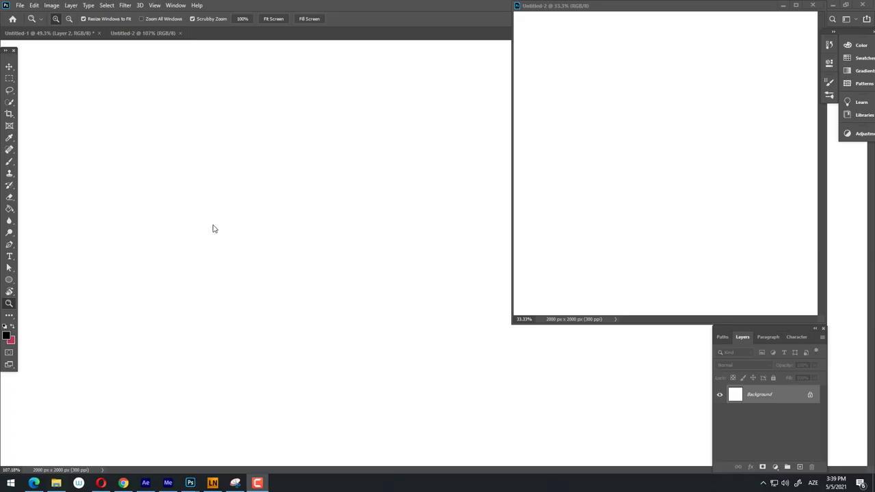
Step: Set the foreground paint colour to light blue #9fd5f1 in the Color Picker
{"action": "left_click", "coordinate": [6, 334]}
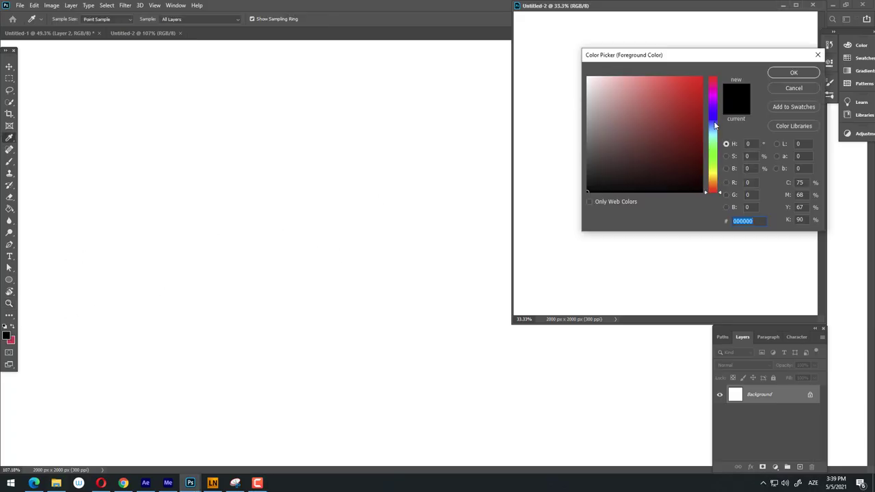
{"action": "left_click", "coordinate": [716, 127]}
{"action": "left_click", "coordinate": [627, 85]}
{"action": "left_click", "coordinate": [794, 73]}
Step: Discard the first rough circle, zoom in on the canvas and return to the Brush
{"action": "key", "text": "z"}
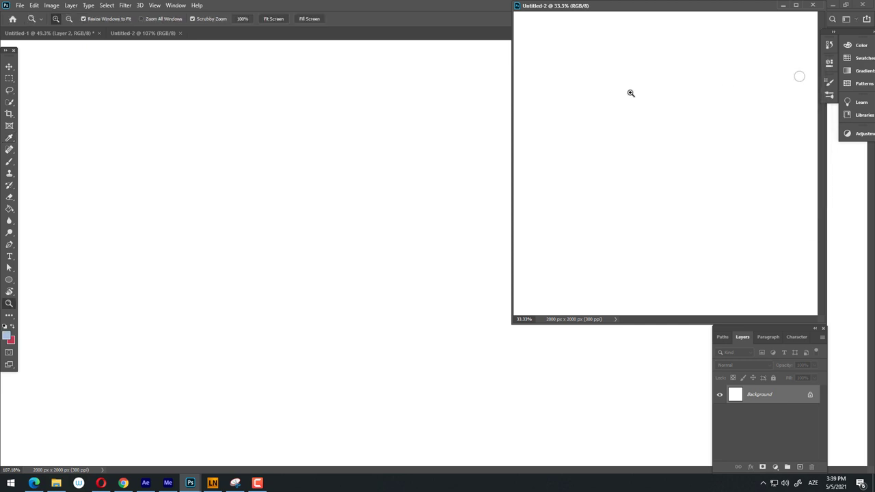
{"action": "key", "text": "b"}
{"action": "left_click_drag", "start_coordinate": [274, 156], "coordinate": [265, 164]}
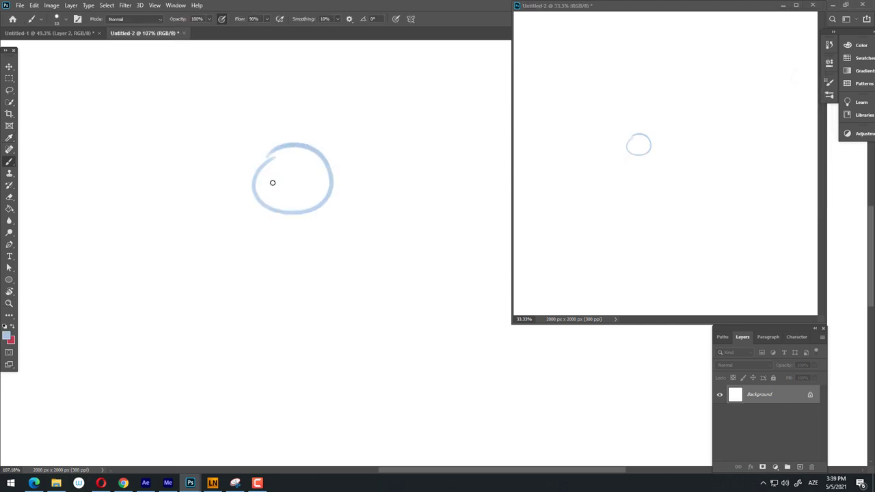
{"action": "key", "text": "z"}
{"action": "left_click", "coordinate": [277, 185]}
{"action": "key", "text": "ctrl+z"}
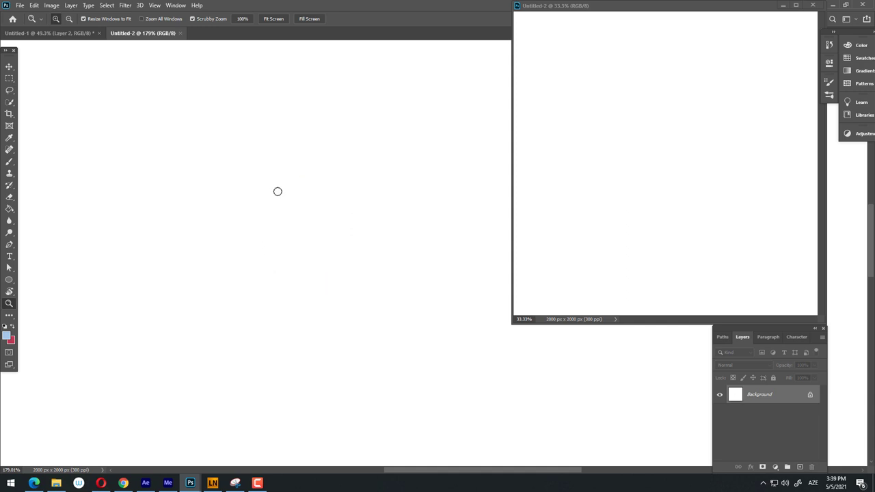
{"action": "key", "text": "b"}
Step: Sketch both eye circles, a drooping nose loop and a long eyebrow line
{"action": "mouse_move", "coordinate": [236, 235]}
{"action": "left_mouse_down"}
{"action": "mouse_move", "coordinate": [244, 253]}
{"action": "mouse_move", "coordinate": [248, 233]}
{"action": "mouse_move", "coordinate": [335, 206]}
{"action": "left_mouse_up"}
{"action": "mouse_move", "coordinate": [284, 221]}
{"action": "left_mouse_down"}
{"action": "mouse_move", "coordinate": [275, 290]}
{"action": "mouse_move", "coordinate": [293, 244]}
{"action": "mouse_move", "coordinate": [307, 264]}
{"action": "mouse_move", "coordinate": [312, 236]}
{"action": "mouse_move", "coordinate": [382, 301]}
{"action": "left_mouse_up"}
{"action": "scroll", "coordinate": [294, 233], "scroll_direction": "up", "scroll_amount": 3}
{"action": "left_click_drag", "start_coordinate": [400, 251], "coordinate": [287, 280]}
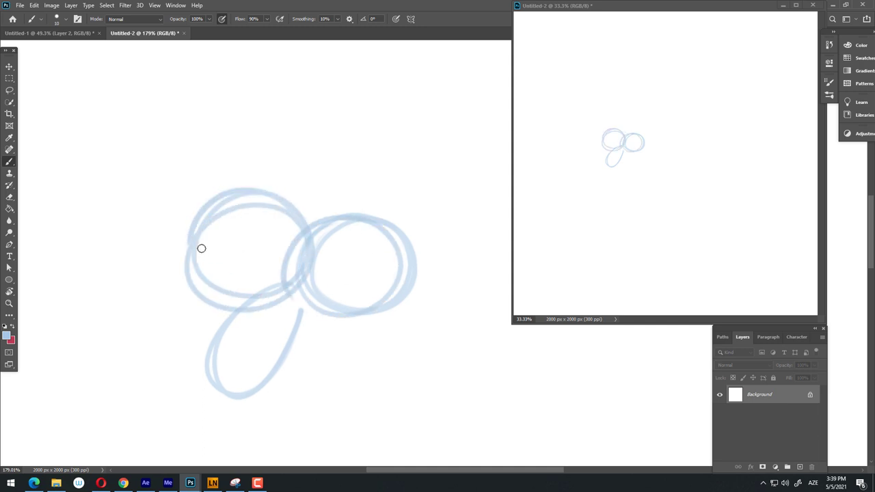
{"action": "left_click_drag", "start_coordinate": [201, 249], "coordinate": [421, 288]}
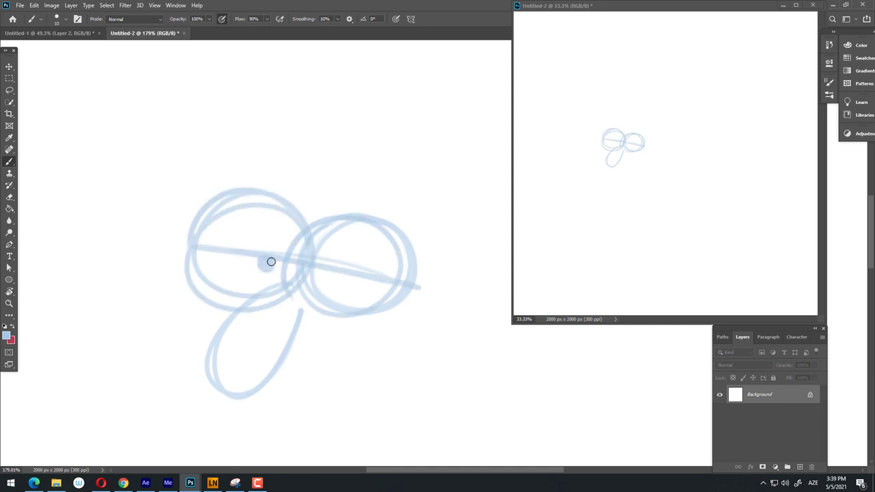
Step: Draw the mouth line below the nose, redrawing it until it sits lower
{"action": "mouse_move", "coordinate": [325, 286]}
{"action": "left_mouse_down"}
{"action": "mouse_move", "coordinate": [289, 297]}
{"action": "mouse_move", "coordinate": [206, 198]}
{"action": "mouse_move", "coordinate": [236, 230]}
{"action": "left_mouse_up"}
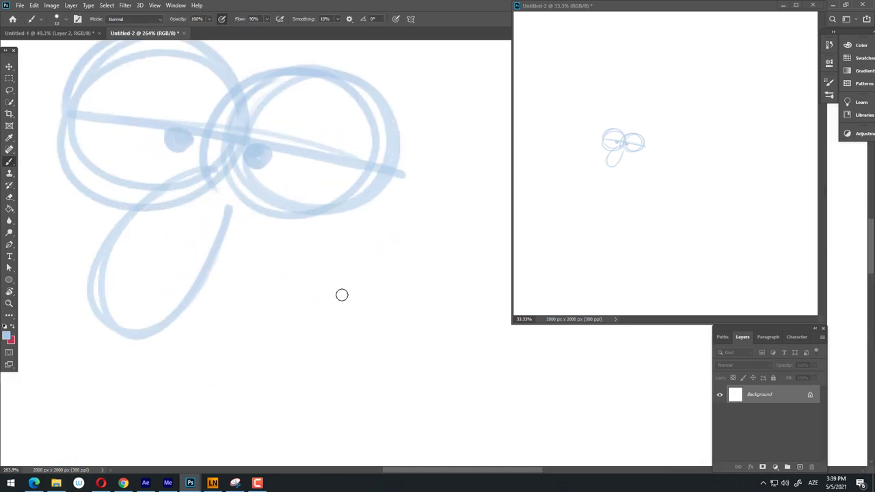
{"action": "left_click_drag", "start_coordinate": [342, 294], "coordinate": [216, 267]}
{"action": "key", "text": "ctrl+z"}
{"action": "left_click_drag", "start_coordinate": [361, 287], "coordinate": [207, 277]}
{"action": "key", "text": "ctrl+space"}
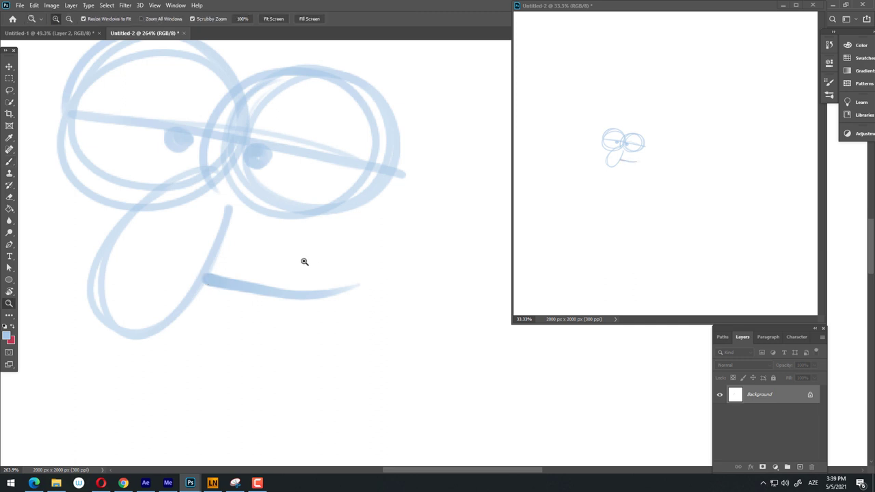
{"action": "key", "text": "ctrl+z"}
{"action": "left_click_drag", "start_coordinate": [319, 274], "coordinate": [214, 268]}
Step: Zoom out and draw a large head outline around the face
{"action": "key", "text": "ctrl+1"}
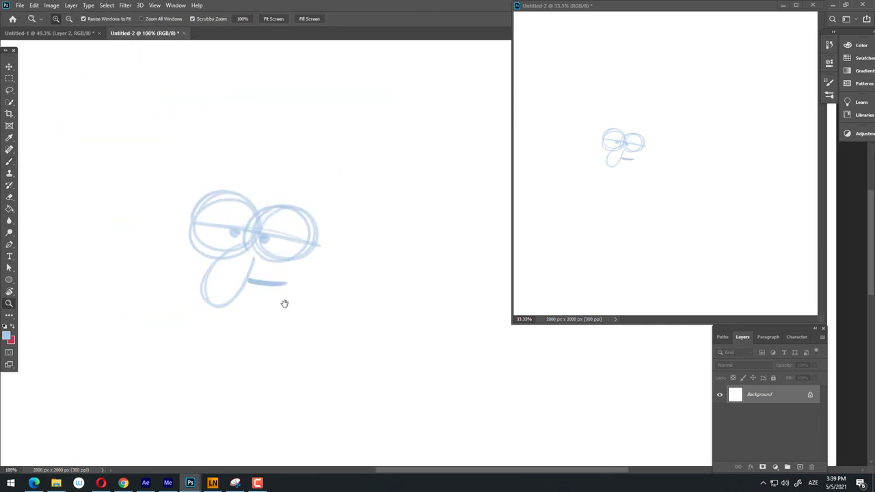
{"action": "left_click_drag", "start_coordinate": [284, 303], "coordinate": [317, 300]}
{"action": "mouse_move", "coordinate": [156, 240]}
{"action": "left_mouse_down"}
{"action": "mouse_move", "coordinate": [357, 189]}
{"action": "mouse_move", "coordinate": [293, 344]}
{"action": "mouse_move", "coordinate": [164, 297]}
{"action": "mouse_move", "coordinate": [176, 185]}
{"action": "mouse_move", "coordinate": [283, 135]}
{"action": "mouse_move", "coordinate": [366, 229]}
{"action": "mouse_move", "coordinate": [336, 297]}
{"action": "mouse_move", "coordinate": [345, 268]}
{"action": "left_mouse_up"}
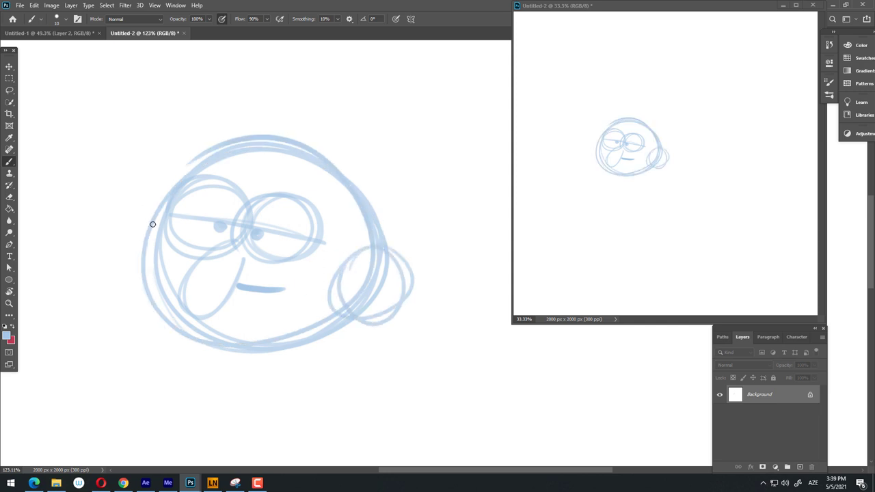
Step: Sketch the ears and a rounded body with shoulders, sides and bottom edge
{"action": "mouse_move", "coordinate": [153, 223]}
{"action": "left_mouse_down"}
{"action": "mouse_move", "coordinate": [167, 246]}
{"action": "mouse_move", "coordinate": [272, 172]}
{"action": "left_mouse_up"}
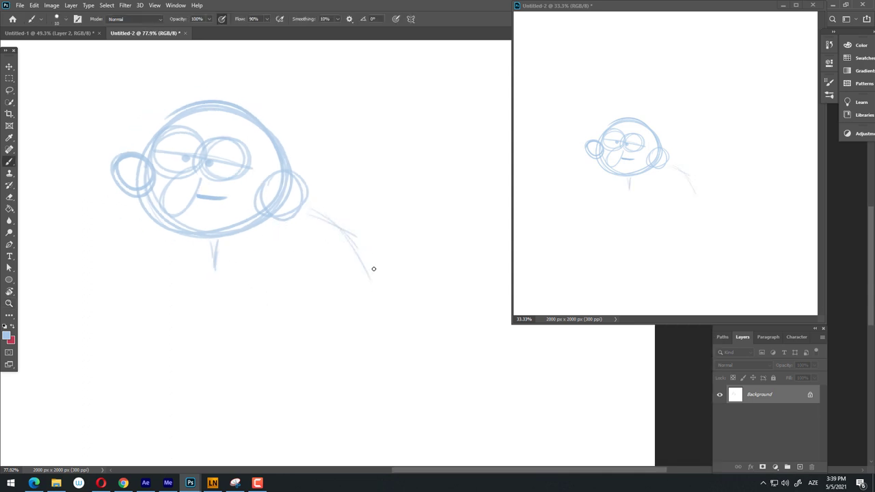
{"action": "left_click_drag", "start_coordinate": [217, 285], "coordinate": [344, 348]}
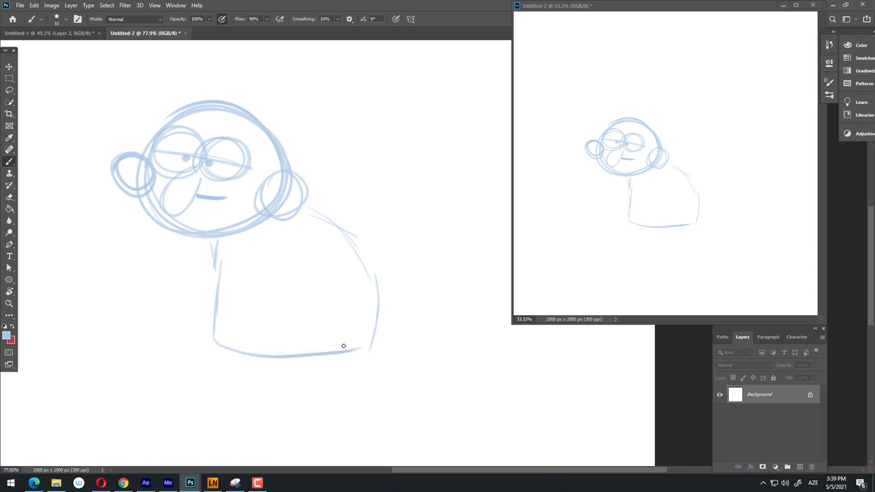
{"action": "mouse_move", "coordinate": [373, 254]}
{"action": "left_mouse_down"}
{"action": "mouse_move", "coordinate": [369, 350]}
{"action": "mouse_move", "coordinate": [344, 369]}
{"action": "left_mouse_up"}
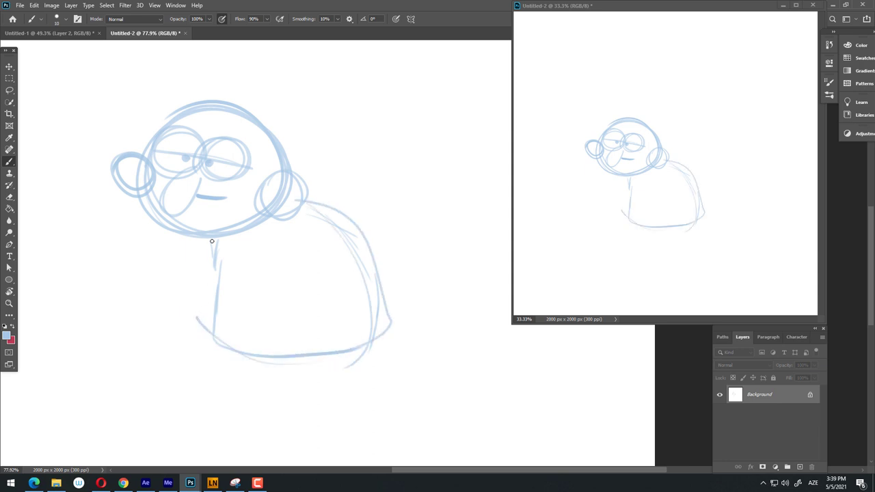
{"action": "left_click_drag", "start_coordinate": [220, 346], "coordinate": [352, 355]}
{"action": "left_click_drag", "start_coordinate": [301, 203], "coordinate": [380, 325]}
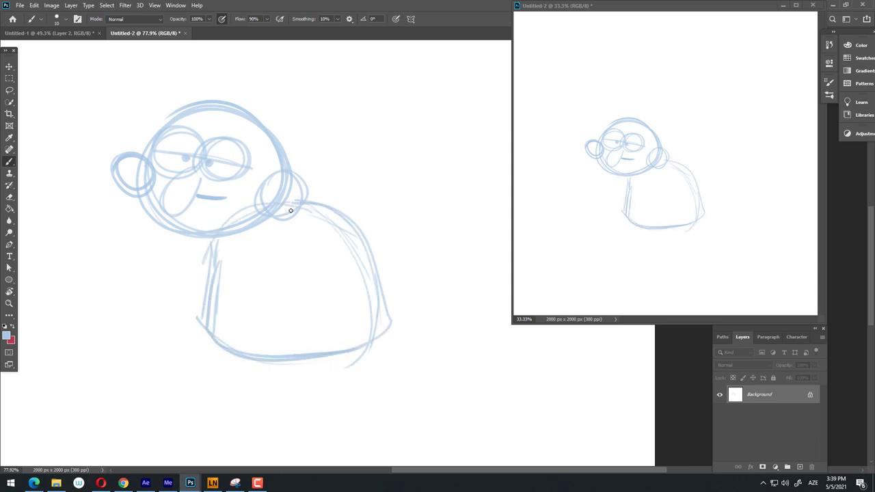
{"action": "mouse_move", "coordinate": [256, 210]}
{"action": "left_mouse_down"}
{"action": "mouse_move", "coordinate": [207, 336]}
{"action": "mouse_move", "coordinate": [340, 339]}
{"action": "left_mouse_up"}
Step: Add the legs and left foot, then zoom out to view the whole figure
{"action": "key", "text": "z"}
{"action": "left_click_drag", "start_coordinate": [324, 242], "coordinate": [344, 273]}
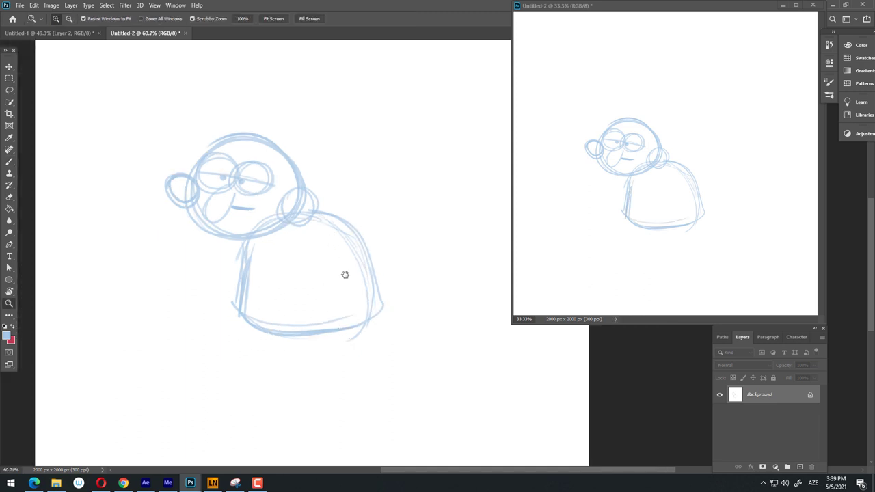
{"action": "mouse_move", "coordinate": [322, 209]}
{"action": "left_mouse_down"}
{"action": "mouse_move", "coordinate": [340, 246]}
{"action": "mouse_move", "coordinate": [257, 301]}
{"action": "mouse_move", "coordinate": [310, 314]}
{"action": "left_mouse_up"}
{"action": "key", "text": "b"}
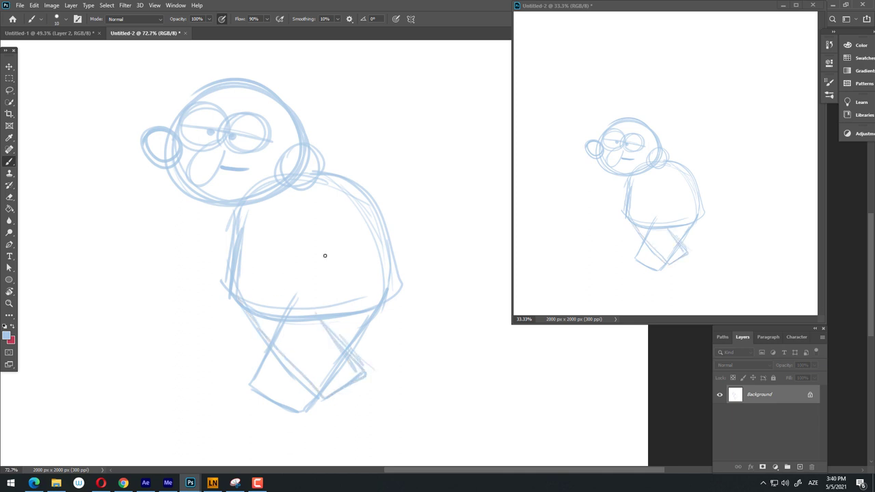
{"action": "scroll", "coordinate": [358, 374], "scroll_direction": "up", "scroll_amount": 5}
{"action": "mouse_move", "coordinate": [394, 253]}
{"action": "left_mouse_down"}
{"action": "mouse_move", "coordinate": [315, 305]}
{"action": "mouse_move", "coordinate": [348, 319]}
{"action": "mouse_move", "coordinate": [362, 292]}
{"action": "mouse_move", "coordinate": [401, 255]}
{"action": "mouse_move", "coordinate": [351, 292]}
{"action": "left_mouse_up"}
{"action": "scroll", "coordinate": [350, 292], "scroll_direction": "up", "scroll_amount": 2}
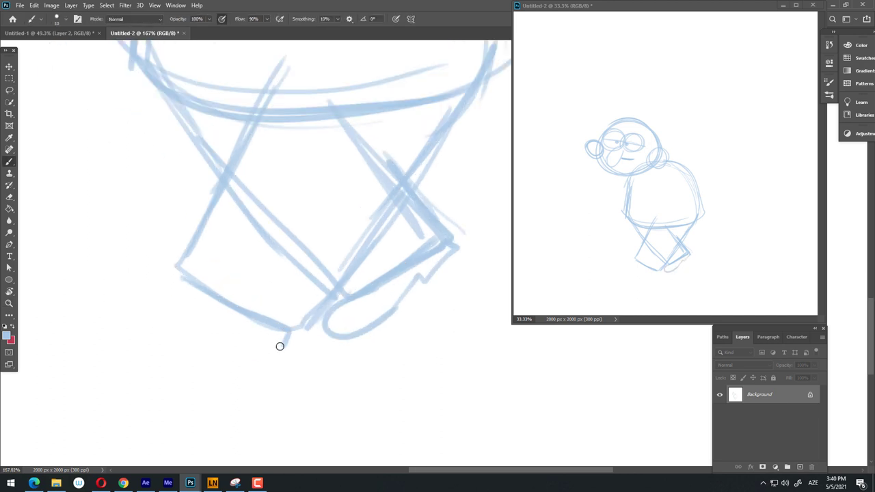
{"action": "mouse_move", "coordinate": [201, 322]}
{"action": "left_mouse_down"}
{"action": "mouse_move", "coordinate": [170, 269]}
{"action": "mouse_move", "coordinate": [246, 330]}
{"action": "mouse_move", "coordinate": [291, 340]}
{"action": "left_mouse_up"}
{"action": "key", "text": "z"}
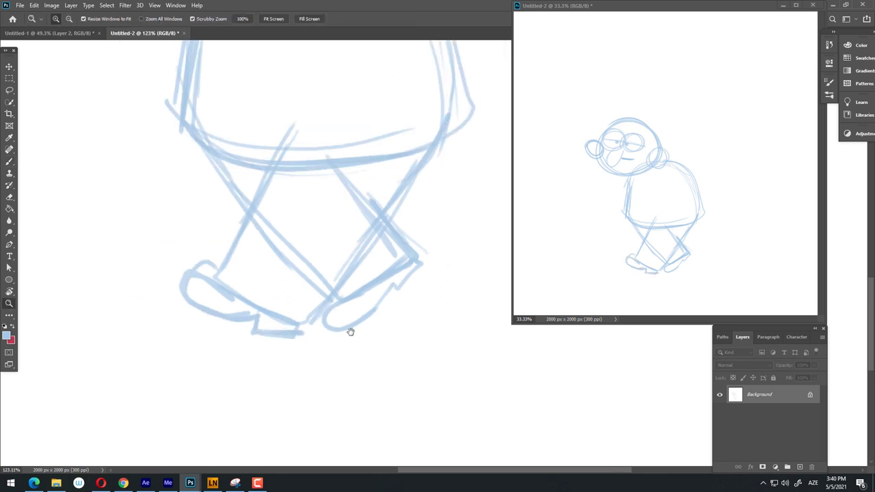
{"action": "mouse_move", "coordinate": [349, 330]}
{"action": "left_mouse_down"}
{"action": "mouse_move", "coordinate": [336, 299]}
{"action": "mouse_move", "coordinate": [405, 294]}
{"action": "mouse_move", "coordinate": [545, 199]}
{"action": "left_mouse_up"}
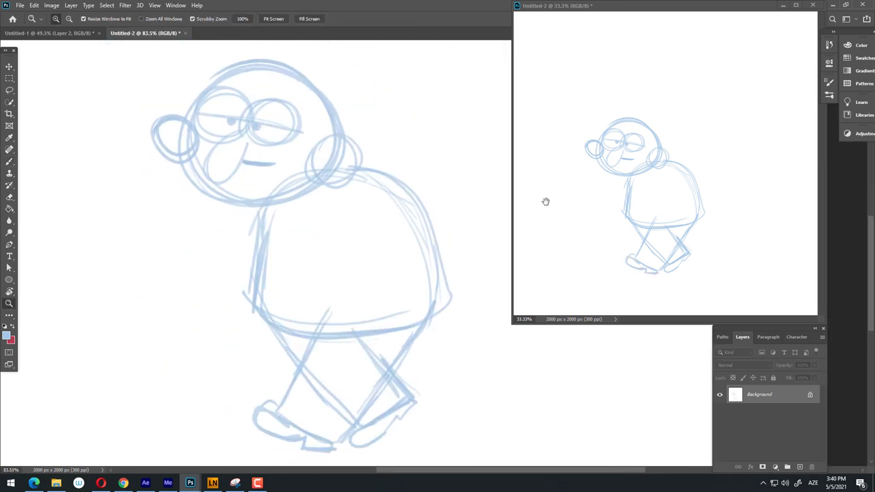
{"action": "left_click", "coordinate": [675, 168]}
Step: Shrink the floating Untitled-2 window and zoom it out to show the whole figure
{"action": "mouse_move", "coordinate": [672, 159]}
{"action": "left_mouse_down"}
{"action": "mouse_move", "coordinate": [643, 176]}
{"action": "mouse_move", "coordinate": [676, 170]}
{"action": "mouse_move", "coordinate": [619, 225]}
{"action": "mouse_move", "coordinate": [626, 137]}
{"action": "left_mouse_up"}
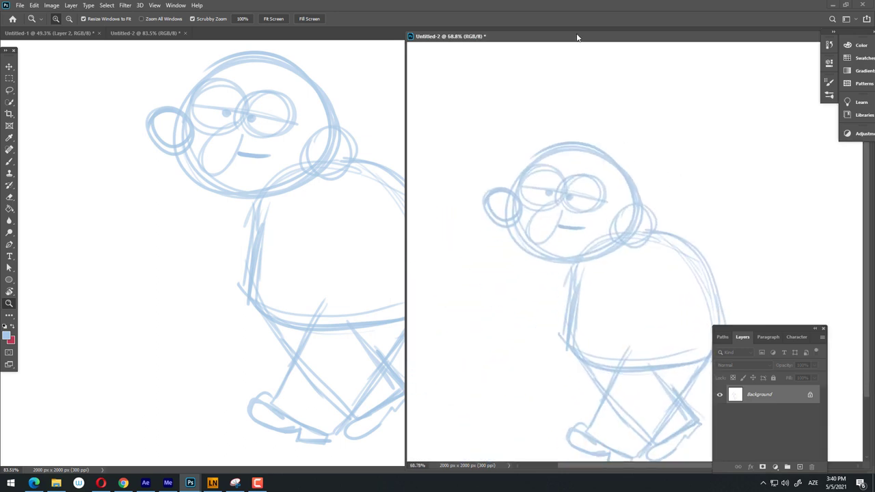
{"action": "mouse_move", "coordinate": [405, 45]}
{"action": "left_mouse_down"}
{"action": "mouse_move", "coordinate": [458, 88]}
{"action": "mouse_move", "coordinate": [571, 137]}
{"action": "left_mouse_up"}
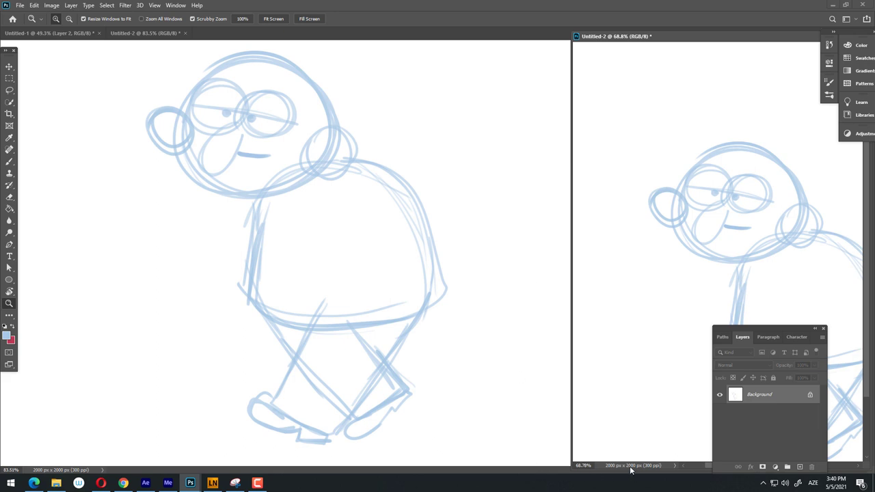
{"action": "mouse_move", "coordinate": [628, 469]}
{"action": "left_mouse_down"}
{"action": "mouse_move", "coordinate": [655, 267]}
{"action": "mouse_move", "coordinate": [642, 262]}
{"action": "left_mouse_up"}
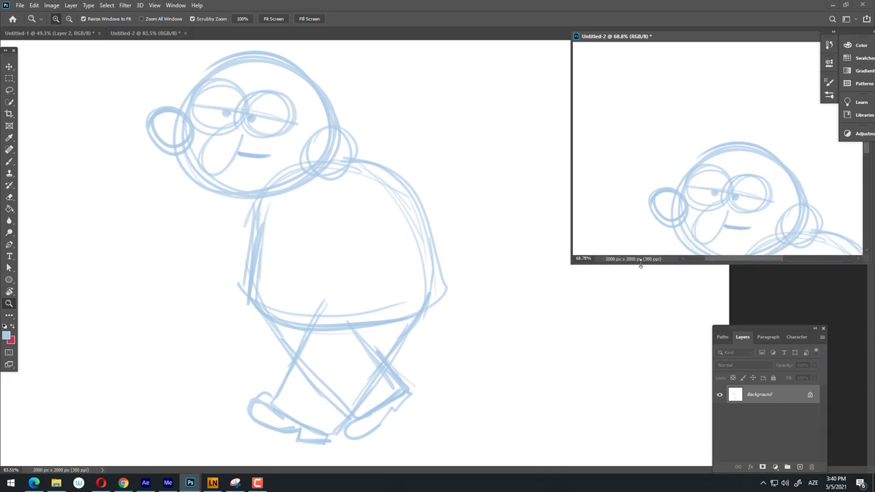
{"action": "mouse_move", "coordinate": [572, 190]}
{"action": "left_mouse_down"}
{"action": "mouse_move", "coordinate": [604, 195]}
{"action": "mouse_move", "coordinate": [625, 185]}
{"action": "left_mouse_up"}
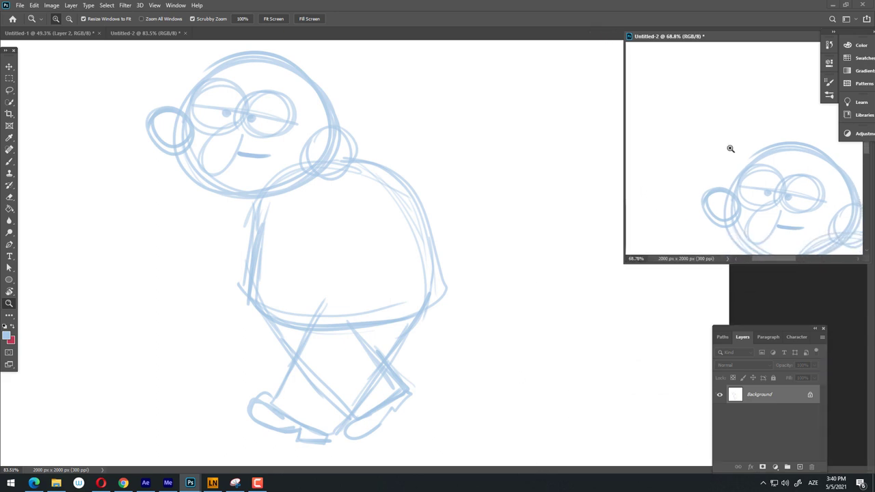
{"action": "mouse_move", "coordinate": [759, 122]}
{"action": "left_mouse_down"}
{"action": "mouse_move", "coordinate": [700, 141]}
{"action": "mouse_move", "coordinate": [732, 127]}
{"action": "mouse_move", "coordinate": [721, 119]}
{"action": "left_mouse_up"}
Step: Dock and re-float that view, move it to the top right and frame the figure
{"action": "left_click_drag", "start_coordinate": [738, 39], "coordinate": [710, 32]}
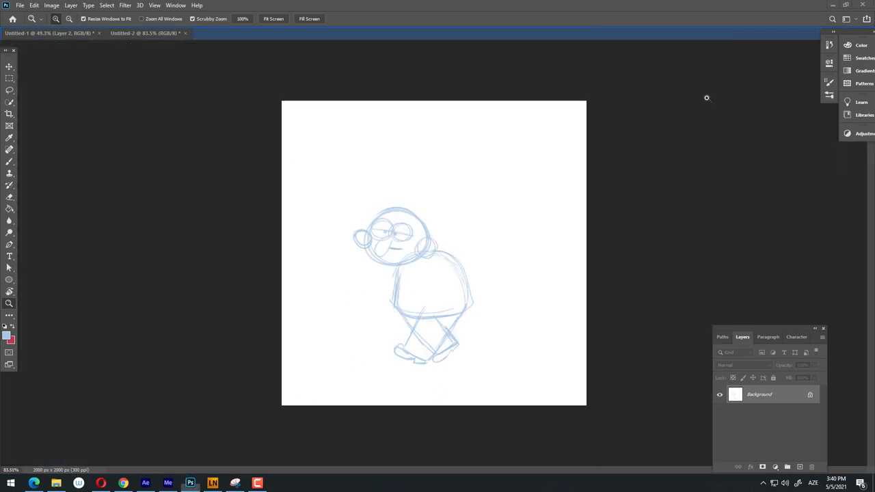
{"action": "left_click_drag", "start_coordinate": [240, 45], "coordinate": [238, 73]}
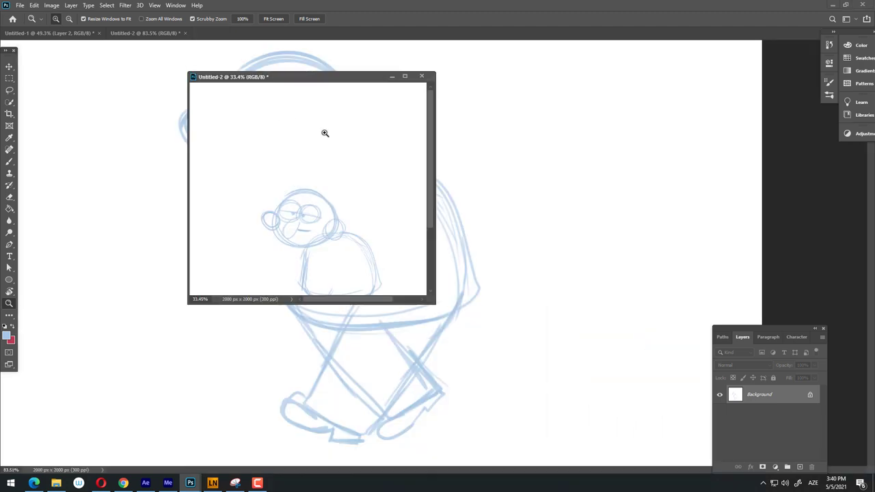
{"action": "mouse_move", "coordinate": [326, 82]}
{"action": "left_mouse_down"}
{"action": "mouse_move", "coordinate": [627, 69]}
{"action": "mouse_move", "coordinate": [735, 15]}
{"action": "left_mouse_up"}
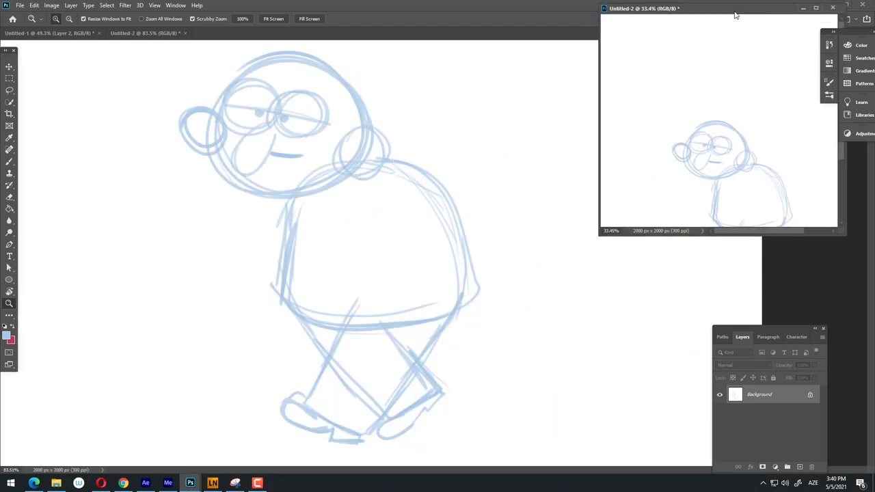
{"action": "mouse_move", "coordinate": [725, 156]}
{"action": "left_mouse_down"}
{"action": "mouse_move", "coordinate": [734, 133]}
{"action": "mouse_move", "coordinate": [715, 84]}
{"action": "left_mouse_up"}
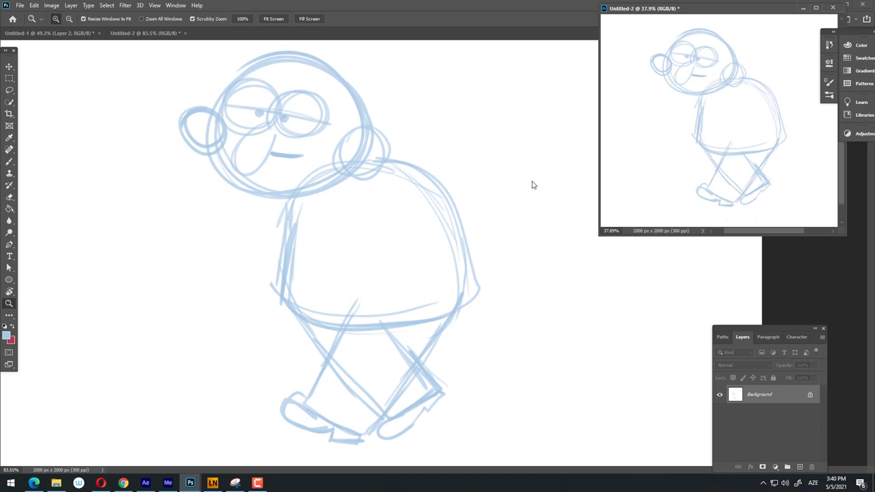
{"action": "left_click_drag", "start_coordinate": [338, 258], "coordinate": [369, 212]}
Step: Replace the body centre line with a left arm, a hand and a long cane stroke
{"action": "key", "text": "b"}
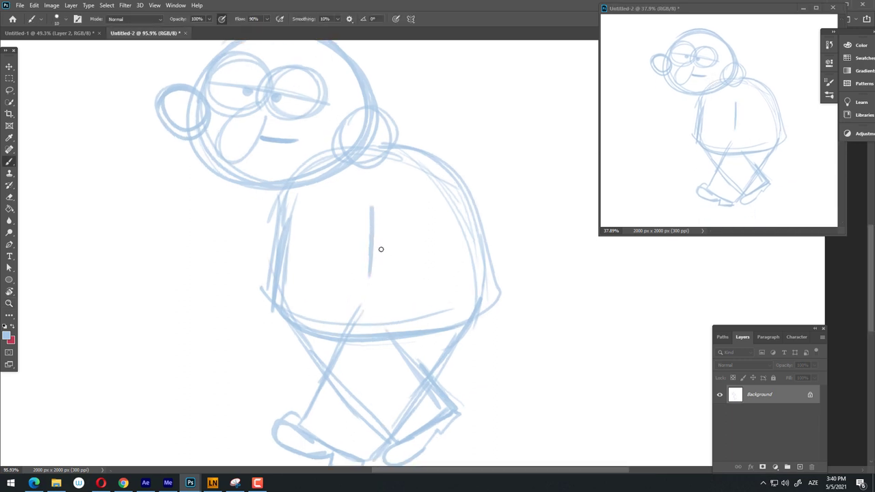
{"action": "scroll", "coordinate": [418, 226], "scroll_direction": "down", "scroll_amount": 2}
{"action": "key", "text": "ctrl+z"}
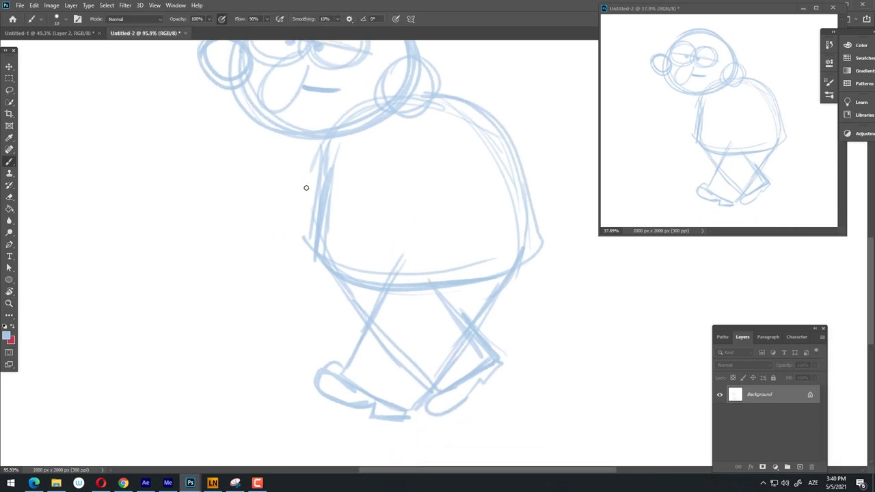
{"action": "mouse_move", "coordinate": [323, 149]}
{"action": "left_mouse_down"}
{"action": "mouse_move", "coordinate": [290, 209]}
{"action": "mouse_move", "coordinate": [301, 197]}
{"action": "mouse_move", "coordinate": [234, 224]}
{"action": "mouse_move", "coordinate": [222, 258]}
{"action": "left_mouse_up"}
{"action": "scroll", "coordinate": [344, 246], "scroll_direction": "down", "scroll_amount": 2}
{"action": "scroll", "coordinate": [303, 322], "scroll_direction": "up", "scroll_amount": 3}
{"action": "mouse_move", "coordinate": [264, 229]}
{"action": "left_mouse_down"}
{"action": "mouse_move", "coordinate": [230, 258]}
{"action": "mouse_move", "coordinate": [215, 285]}
{"action": "left_mouse_up"}
{"action": "scroll", "coordinate": [265, 215], "scroll_direction": "down", "scroll_amount": 2}
{"action": "scroll", "coordinate": [242, 253], "scroll_direction": "up", "scroll_amount": 1}
{"action": "scroll", "coordinate": [236, 293], "scroll_direction": "down", "scroll_amount": 3}
{"action": "scroll", "coordinate": [270, 257], "scroll_direction": "up", "scroll_amount": 3}
{"action": "left_click_drag", "start_coordinate": [267, 209], "coordinate": [244, 352]}
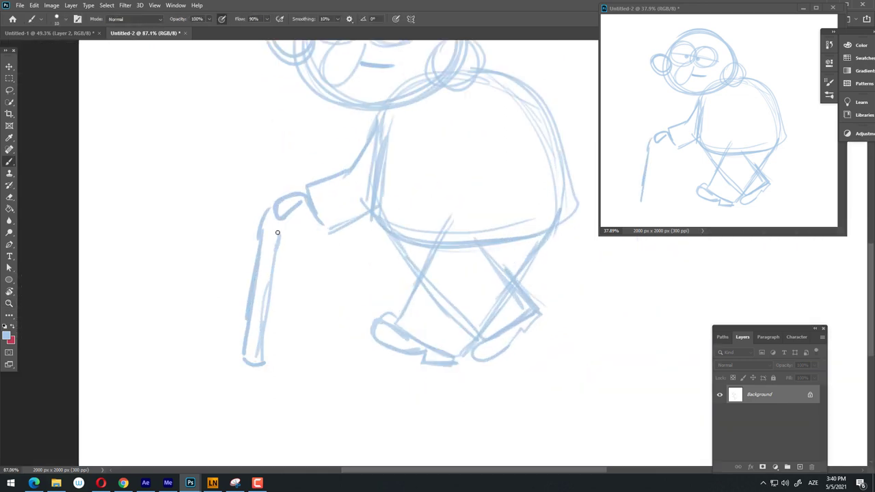
Step: Sketch the knuckles over the cane hand and add lines on the torso and legs
{"action": "scroll", "coordinate": [277, 232], "scroll_direction": "up", "scroll_amount": 3}
{"action": "left_click_drag", "start_coordinate": [276, 228], "coordinate": [318, 222]}
{"action": "mouse_move", "coordinate": [346, 258]}
{"action": "left_mouse_down"}
{"action": "mouse_move", "coordinate": [330, 202]}
{"action": "mouse_move", "coordinate": [329, 230]}
{"action": "mouse_move", "coordinate": [303, 220]}
{"action": "mouse_move", "coordinate": [240, 336]}
{"action": "left_mouse_up"}
{"action": "key", "text": "z"}
{"action": "key", "text": "b"}
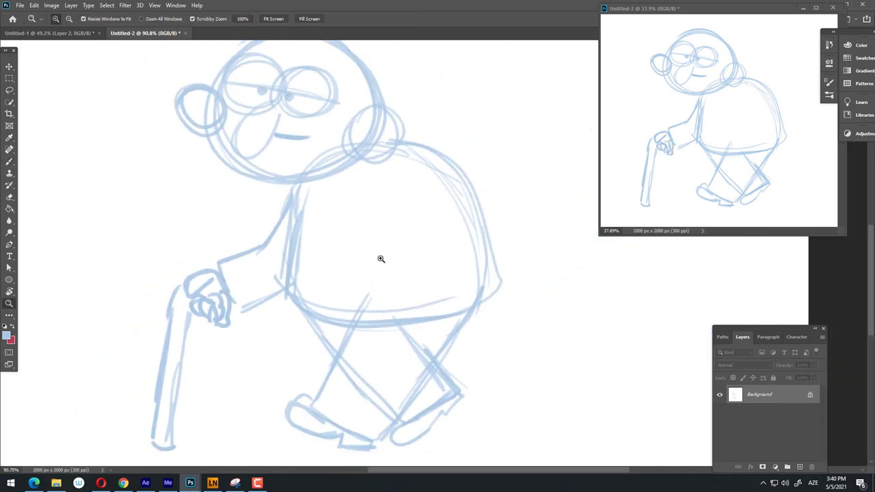
{"action": "scroll", "coordinate": [376, 258], "scroll_direction": "up", "scroll_amount": 2}
{"action": "mouse_move", "coordinate": [391, 200]}
{"action": "left_mouse_down"}
{"action": "mouse_move", "coordinate": [375, 336]}
{"action": "mouse_move", "coordinate": [420, 365]}
{"action": "mouse_move", "coordinate": [483, 237]}
{"action": "left_mouse_up"}
{"action": "key", "text": "z"}
{"action": "key", "text": "b"}
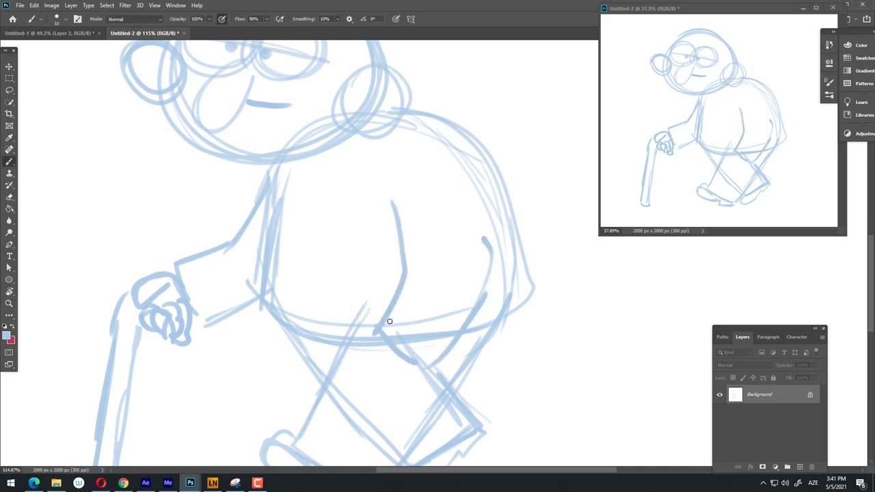
{"action": "left_click_drag", "start_coordinate": [377, 323], "coordinate": [416, 264]}
{"action": "left_click_drag", "start_coordinate": [397, 379], "coordinate": [376, 321]}
Step: Add vertical jacket lines, a lapel diagonal and the tie down the torso's centre
{"action": "key", "text": "z"}
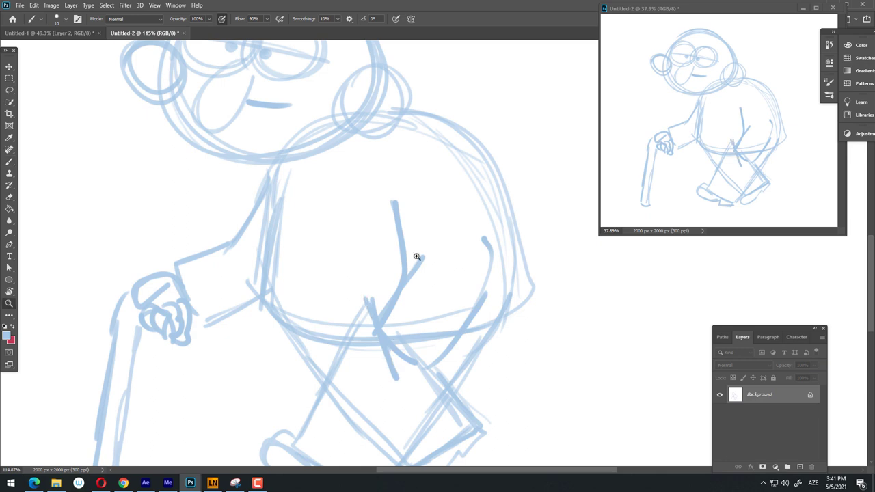
{"action": "scroll", "coordinate": [416, 256], "scroll_direction": "down", "scroll_amount": 1}
{"action": "key", "text": "b"}
{"action": "left_click_drag", "start_coordinate": [356, 167], "coordinate": [347, 277]}
{"action": "mouse_move", "coordinate": [355, 311]}
{"action": "left_mouse_down"}
{"action": "mouse_move", "coordinate": [350, 191]}
{"action": "mouse_move", "coordinate": [299, 277]}
{"action": "left_mouse_up"}
{"action": "mouse_move", "coordinate": [301, 273]}
{"action": "left_mouse_down"}
{"action": "mouse_move", "coordinate": [304, 191]}
{"action": "mouse_move", "coordinate": [299, 305]}
{"action": "left_mouse_up"}
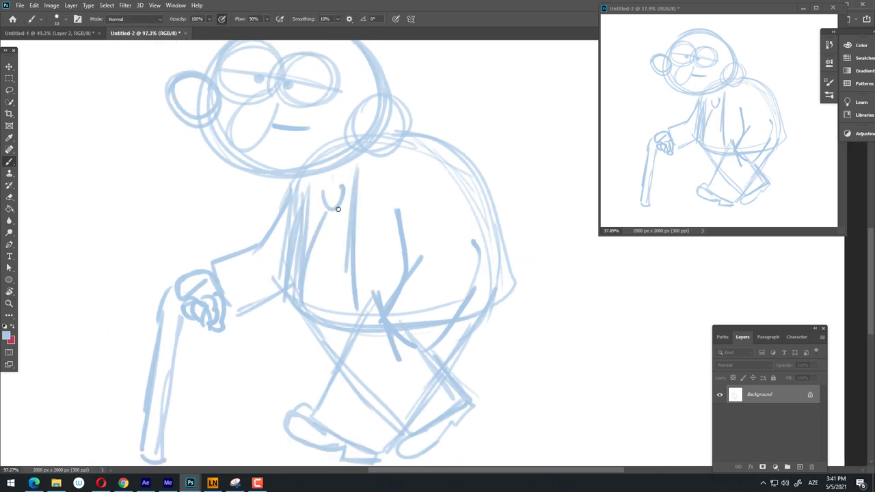
{"action": "left_click_drag", "start_coordinate": [337, 208], "coordinate": [349, 271]}
{"action": "left_click_drag", "start_coordinate": [452, 181], "coordinate": [466, 231]}
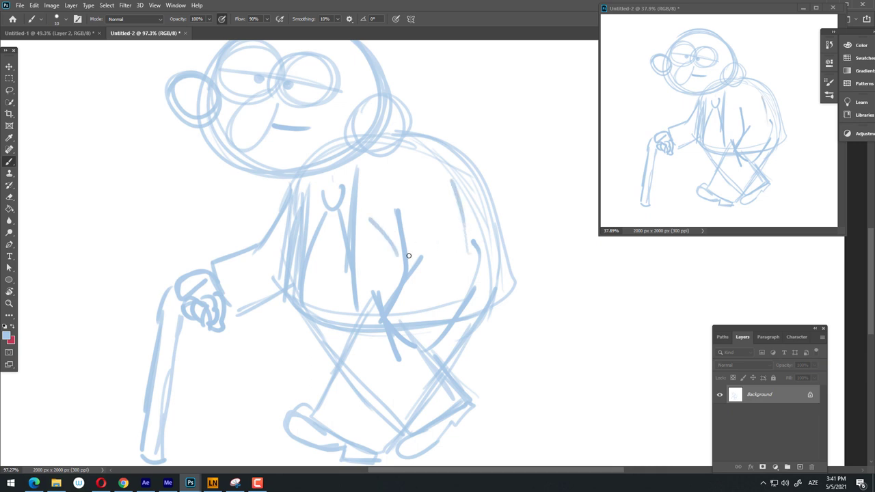
{"action": "left_click_drag", "start_coordinate": [379, 158], "coordinate": [362, 258]}
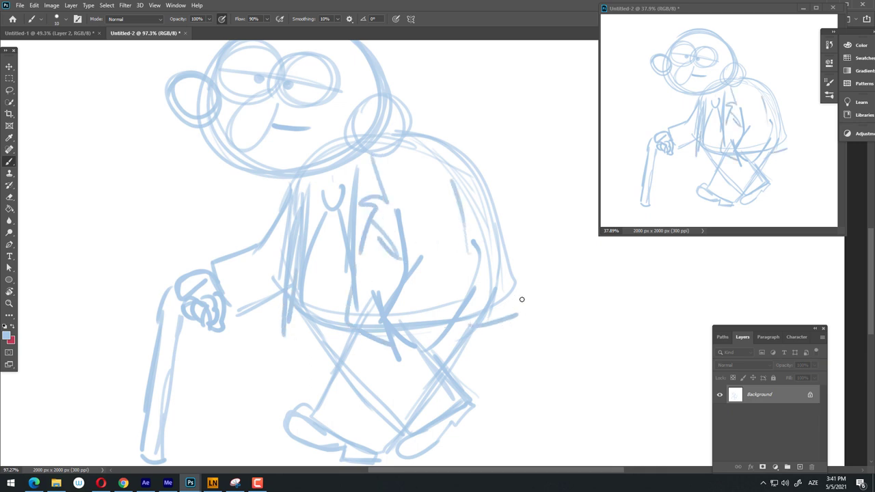
Step: Sketch a line along the back, a curly ear and a hair strand above the head
{"action": "left_click_drag", "start_coordinate": [521, 299], "coordinate": [431, 145]}
{"action": "scroll", "coordinate": [446, 160], "scroll_direction": "down", "scroll_amount": 3}
{"action": "scroll", "coordinate": [389, 130], "scroll_direction": "up", "scroll_amount": 5}
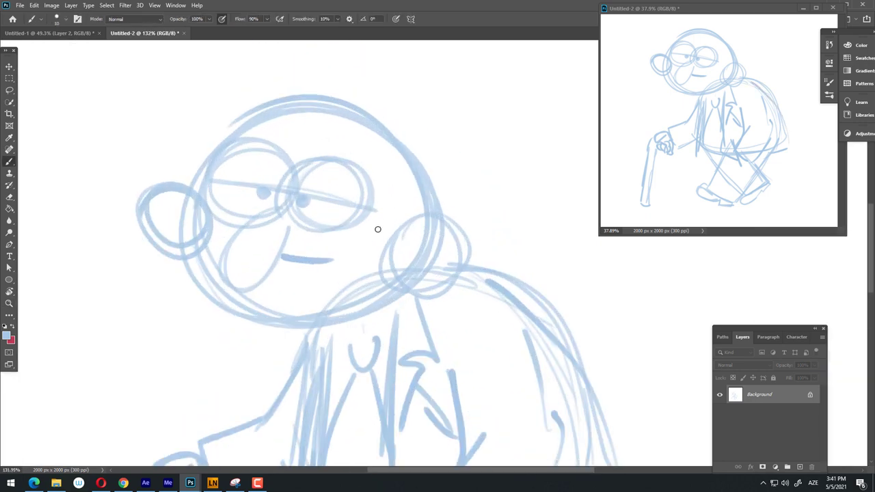
{"action": "mouse_move", "coordinate": [377, 229]}
{"action": "left_mouse_down"}
{"action": "mouse_move", "coordinate": [424, 152]}
{"action": "mouse_move", "coordinate": [447, 212]}
{"action": "left_mouse_up"}
{"action": "left_click_drag", "start_coordinate": [438, 181], "coordinate": [468, 212]}
{"action": "key", "text": "z"}
{"action": "left_click_drag", "start_coordinate": [485, 209], "coordinate": [440, 223]}
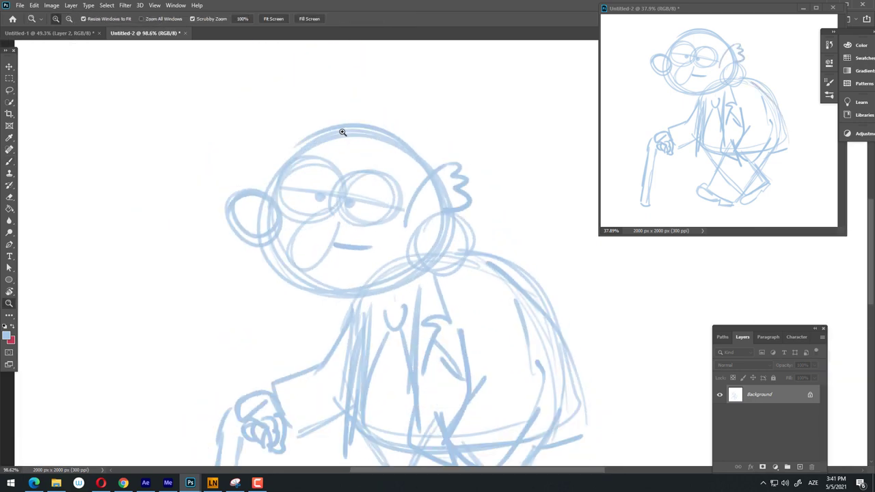
{"action": "left_click_drag", "start_coordinate": [342, 132], "coordinate": [356, 132]}
{"action": "key", "text": "b"}
{"action": "left_click_drag", "start_coordinate": [334, 106], "coordinate": [358, 109]}
{"action": "left_click_drag", "start_coordinate": [452, 157], "coordinate": [365, 185]}
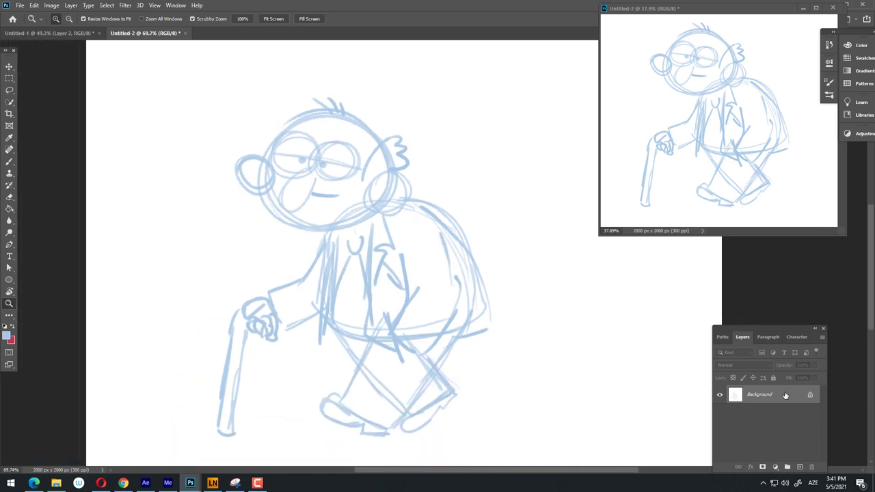
Step: Add a top layer, unlock the Background, add a layer beneath and set the Paint Bucket colour to white
{"action": "left_click", "coordinate": [785, 396]}
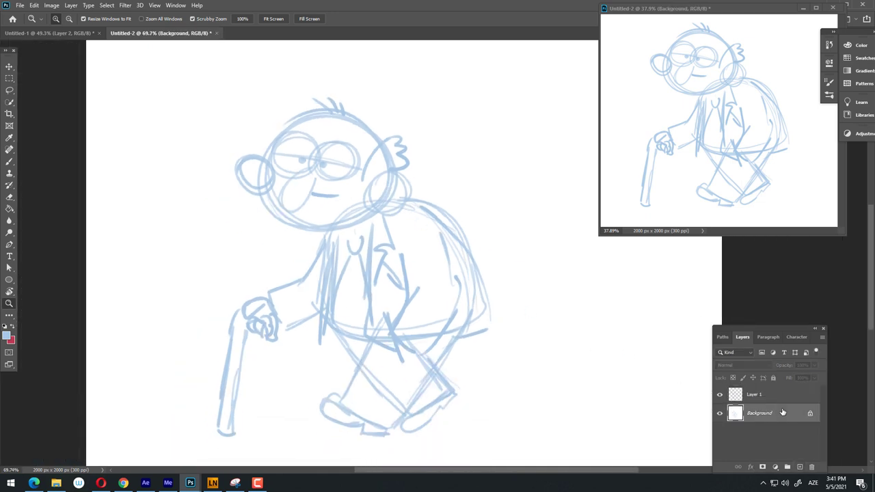
{"action": "left_click", "coordinate": [810, 414]}
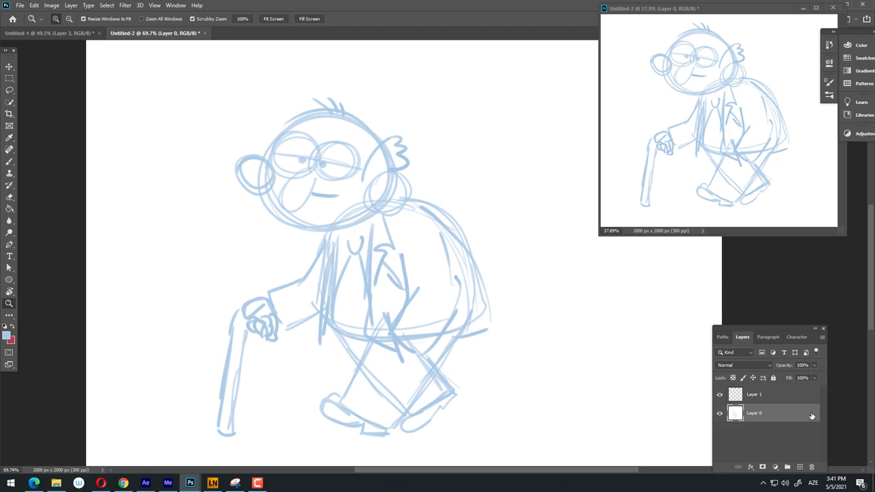
{"action": "left_click", "coordinate": [800, 467], "text": "ctrl"}
{"action": "key", "text": "g"}
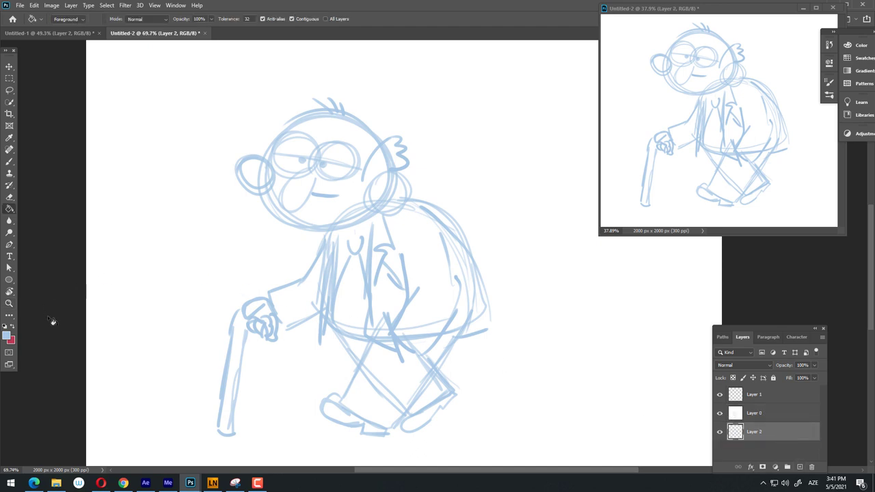
{"action": "left_click", "coordinate": [7, 335]}
{"action": "left_click", "coordinate": [589, 77]}
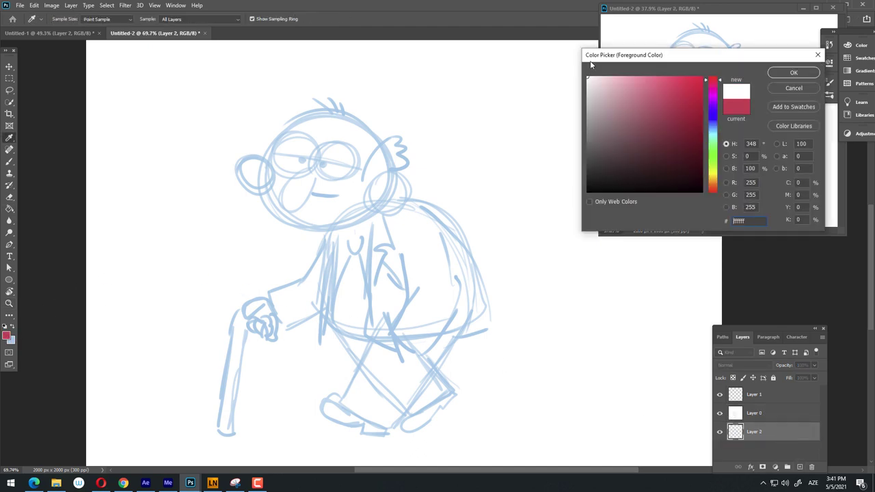
{"action": "left_click", "coordinate": [794, 73]}
Step: Lower Layer 0's opacity to fade the sketch and select Layer 1 for inking
{"action": "left_click", "coordinate": [769, 415]}
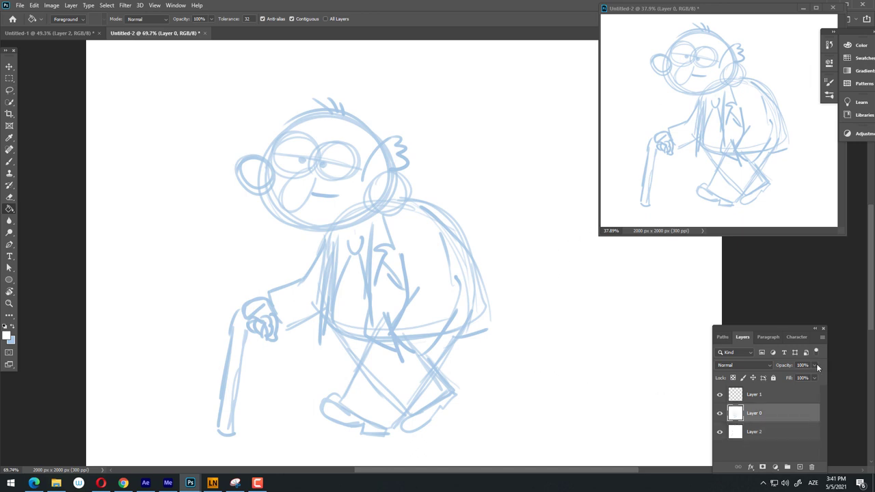
{"action": "left_click_drag", "start_coordinate": [818, 368], "coordinate": [788, 381]}
{"action": "left_click", "coordinate": [784, 400]}
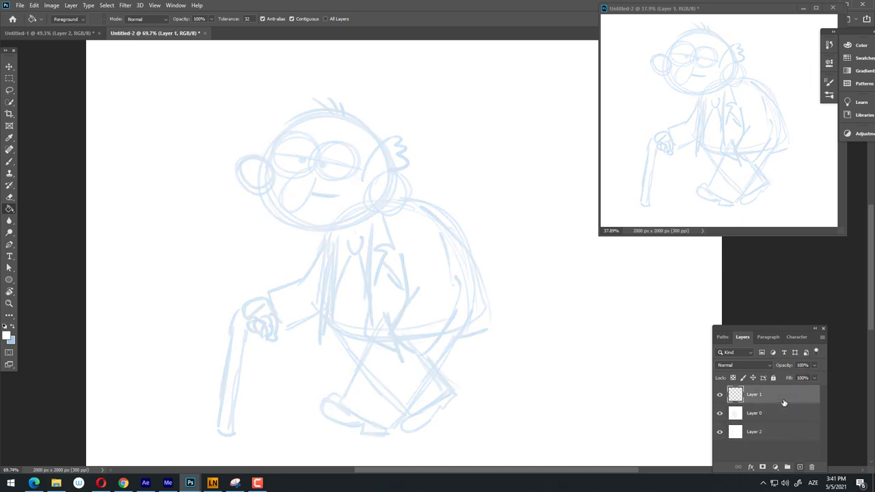
{"action": "key", "text": "b"}
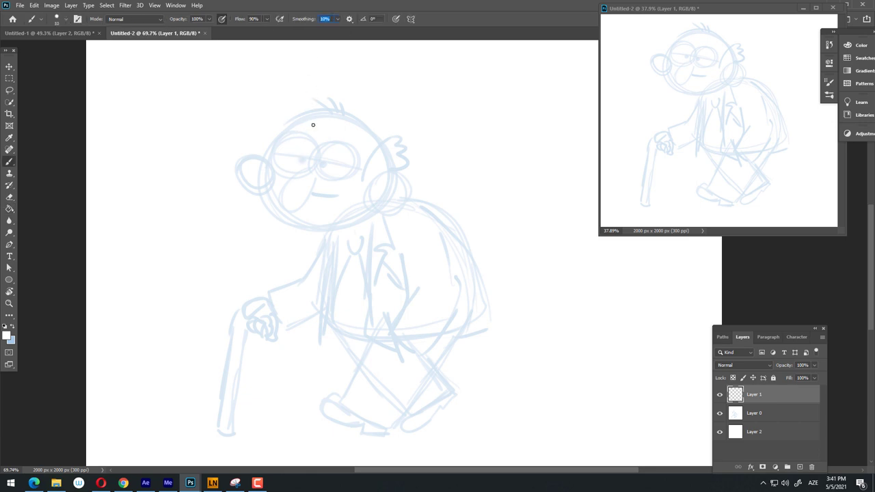
{"action": "scroll", "coordinate": [363, 177], "scroll_direction": "up", "scroll_amount": 3}
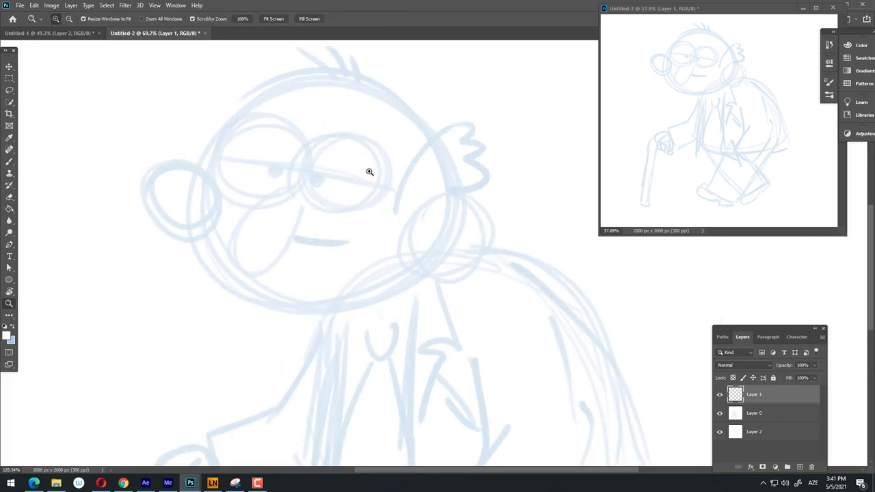
{"action": "scroll", "coordinate": [342, 157], "scroll_direction": "up", "scroll_amount": 3}
Step: Undo the stray white stroke and set the foreground colour to black #000000
{"action": "key", "text": "ctrl+z"}
{"action": "key", "text": "x"}
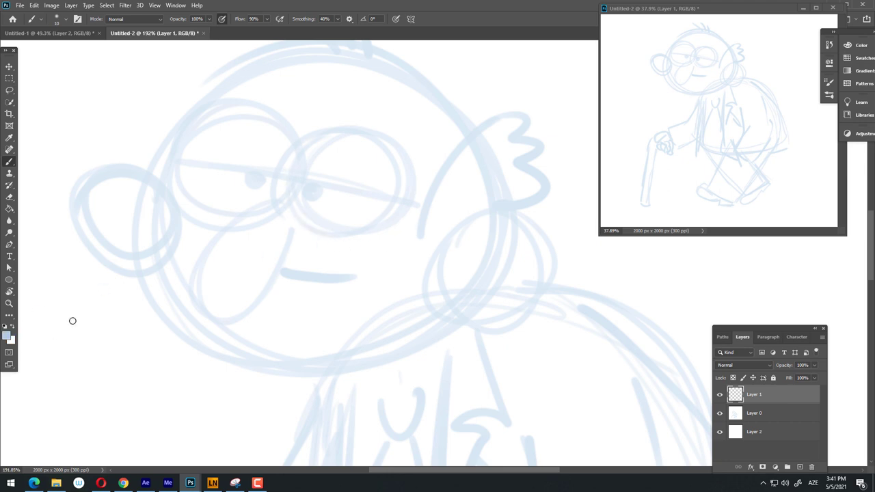
{"action": "left_click", "coordinate": [7, 335]}
{"action": "type", "text": "000000"}
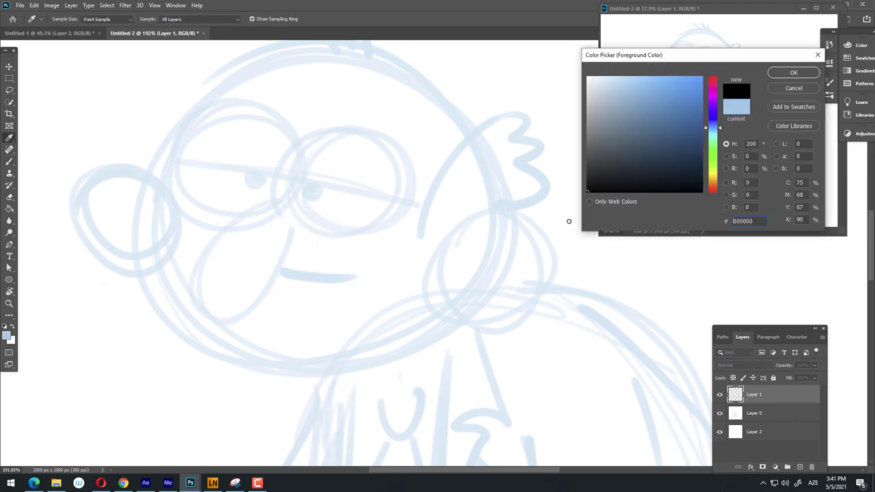
{"action": "left_click", "coordinate": [794, 73]}
{"action": "key", "text": "b"}
Step: Ink a circle around the right eye with a Soft Round brush preset, redrawing as needed
{"action": "scroll", "coordinate": [328, 165], "scroll_direction": "up", "scroll_amount": 2}
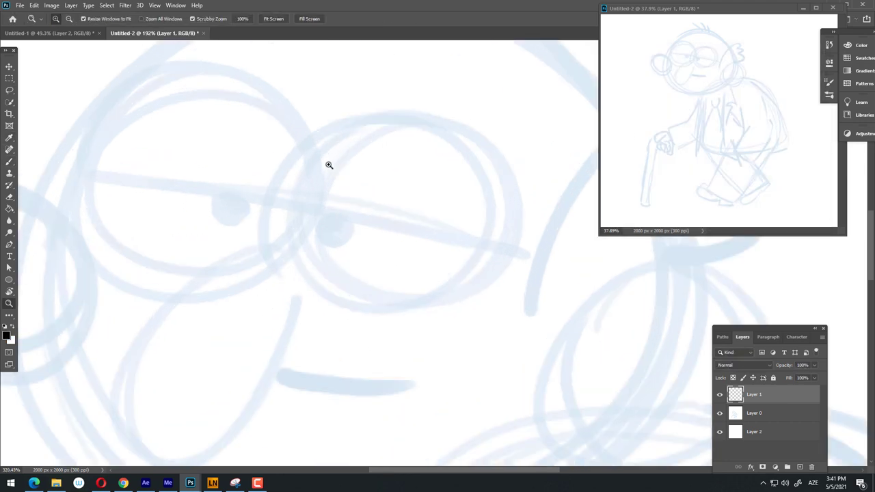
{"action": "mouse_move", "coordinate": [330, 135]}
{"action": "left_mouse_down"}
{"action": "mouse_move", "coordinate": [293, 230]}
{"action": "mouse_move", "coordinate": [487, 287]}
{"action": "left_mouse_up"}
{"action": "key", "text": "ctrl+z"}
{"action": "right_click", "coordinate": [483, 214]}
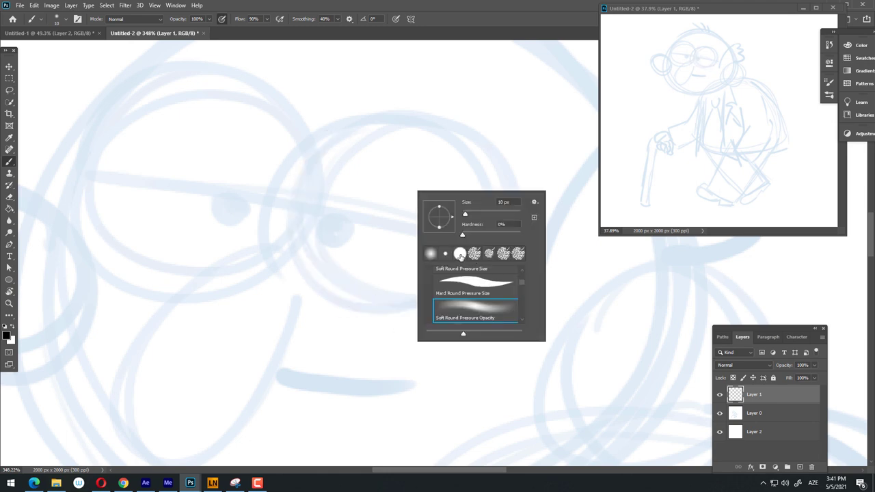
{"action": "mouse_move", "coordinate": [346, 139]}
{"action": "left_mouse_down"}
{"action": "mouse_move", "coordinate": [444, 329]}
{"action": "mouse_move", "coordinate": [312, 160]}
{"action": "mouse_move", "coordinate": [531, 223]}
{"action": "mouse_move", "coordinate": [293, 184]}
{"action": "left_mouse_up"}
{"action": "key", "text": "ctrl+z"}
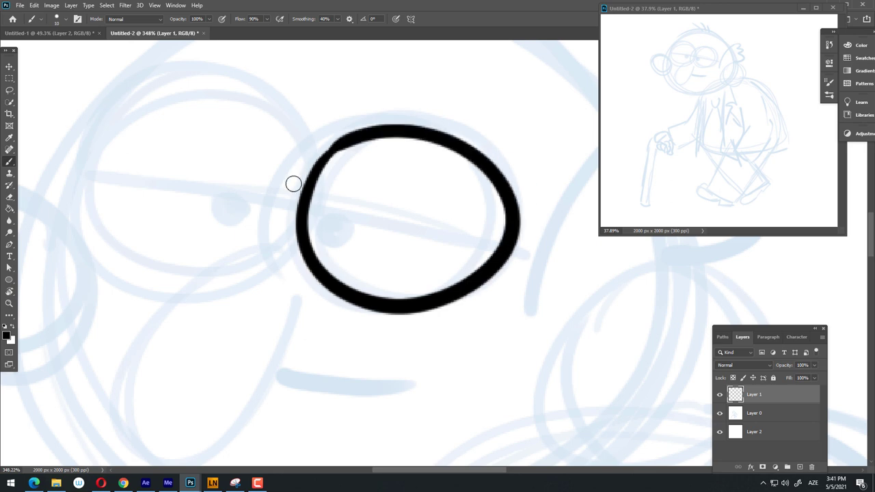
Step: Redraw the black circle around the right eye and zoom out to check it
{"action": "key", "text": "ctrl+z"}
{"action": "mouse_move", "coordinate": [319, 141]}
{"action": "left_mouse_down"}
{"action": "mouse_move", "coordinate": [518, 230]}
{"action": "mouse_move", "coordinate": [283, 157]}
{"action": "left_mouse_up"}
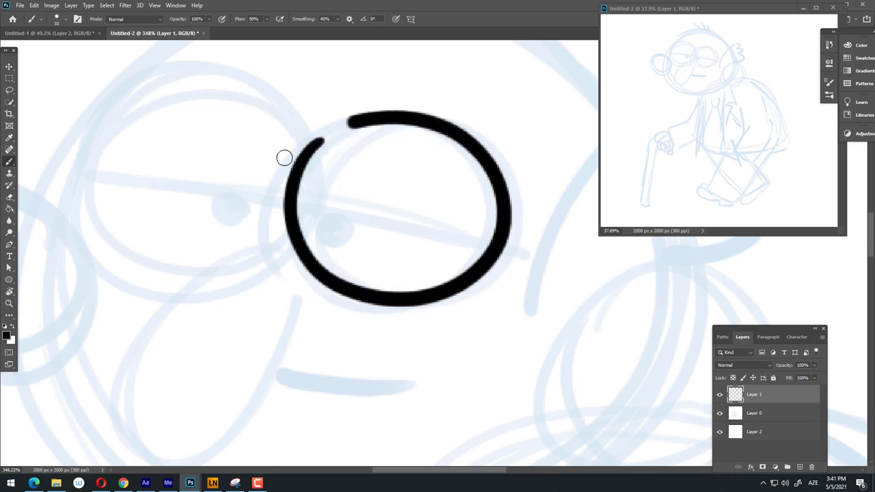
{"action": "key", "text": "z"}
{"action": "mouse_move", "coordinate": [401, 160]}
{"action": "left_mouse_down"}
{"action": "mouse_move", "coordinate": [340, 231]}
{"action": "mouse_move", "coordinate": [397, 154]}
{"action": "mouse_move", "coordinate": [244, 385]}
{"action": "left_mouse_up"}
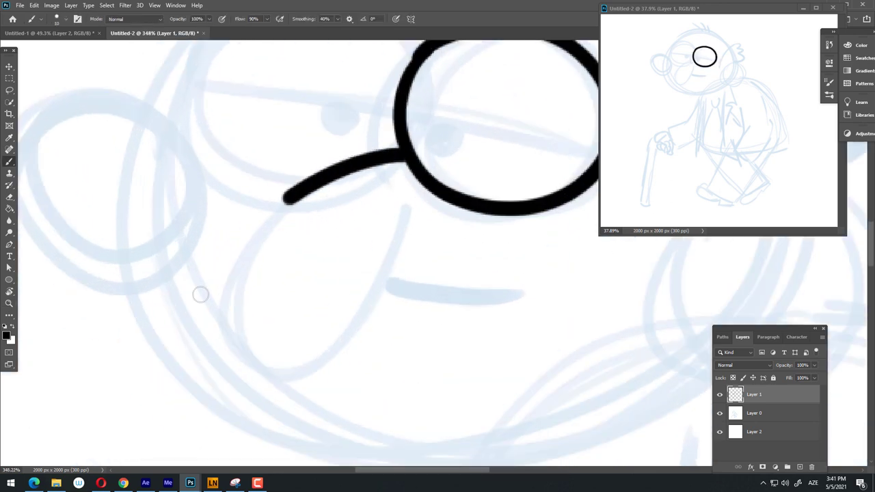
{"action": "key", "text": "ctrl+z"}
Step: Ink the nose loop down-left of the eye, replacing an unwanted loop stroke
{"action": "mouse_move", "coordinate": [397, 155]}
{"action": "left_mouse_down"}
{"action": "mouse_move", "coordinate": [277, 203]}
{"action": "mouse_move", "coordinate": [253, 391]}
{"action": "mouse_move", "coordinate": [391, 192]}
{"action": "left_mouse_up"}
{"action": "key", "text": "ctrl+z"}
{"action": "mouse_move", "coordinate": [405, 148]}
{"action": "left_mouse_down"}
{"action": "mouse_move", "coordinate": [244, 347]}
{"action": "mouse_move", "coordinate": [381, 230]}
{"action": "mouse_move", "coordinate": [326, 296]}
{"action": "mouse_move", "coordinate": [391, 289]}
{"action": "left_mouse_up"}
{"action": "key", "text": "z"}
{"action": "key", "text": "b"}
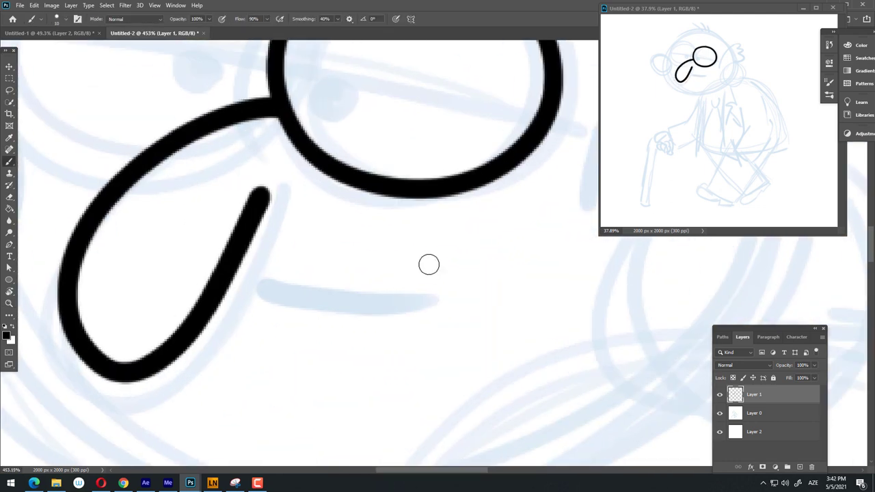
Step: Ink a horizontal mouth line joining the nose loop
{"action": "left_click_drag", "start_coordinate": [428, 262], "coordinate": [250, 242]}
{"action": "key", "text": "ctrl+z"}
{"action": "mouse_move", "coordinate": [377, 269]}
{"action": "left_mouse_down"}
{"action": "mouse_move", "coordinate": [250, 276]}
{"action": "mouse_move", "coordinate": [231, 254]}
{"action": "left_mouse_up"}
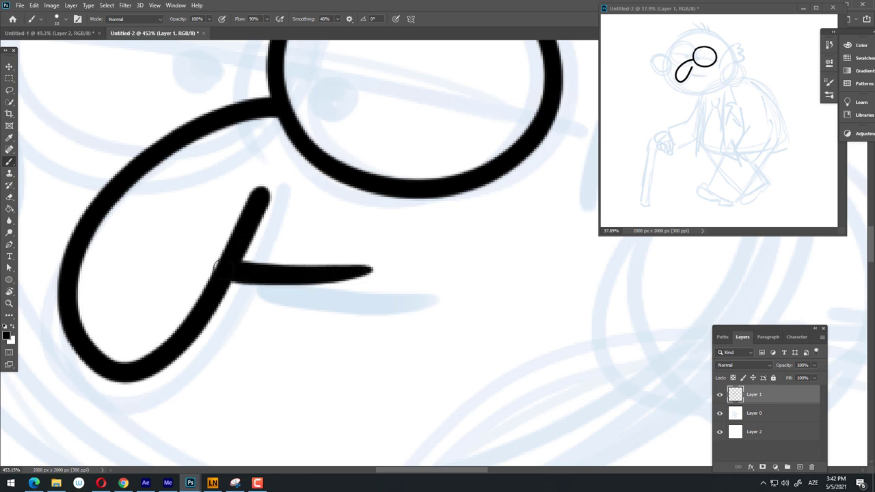
{"action": "key", "text": "z"}
{"action": "mouse_move", "coordinate": [283, 260]}
{"action": "left_mouse_down"}
{"action": "mouse_move", "coordinate": [319, 296]}
{"action": "mouse_move", "coordinate": [369, 295]}
{"action": "left_mouse_up"}
{"action": "key", "text": "b"}
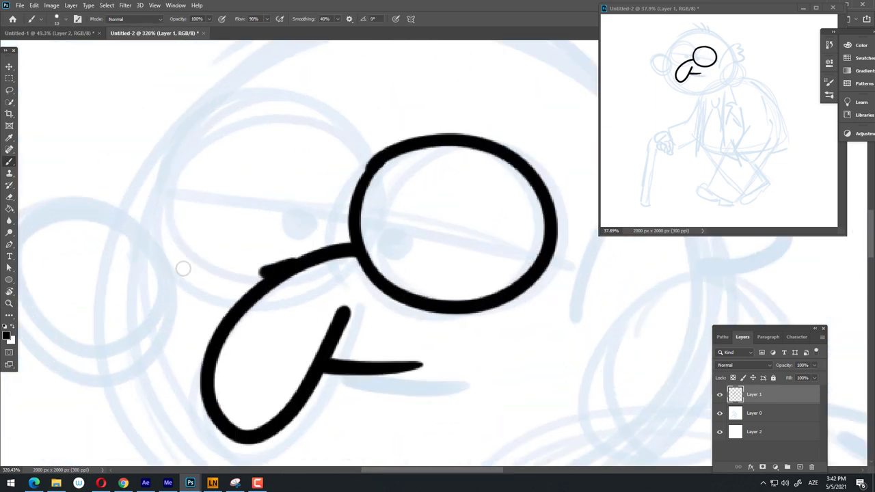
Step: Ink the left eye outline and a droopy eyelid line across both eyes
{"action": "left_click_drag", "start_coordinate": [294, 264], "coordinate": [350, 158]}
{"action": "key", "text": "ctrl+z"}
{"action": "left_click_drag", "start_coordinate": [301, 262], "coordinate": [373, 161]}
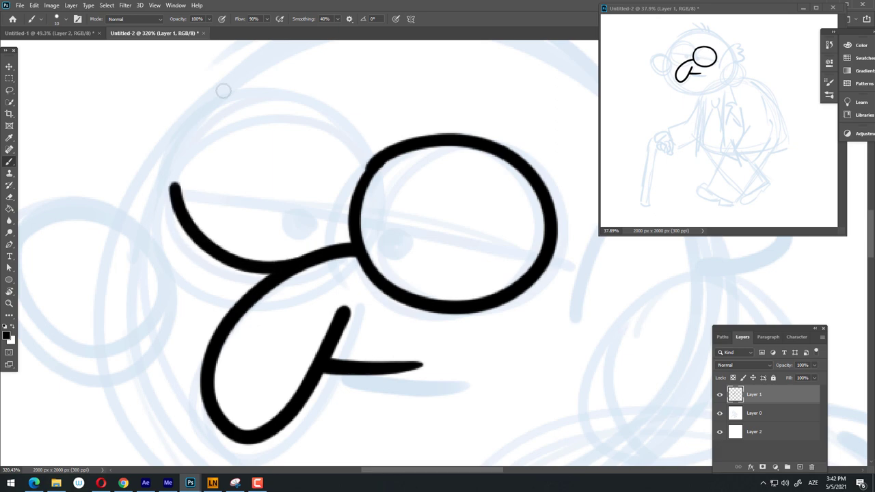
{"action": "key", "text": "z"}
{"action": "key", "text": "b"}
{"action": "mouse_move", "coordinate": [333, 189]}
{"action": "left_mouse_down"}
{"action": "mouse_move", "coordinate": [274, 178]}
{"action": "mouse_move", "coordinate": [491, 219]}
{"action": "left_mouse_up"}
{"action": "key", "text": "z"}
{"action": "left_click_drag", "start_coordinate": [328, 217], "coordinate": [392, 216]}
{"action": "key", "text": "b"}
Step: Paint black pupils in the left and right eyes
{"action": "left_click_drag", "start_coordinate": [345, 179], "coordinate": [352, 184]}
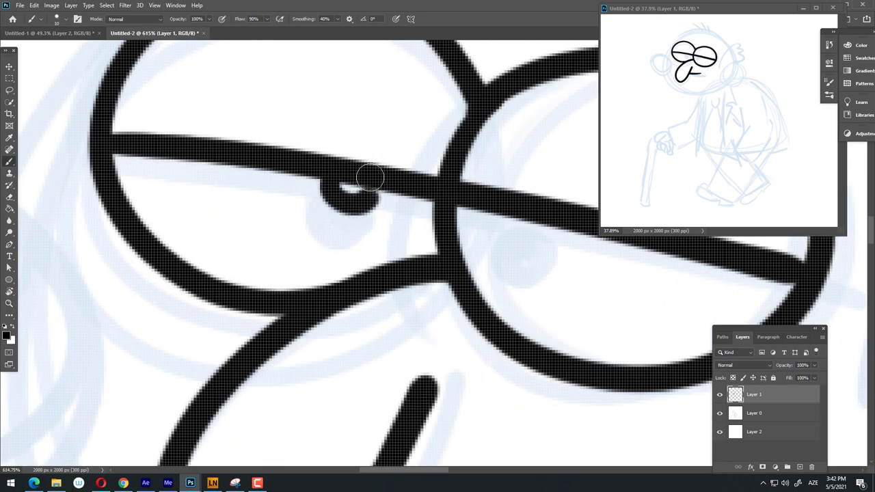
{"action": "scroll", "coordinate": [451, 217], "scroll_direction": "down", "scroll_amount": 4}
{"action": "mouse_move", "coordinate": [451, 217]}
{"action": "left_mouse_down"}
{"action": "mouse_move", "coordinate": [321, 195]}
{"action": "mouse_move", "coordinate": [366, 203]}
{"action": "left_mouse_up"}
{"action": "scroll", "coordinate": [324, 176], "scroll_direction": "up", "scroll_amount": 5}
{"action": "key", "text": "b"}
Step: Ink the upper vertical line of the nose
{"action": "scroll", "coordinate": [409, 229], "scroll_direction": "up", "scroll_amount": 6}
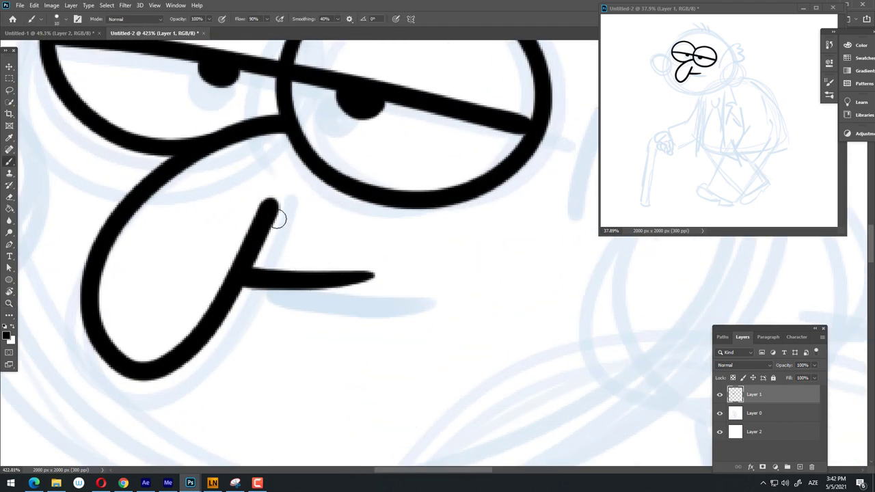
{"action": "left_click_drag", "start_coordinate": [273, 204], "coordinate": [203, 331]}
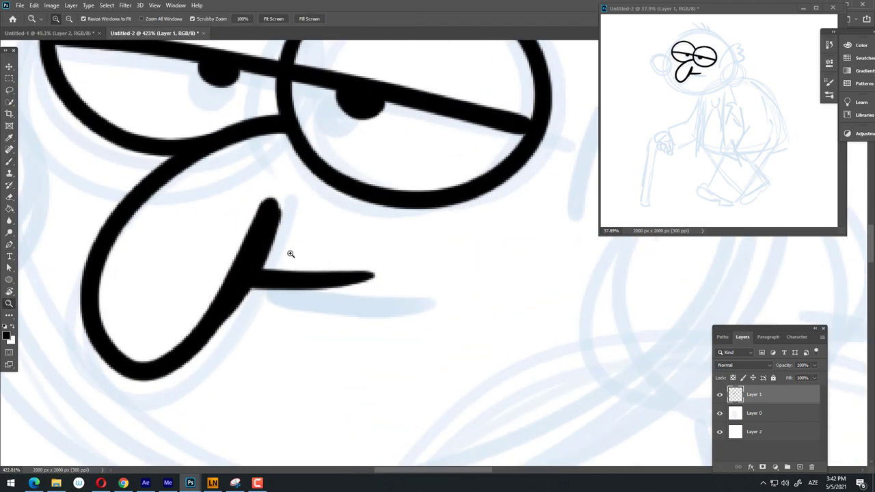
{"action": "scroll", "coordinate": [289, 251], "scroll_direction": "down", "scroll_amount": 2}
{"action": "scroll", "coordinate": [309, 271], "scroll_direction": "down", "scroll_amount": 2}
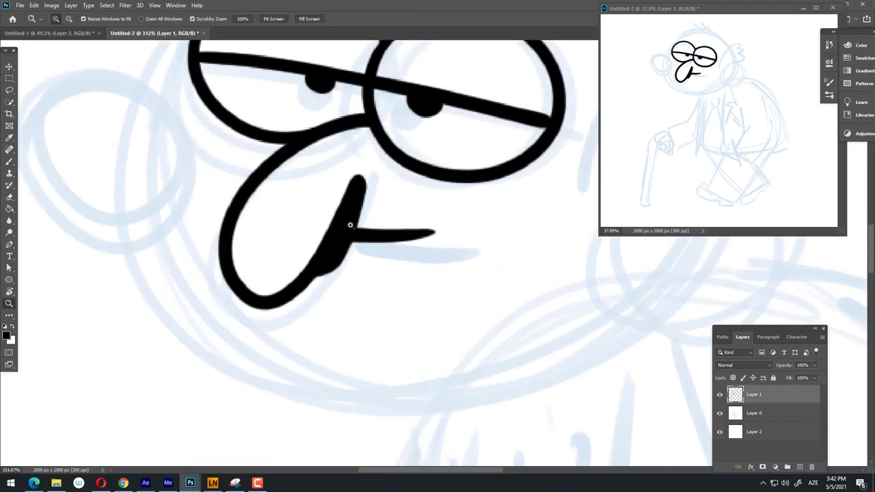
{"action": "scroll", "coordinate": [349, 224], "scroll_direction": "down", "scroll_amount": 4}
{"action": "scroll", "coordinate": [289, 233], "scroll_direction": "up", "scroll_amount": 3}
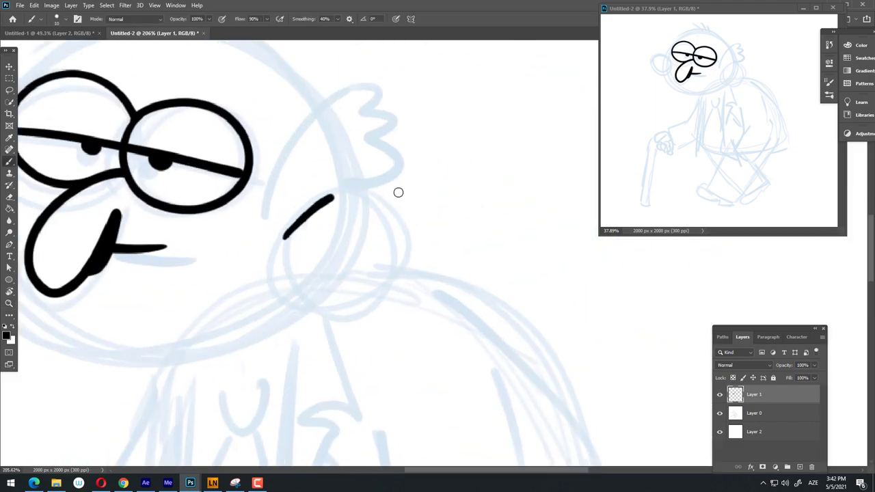
Step: Ink the right ear's outer curve and the curl inside it
{"action": "left_click_drag", "start_coordinate": [398, 192], "coordinate": [291, 286]}
{"action": "scroll", "coordinate": [342, 236], "scroll_direction": "up", "scroll_amount": 5}
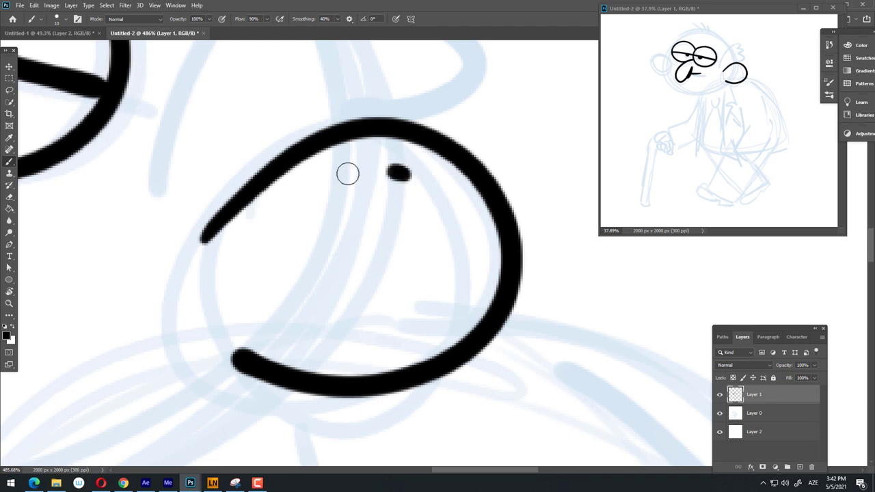
{"action": "mouse_move", "coordinate": [347, 174]}
{"action": "left_mouse_down"}
{"action": "mouse_move", "coordinate": [297, 260]}
{"action": "mouse_move", "coordinate": [321, 313]}
{"action": "left_mouse_up"}
{"action": "key", "text": "z"}
{"action": "scroll", "coordinate": [386, 250], "scroll_direction": "down", "scroll_amount": 5}
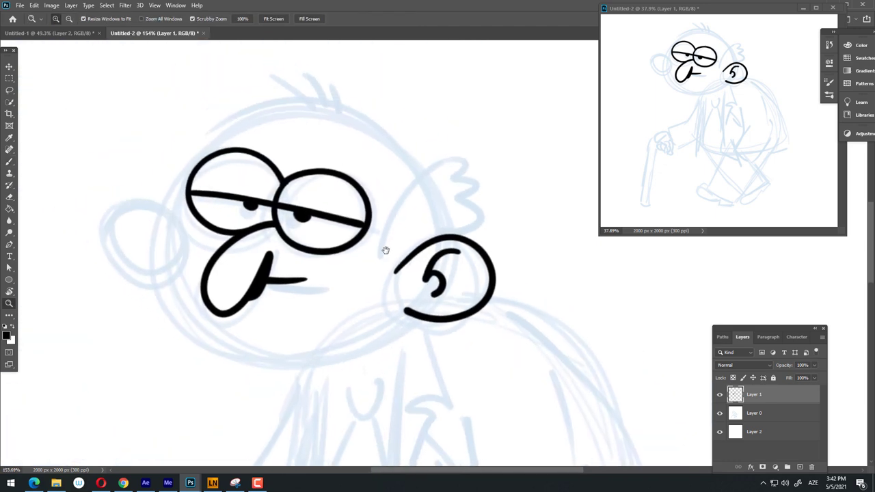
{"action": "key", "text": "b"}
Step: Ink the lower jaw line of the face
{"action": "mouse_move", "coordinate": [171, 208]}
{"action": "left_mouse_down"}
{"action": "mouse_move", "coordinate": [204, 340]}
{"action": "mouse_move", "coordinate": [487, 244]}
{"action": "left_mouse_up"}
{"action": "scroll", "coordinate": [330, 374], "scroll_direction": "up", "scroll_amount": 4}
{"action": "key", "text": "z"}
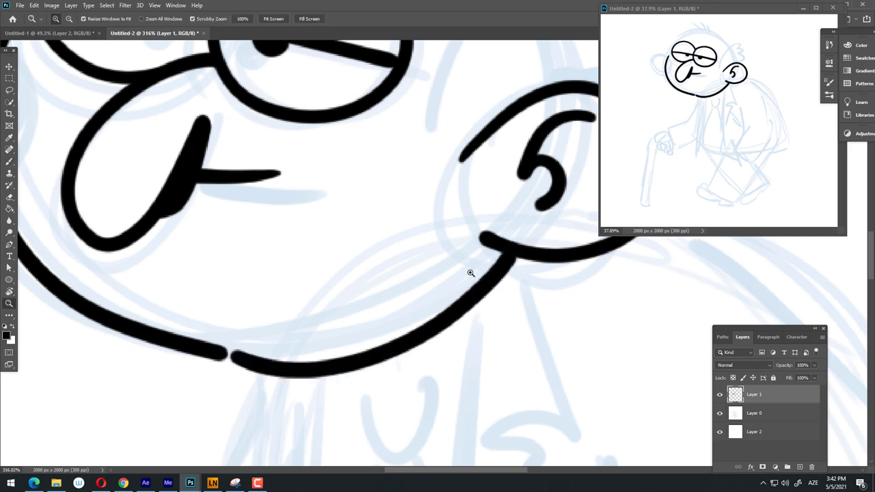
{"action": "scroll", "coordinate": [303, 308], "scroll_direction": "down", "scroll_amount": 4}
{"action": "key", "text": "b"}
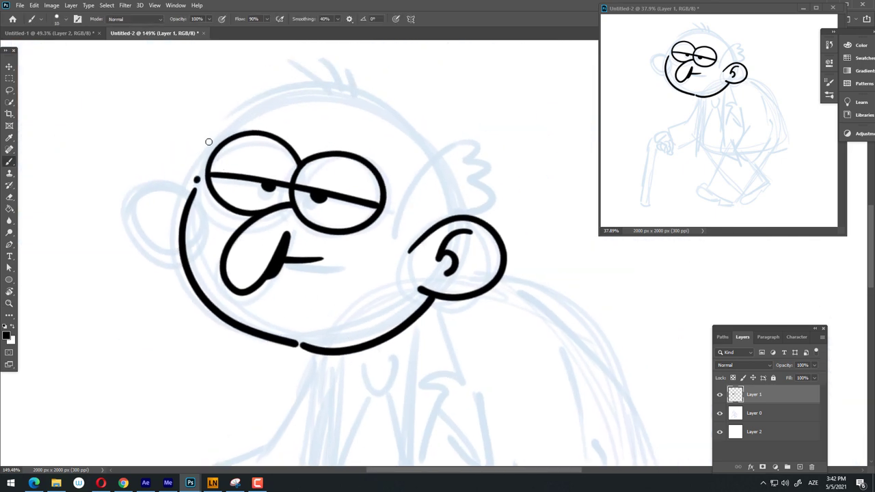
Step: Ink the left side of the head outline
{"action": "left_click_drag", "start_coordinate": [197, 176], "coordinate": [409, 128]}
{"action": "key", "text": "z"}
{"action": "scroll", "coordinate": [400, 260], "scroll_direction": "up", "scroll_amount": 3}
{"action": "key", "text": "b"}
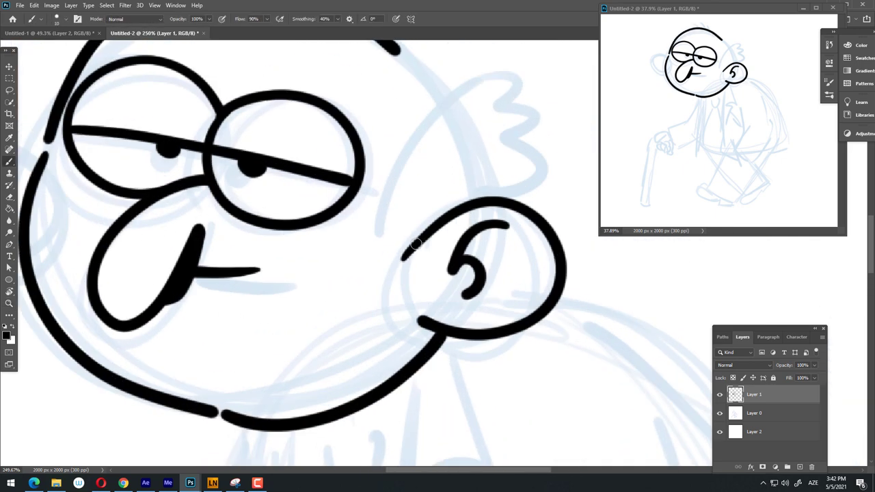
Step: Ink the curly side hair above the ear, joining it to the ear and head outline
{"action": "mouse_move", "coordinate": [356, 299]}
{"action": "left_mouse_down"}
{"action": "mouse_move", "coordinate": [400, 176]}
{"action": "mouse_move", "coordinate": [306, 272]}
{"action": "mouse_move", "coordinate": [314, 230]}
{"action": "mouse_move", "coordinate": [374, 203]}
{"action": "mouse_move", "coordinate": [433, 217]}
{"action": "left_mouse_up"}
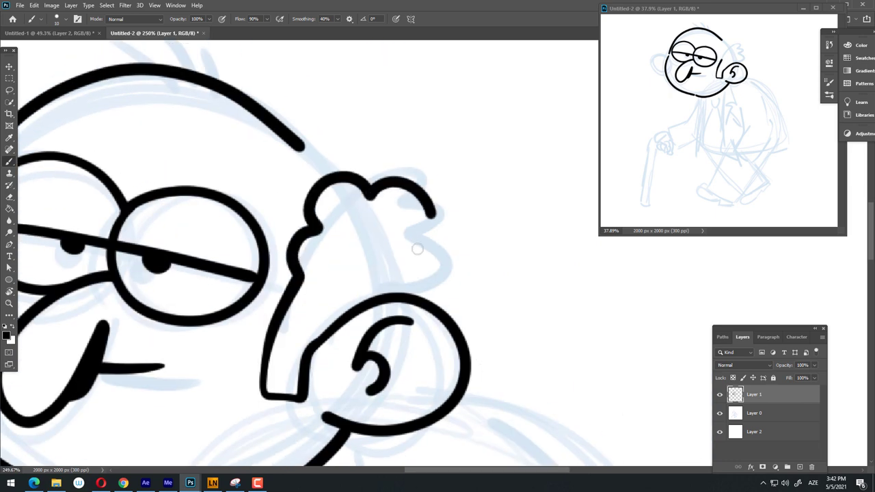
{"action": "left_click_drag", "start_coordinate": [420, 302], "coordinate": [433, 281]}
{"action": "scroll", "coordinate": [450, 230], "scroll_direction": "down", "scroll_amount": 5}
{"action": "scroll", "coordinate": [382, 194], "scroll_direction": "up", "scroll_amount": 6}
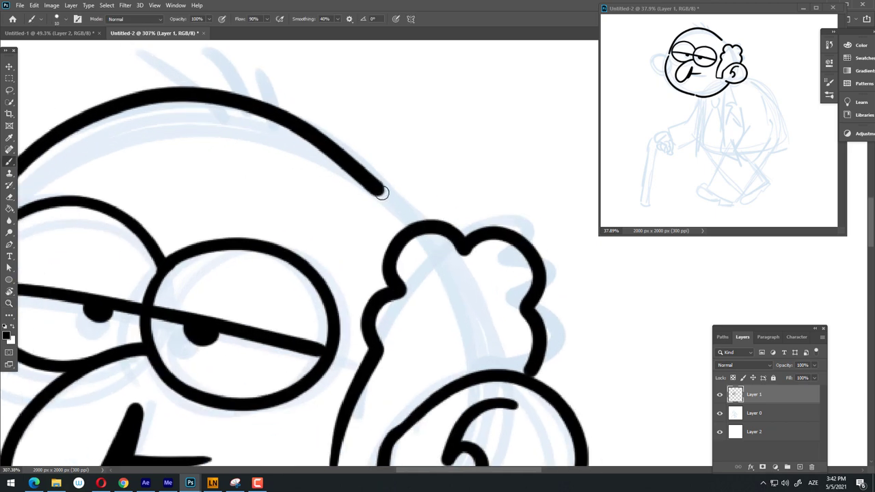
{"action": "left_click_drag", "start_coordinate": [428, 218], "coordinate": [398, 197]}
Step: Ink the left ear outline
{"action": "key", "text": "z"}
{"action": "scroll", "coordinate": [463, 190], "scroll_direction": "down", "scroll_amount": 3}
{"action": "scroll", "coordinate": [401, 280], "scroll_direction": "up", "scroll_amount": 3}
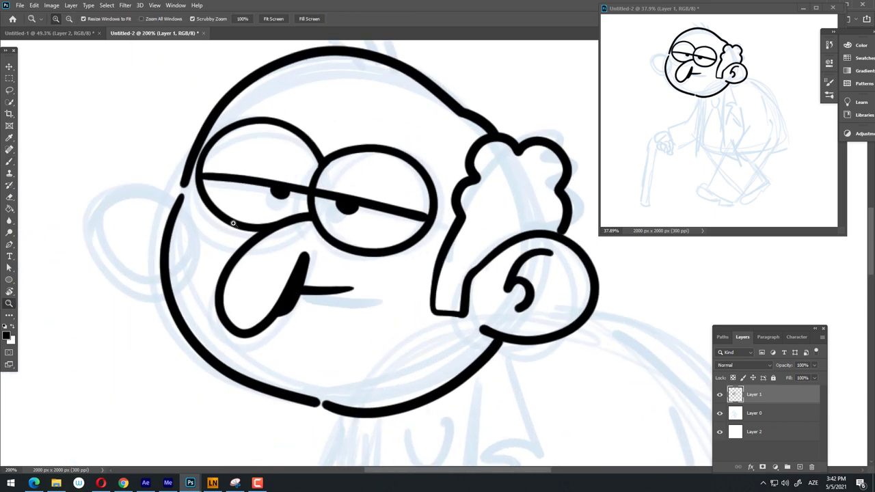
{"action": "scroll", "coordinate": [132, 177], "scroll_direction": "up", "scroll_amount": 2}
{"action": "key", "text": "b"}
{"action": "mouse_move", "coordinate": [177, 194]}
{"action": "left_mouse_down"}
{"action": "mouse_move", "coordinate": [173, 181]}
{"action": "mouse_move", "coordinate": [88, 263]}
{"action": "mouse_move", "coordinate": [160, 282]}
{"action": "left_mouse_up"}
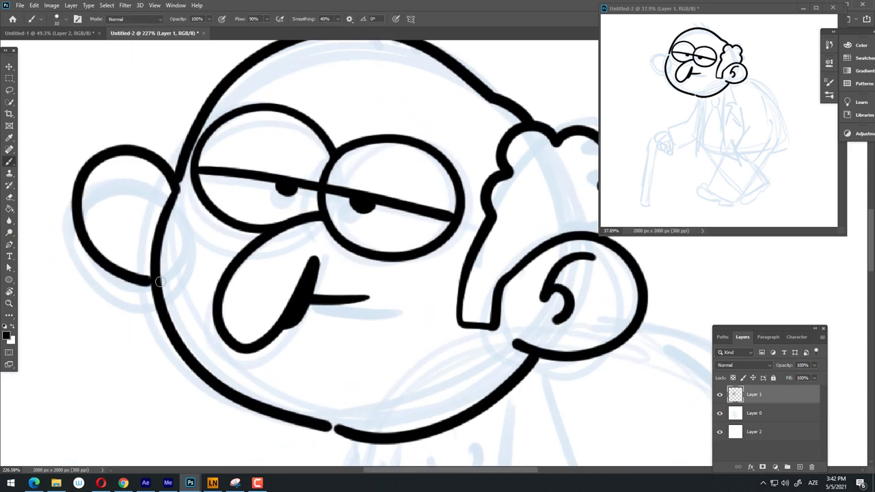
Step: Ink the small smiling mouth below the nose
{"action": "key", "text": "z"}
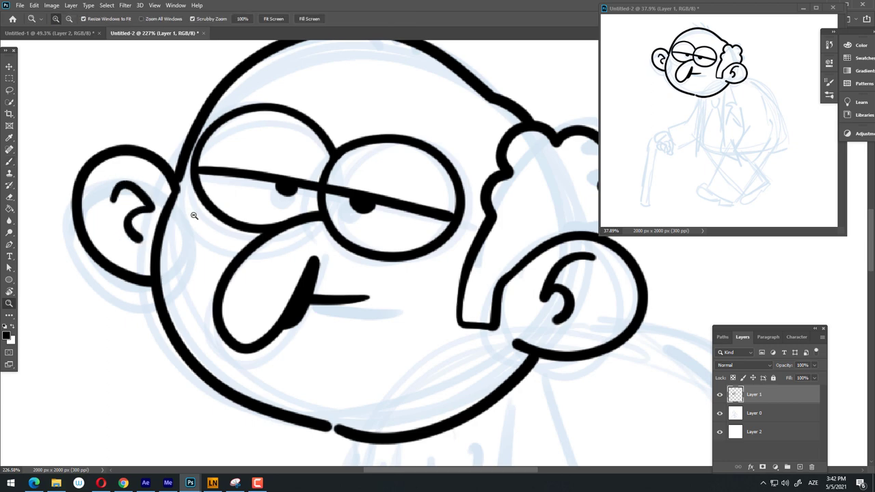
{"action": "scroll", "coordinate": [316, 285], "scroll_direction": "down", "scroll_amount": 4}
{"action": "scroll", "coordinate": [315, 286], "scroll_direction": "up", "scroll_amount": 1}
{"action": "scroll", "coordinate": [316, 286], "scroll_direction": "up", "scroll_amount": 2}
{"action": "scroll", "coordinate": [315, 286], "scroll_direction": "up", "scroll_amount": 2}
{"action": "key", "text": "b"}
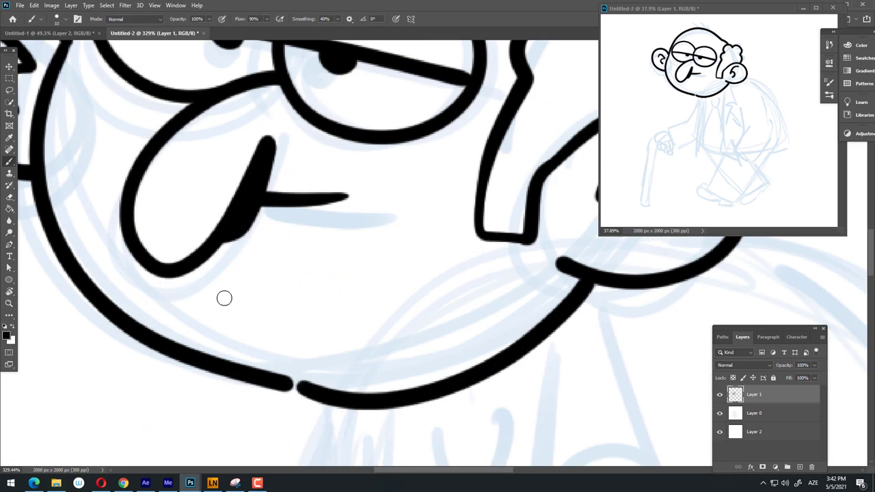
{"action": "left_click_drag", "start_coordinate": [222, 299], "coordinate": [357, 342]}
{"action": "key", "text": "z"}
{"action": "scroll", "coordinate": [281, 321], "scroll_direction": "down", "scroll_amount": 4}
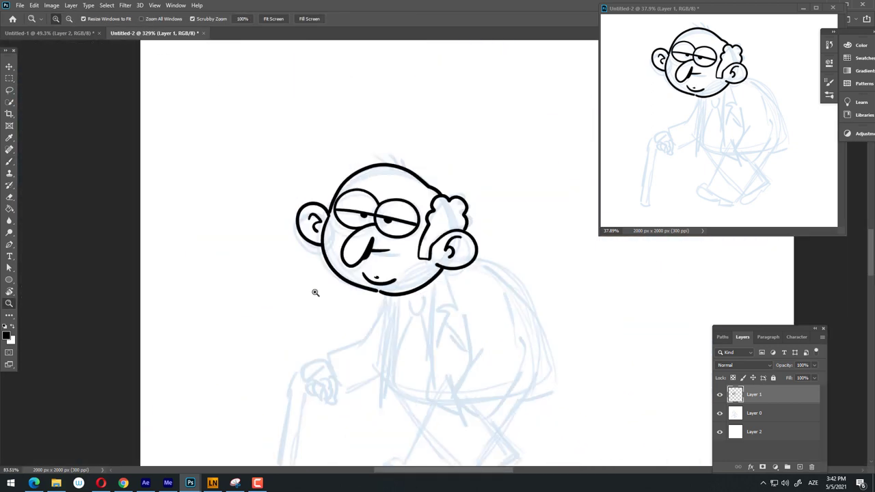
{"action": "scroll", "coordinate": [365, 307], "scroll_direction": "up", "scroll_amount": 2}
Step: Ink the upper arm's back edge and the bent forearm with elbow
{"action": "scroll", "coordinate": [361, 240], "scroll_direction": "up", "scroll_amount": 2}
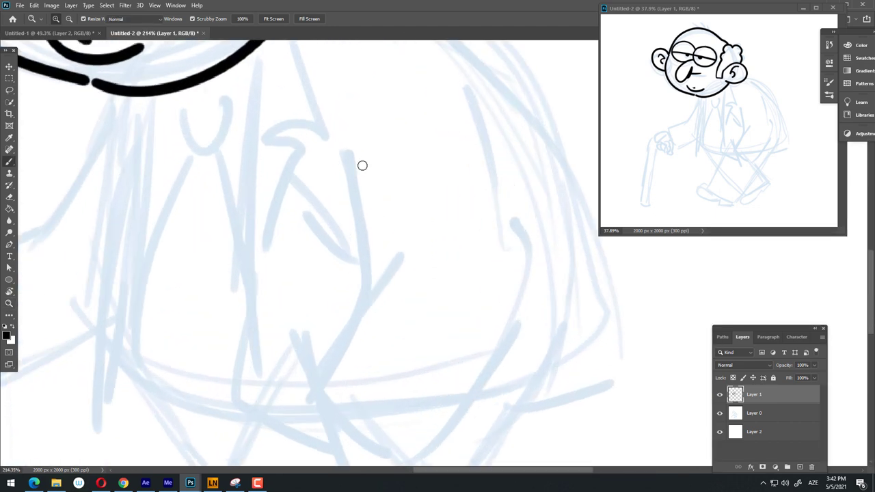
{"action": "key", "text": "b"}
{"action": "mouse_move", "coordinate": [349, 125]}
{"action": "left_mouse_down"}
{"action": "mouse_move", "coordinate": [376, 261]}
{"action": "mouse_move", "coordinate": [319, 372]}
{"action": "left_mouse_up"}
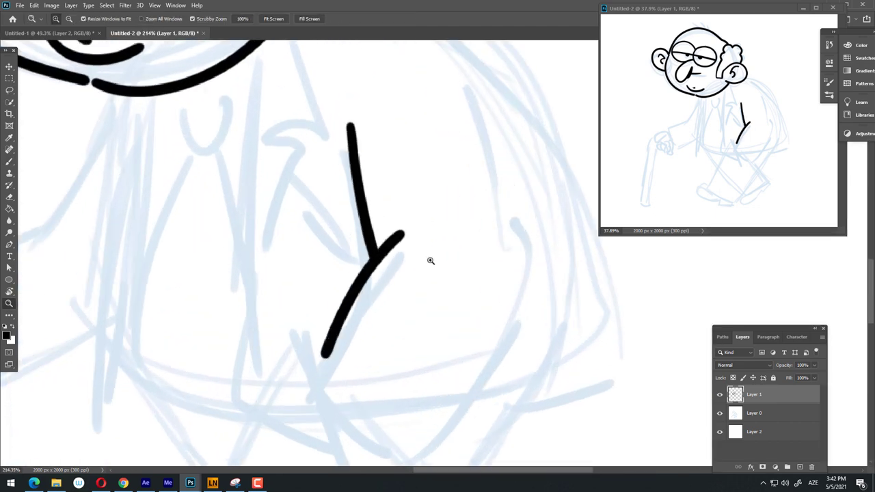
{"action": "scroll", "coordinate": [430, 258], "scroll_direction": "down", "scroll_amount": 3}
{"action": "scroll", "coordinate": [303, 332], "scroll_direction": "up", "scroll_amount": 3}
{"action": "left_click_drag", "start_coordinate": [272, 305], "coordinate": [457, 93]}
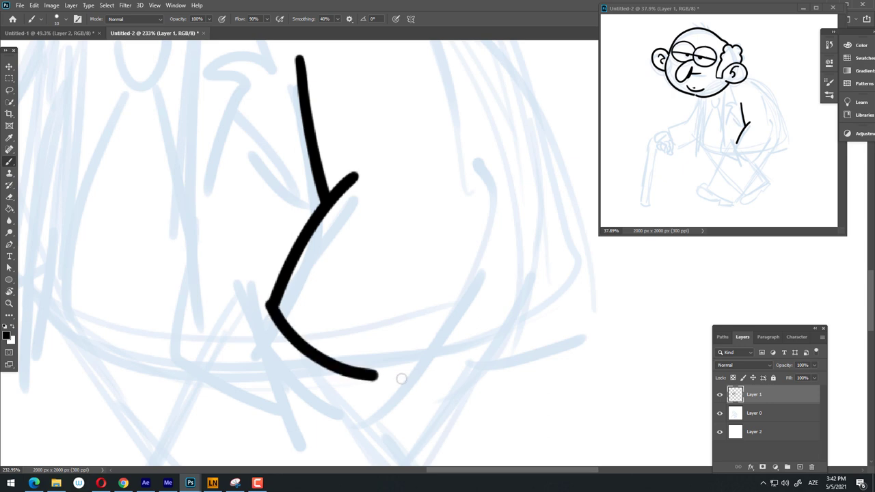
Step: Redraw the hooked wrist cuff and its lower edge
{"action": "scroll", "coordinate": [413, 212], "scroll_direction": "down", "scroll_amount": 3}
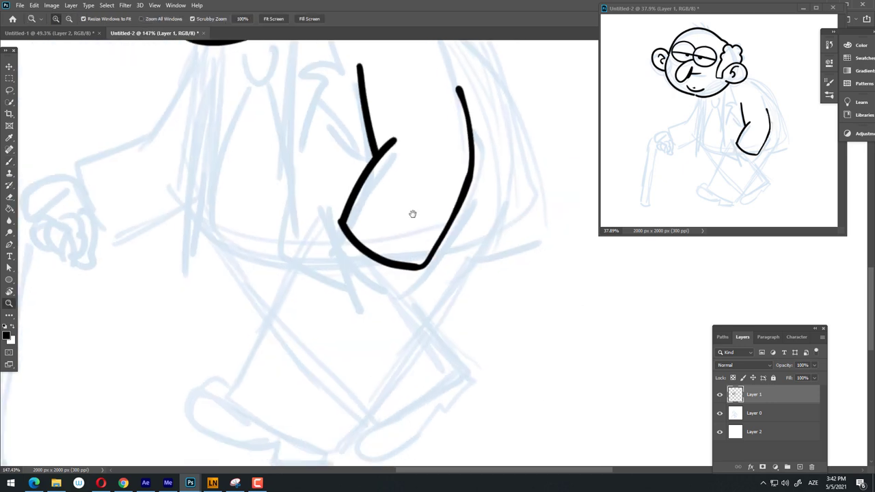
{"action": "scroll", "coordinate": [387, 244], "scroll_direction": "up", "scroll_amount": 1}
{"action": "scroll", "coordinate": [356, 195], "scroll_direction": "up", "scroll_amount": 2}
{"action": "scroll", "coordinate": [311, 223], "scroll_direction": "up", "scroll_amount": 2}
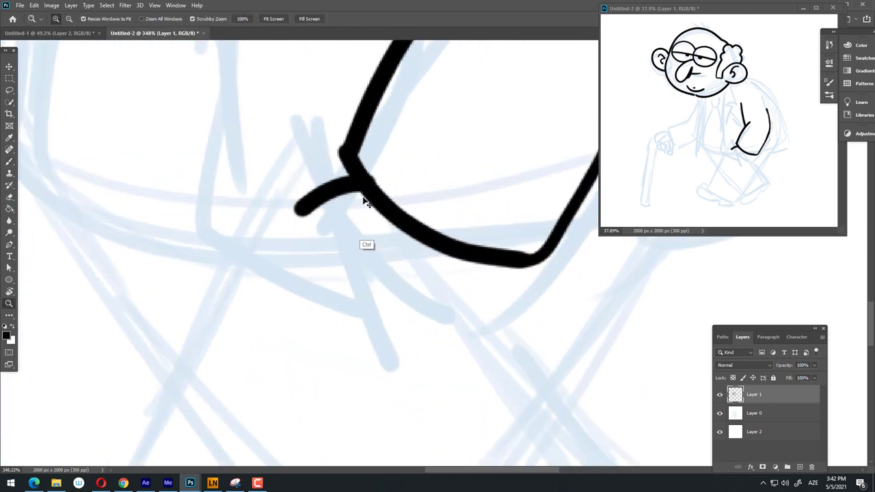
{"action": "key", "text": "ctrl+z"}
{"action": "left_click_drag", "start_coordinate": [357, 183], "coordinate": [315, 206]}
{"action": "mouse_move", "coordinate": [296, 177]}
{"action": "left_mouse_down"}
{"action": "mouse_move", "coordinate": [314, 212]}
{"action": "mouse_move", "coordinate": [458, 311]}
{"action": "left_mouse_up"}
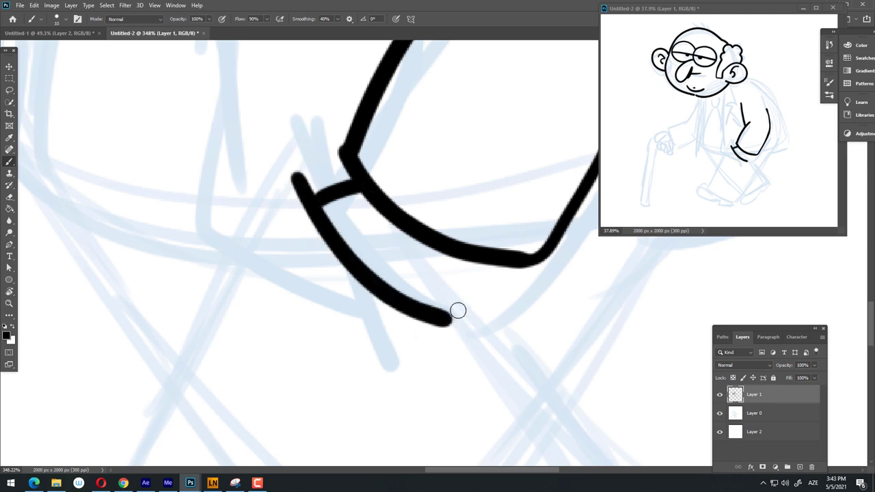
{"action": "scroll", "coordinate": [390, 273], "scroll_direction": "down", "scroll_amount": 5}
{"action": "scroll", "coordinate": [352, 313], "scroll_direction": "up", "scroll_amount": 1}
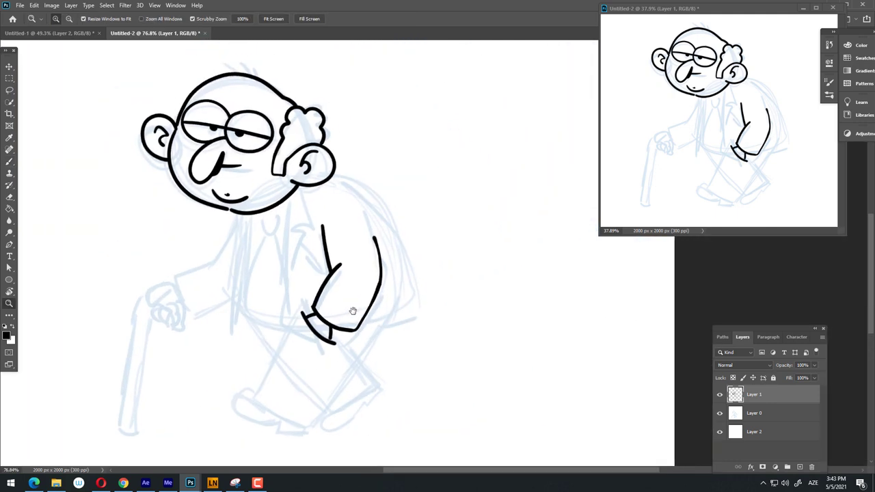
{"action": "scroll", "coordinate": [367, 274], "scroll_direction": "up", "scroll_amount": 4}
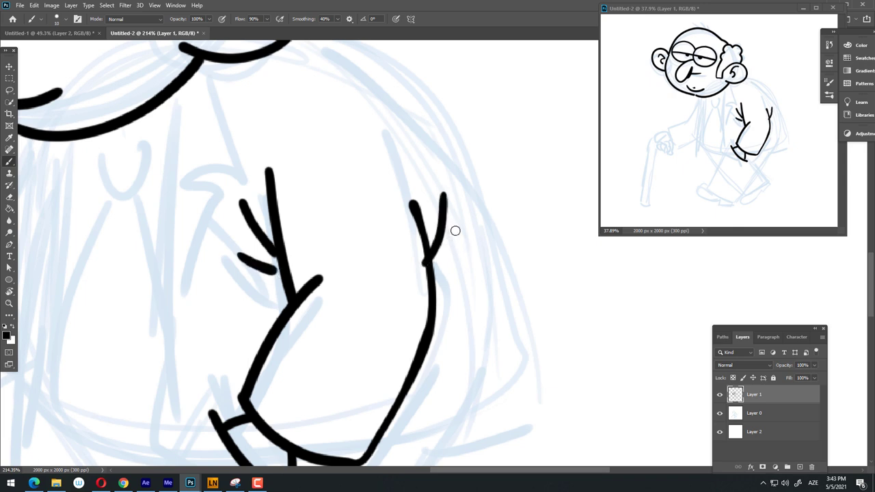
{"action": "scroll", "coordinate": [448, 262], "scroll_direction": "down", "scroll_amount": 3}
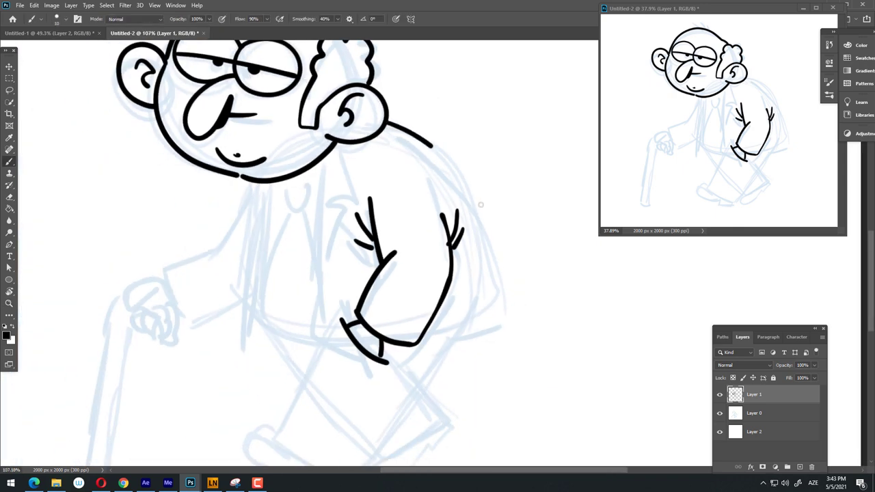
Step: Ink the back and shoulder line
{"action": "left_click_drag", "start_coordinate": [431, 145], "coordinate": [502, 277]}
{"action": "scroll", "coordinate": [294, 181], "scroll_direction": "up", "scroll_amount": 1}
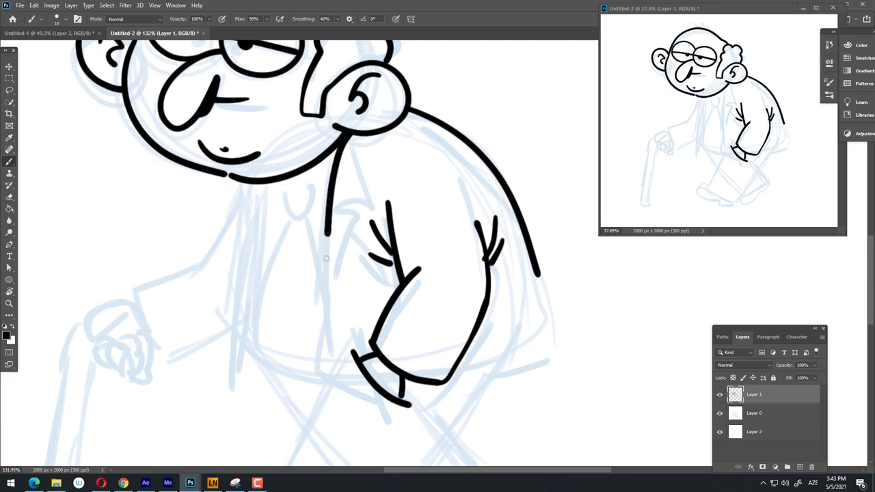
{"action": "scroll", "coordinate": [327, 259], "scroll_direction": "down", "scroll_amount": 2}
{"action": "scroll", "coordinate": [342, 289], "scroll_direction": "up", "scroll_amount": 3}
Step: Ink the jacket's front edge down the chest, the lapel, and a short stroke under the arm
{"action": "left_click_drag", "start_coordinate": [369, 171], "coordinate": [353, 309]}
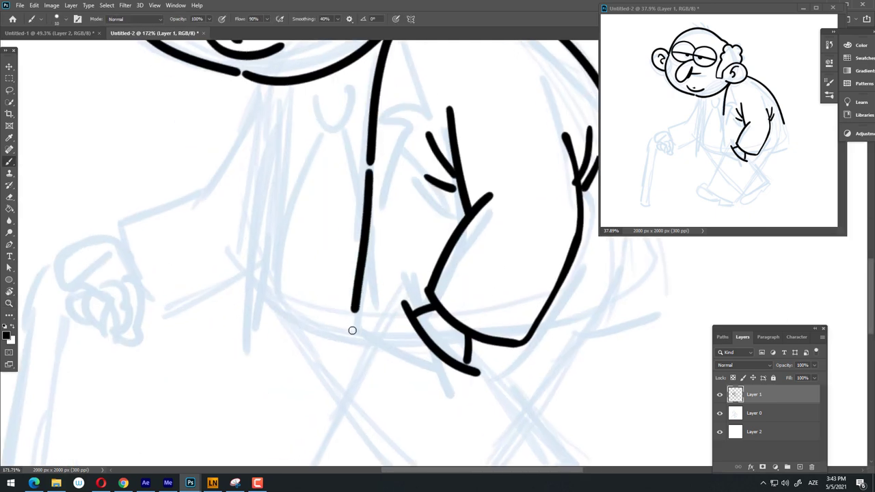
{"action": "scroll", "coordinate": [434, 306], "scroll_direction": "down", "scroll_amount": 2}
{"action": "scroll", "coordinate": [338, 141], "scroll_direction": "up", "scroll_amount": 2}
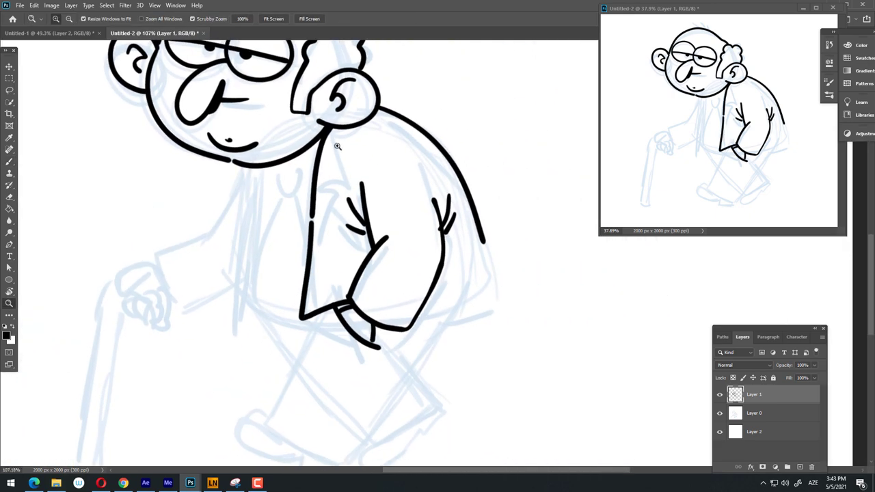
{"action": "scroll", "coordinate": [348, 120], "scroll_direction": "up", "scroll_amount": 1}
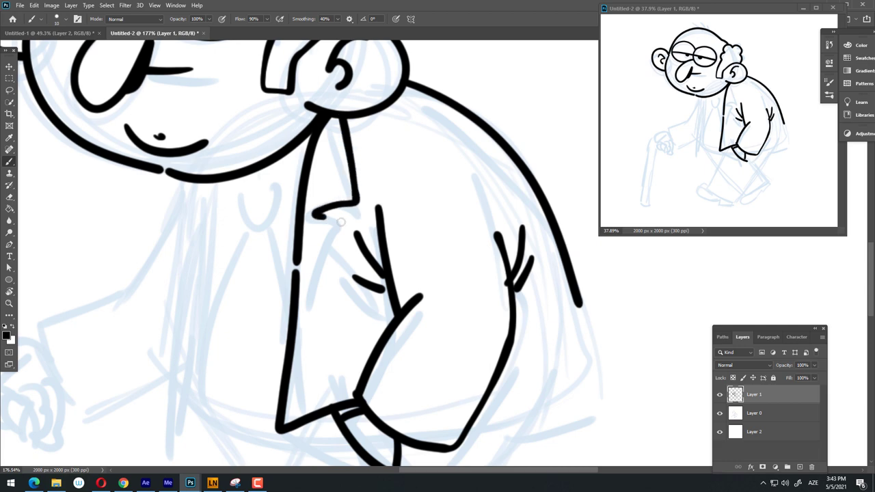
{"action": "left_click_drag", "start_coordinate": [327, 248], "coordinate": [306, 361]}
{"action": "scroll", "coordinate": [335, 294], "scroll_direction": "down", "scroll_amount": 3}
{"action": "scroll", "coordinate": [342, 301], "scroll_direction": "up", "scroll_amount": 1}
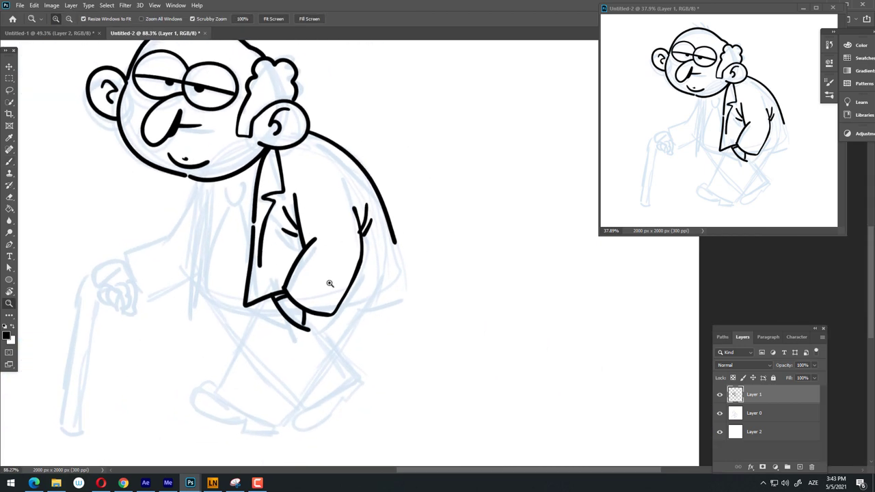
{"action": "left_click_drag", "start_coordinate": [357, 312], "coordinate": [396, 309]}
Step: Extend the back of the jacket down to the hem
{"action": "scroll", "coordinate": [379, 267], "scroll_direction": "up", "scroll_amount": 3}
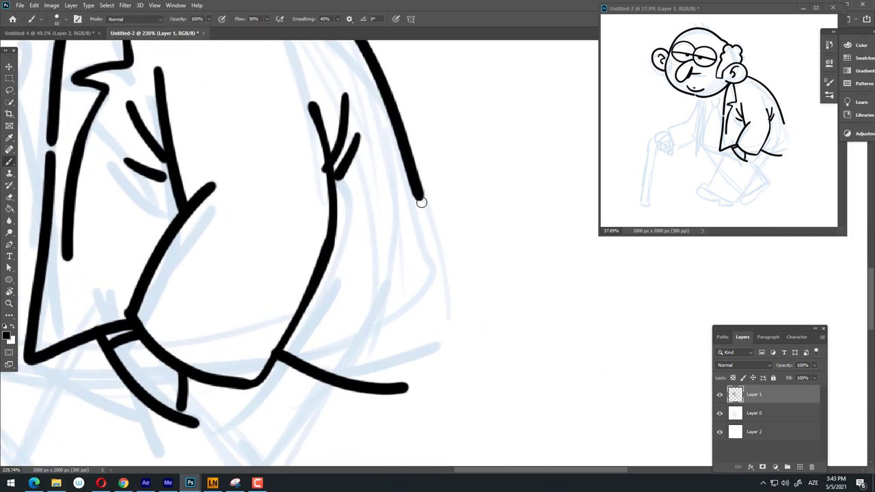
{"action": "left_click_drag", "start_coordinate": [421, 220], "coordinate": [402, 388]}
{"action": "key", "text": "z"}
{"action": "mouse_move", "coordinate": [424, 245]}
{"action": "left_mouse_down"}
{"action": "mouse_move", "coordinate": [319, 302]}
{"action": "mouse_move", "coordinate": [383, 236]}
{"action": "left_mouse_up"}
{"action": "key", "text": "b"}
{"action": "key", "text": "z"}
{"action": "mouse_move", "coordinate": [369, 265]}
{"action": "left_mouse_down"}
{"action": "mouse_move", "coordinate": [308, 259]}
{"action": "mouse_move", "coordinate": [326, 256]}
{"action": "left_mouse_up"}
{"action": "key", "text": "b"}
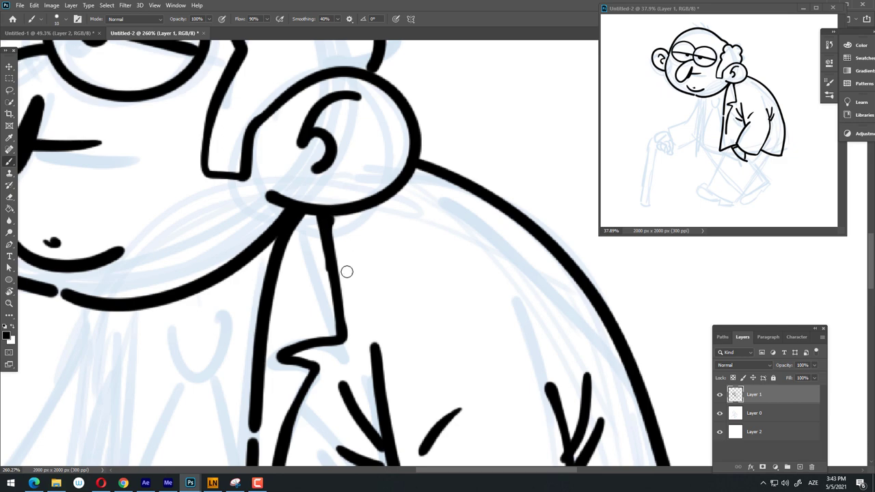
Step: Undo a stray stroke and ink the left side of the shirt collar
{"action": "key", "text": "z"}
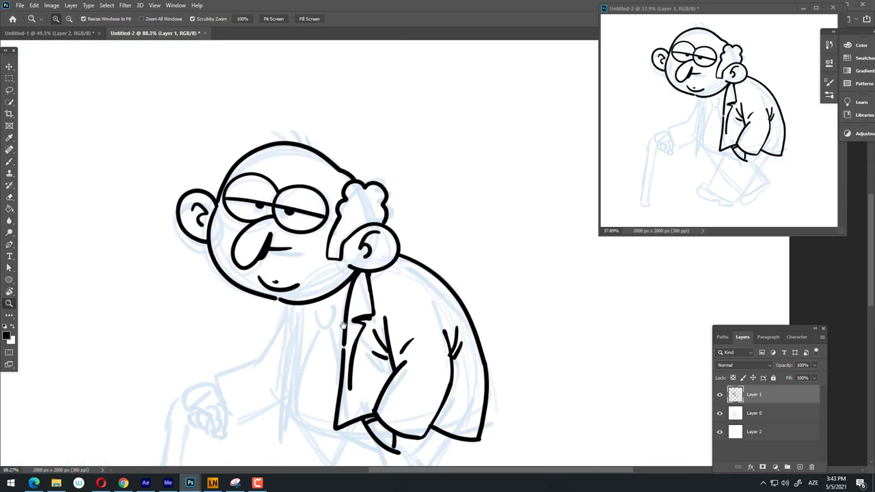
{"action": "left_click_drag", "start_coordinate": [367, 331], "coordinate": [370, 172]}
{"action": "key", "text": "b"}
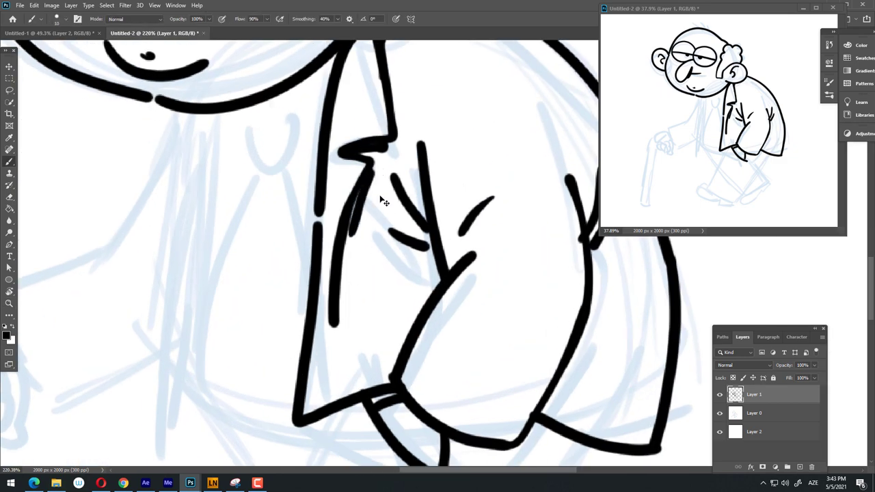
{"action": "key", "text": "ctrl+z"}
{"action": "key", "text": "z"}
{"action": "mouse_move", "coordinate": [329, 278]}
{"action": "left_mouse_down"}
{"action": "mouse_move", "coordinate": [344, 254]}
{"action": "mouse_move", "coordinate": [339, 210]}
{"action": "left_mouse_up"}
{"action": "key", "text": "b"}
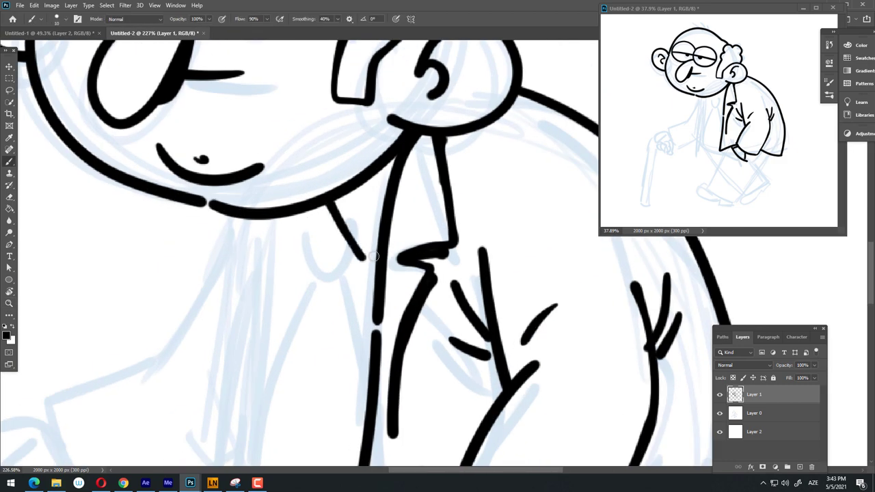
{"action": "left_click_drag", "start_coordinate": [306, 208], "coordinate": [328, 277]}
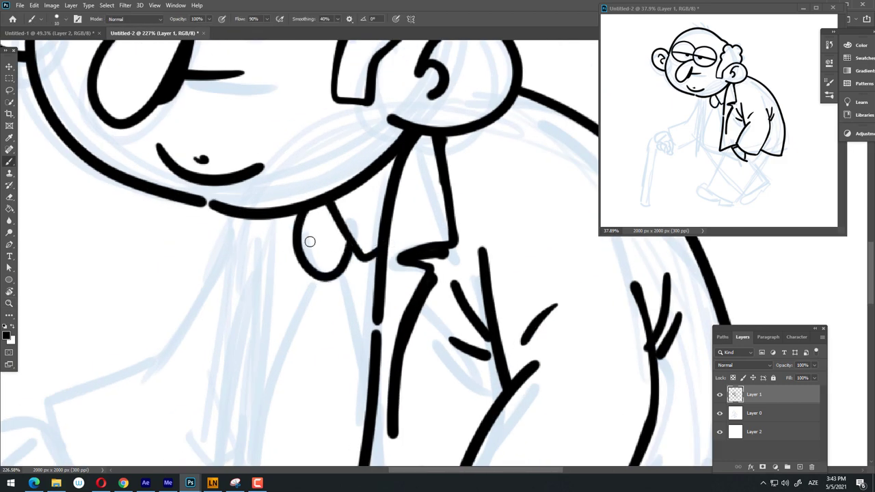
{"action": "key", "text": "z"}
{"action": "mouse_move", "coordinate": [259, 218]}
{"action": "left_mouse_down"}
{"action": "mouse_move", "coordinate": [309, 302]}
{"action": "mouse_move", "coordinate": [338, 184]}
{"action": "mouse_move", "coordinate": [295, 324]}
{"action": "left_mouse_up"}
{"action": "key", "text": "b"}
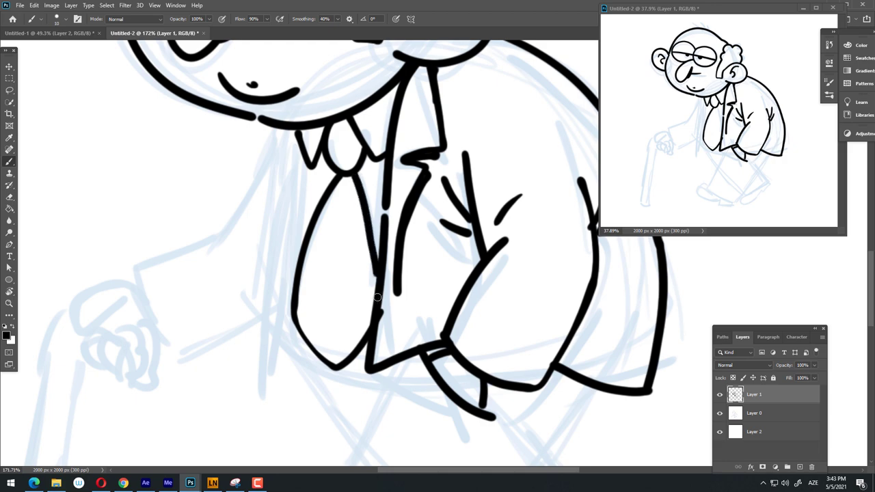
Step: After checking the tie knot, extend the left jacket edge downward
{"action": "key", "text": "z"}
{"action": "mouse_move", "coordinate": [378, 275]}
{"action": "left_mouse_down"}
{"action": "mouse_move", "coordinate": [376, 304]}
{"action": "mouse_move", "coordinate": [379, 268]}
{"action": "left_mouse_up"}
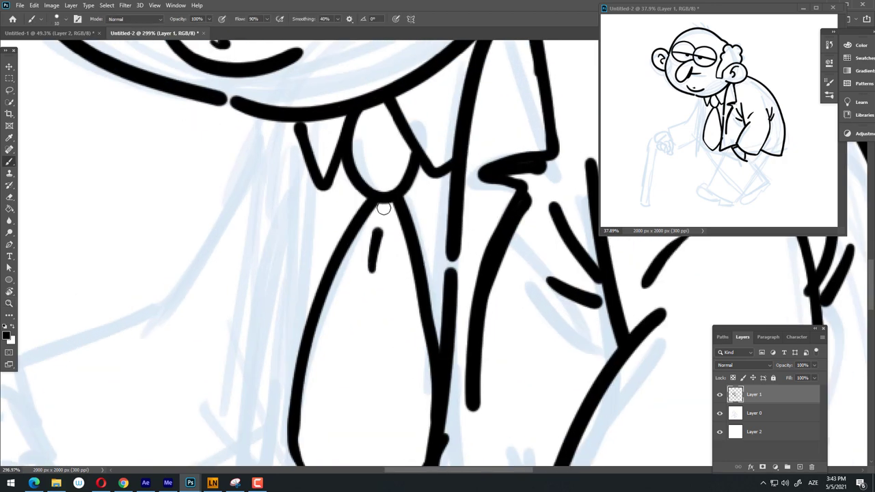
{"action": "key", "text": "z"}
{"action": "mouse_move", "coordinate": [384, 208]}
{"action": "left_mouse_down"}
{"action": "mouse_move", "coordinate": [342, 289]}
{"action": "mouse_move", "coordinate": [300, 198]}
{"action": "left_mouse_up"}
{"action": "key", "text": "b"}
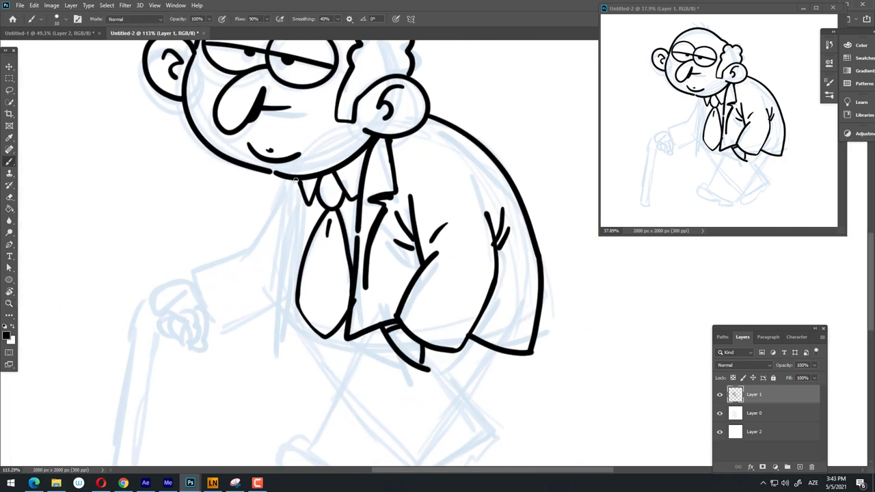
{"action": "key", "text": "z"}
{"action": "mouse_move", "coordinate": [281, 329]}
{"action": "left_mouse_down"}
{"action": "mouse_move", "coordinate": [282, 339]}
{"action": "mouse_move", "coordinate": [225, 340]}
{"action": "left_mouse_up"}
{"action": "left_click_drag", "start_coordinate": [225, 179], "coordinate": [272, 178]}
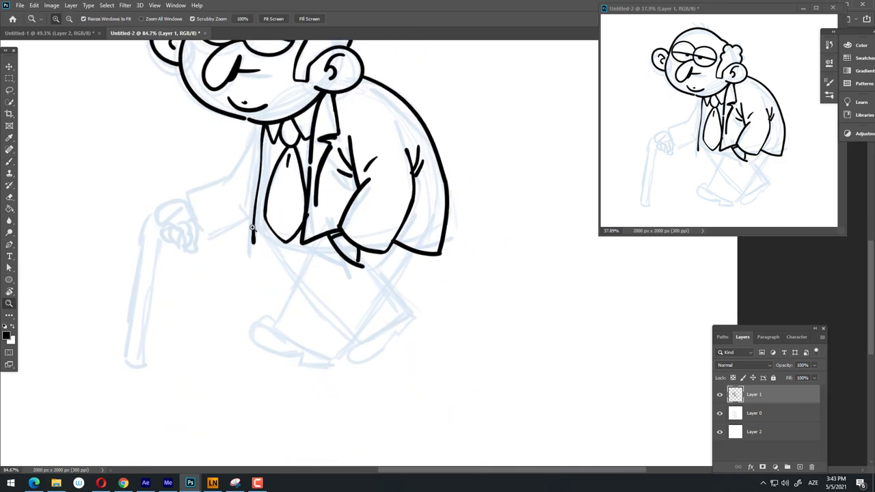
{"action": "key", "text": "b"}
Step: Replace a stray curved stroke with a line taking the left jacket edge past the hem
{"action": "mouse_move", "coordinate": [272, 226]}
{"action": "left_mouse_down"}
{"action": "mouse_move", "coordinate": [405, 313]}
{"action": "mouse_move", "coordinate": [264, 313]}
{"action": "mouse_move", "coordinate": [328, 324]}
{"action": "left_mouse_up"}
{"action": "key", "text": "z"}
{"action": "key", "text": "ctrl+z"}
{"action": "key", "text": "b"}
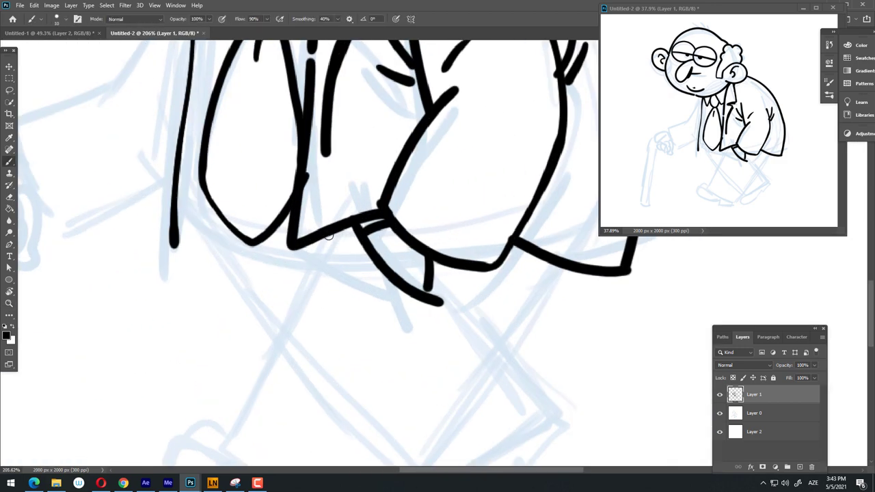
{"action": "mouse_move", "coordinate": [328, 234]}
{"action": "left_mouse_down"}
{"action": "mouse_move", "coordinate": [309, 327]}
{"action": "mouse_move", "coordinate": [332, 234]}
{"action": "left_mouse_up"}
Step: Ink the front trouser leg's front, bottom and back lines plus the front shoe's toe
{"action": "key", "text": "z"}
{"action": "key", "text": "b"}
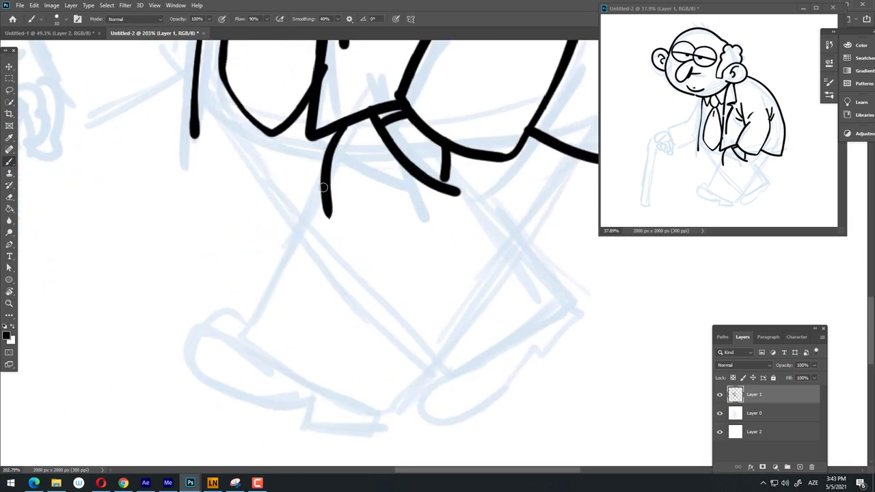
{"action": "left_click_drag", "start_coordinate": [324, 187], "coordinate": [263, 292]}
{"action": "left_click_drag", "start_coordinate": [268, 362], "coordinate": [401, 409]}
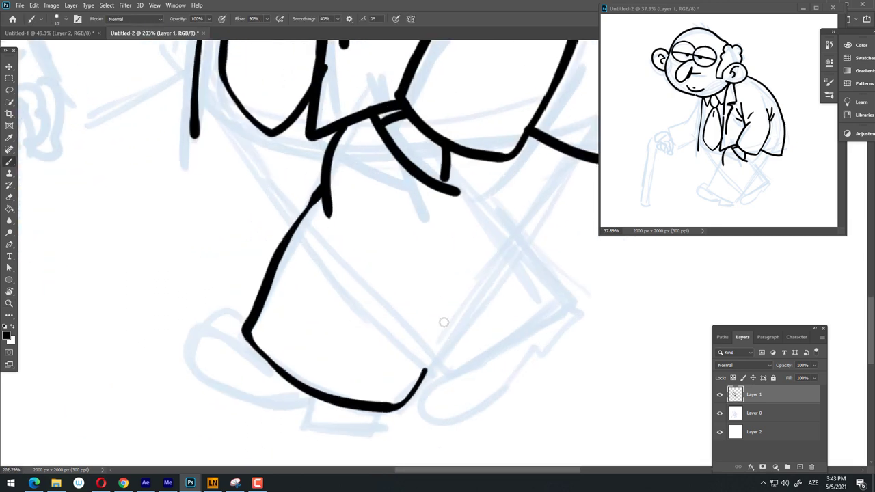
{"action": "left_click_drag", "start_coordinate": [469, 306], "coordinate": [322, 343]}
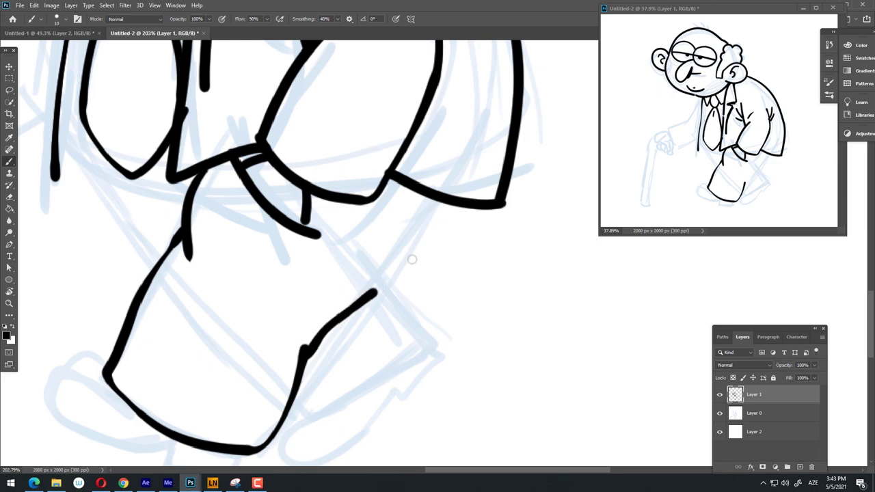
{"action": "mouse_move", "coordinate": [375, 296]}
{"action": "left_mouse_down"}
{"action": "mouse_move", "coordinate": [452, 199]}
{"action": "mouse_move", "coordinate": [469, 223]}
{"action": "left_mouse_up"}
{"action": "scroll", "coordinate": [449, 237], "scroll_direction": "up", "scroll_amount": 5}
{"action": "scroll", "coordinate": [383, 233], "scroll_direction": "down", "scroll_amount": 3}
{"action": "scroll", "coordinate": [317, 253], "scroll_direction": "down", "scroll_amount": 2}
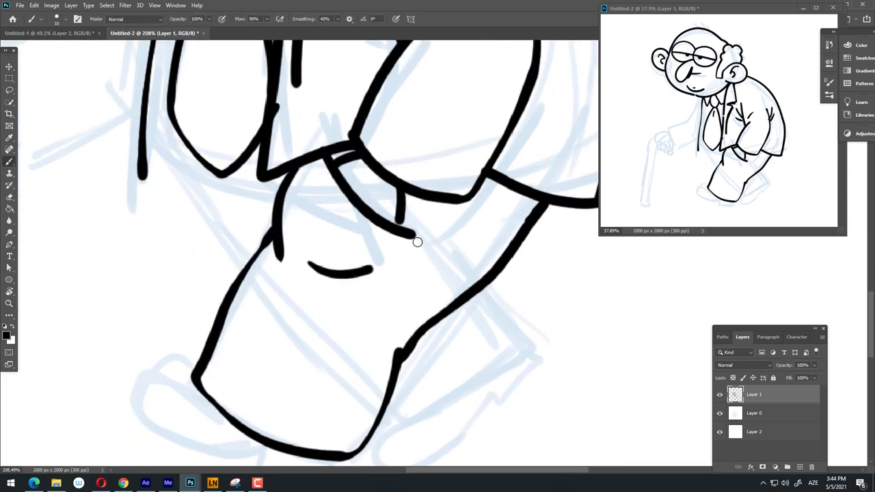
{"action": "scroll", "coordinate": [386, 276], "scroll_direction": "down", "scroll_amount": 4}
{"action": "scroll", "coordinate": [293, 289], "scroll_direction": "up", "scroll_amount": 1}
{"action": "scroll", "coordinate": [308, 286], "scroll_direction": "up", "scroll_amount": 4}
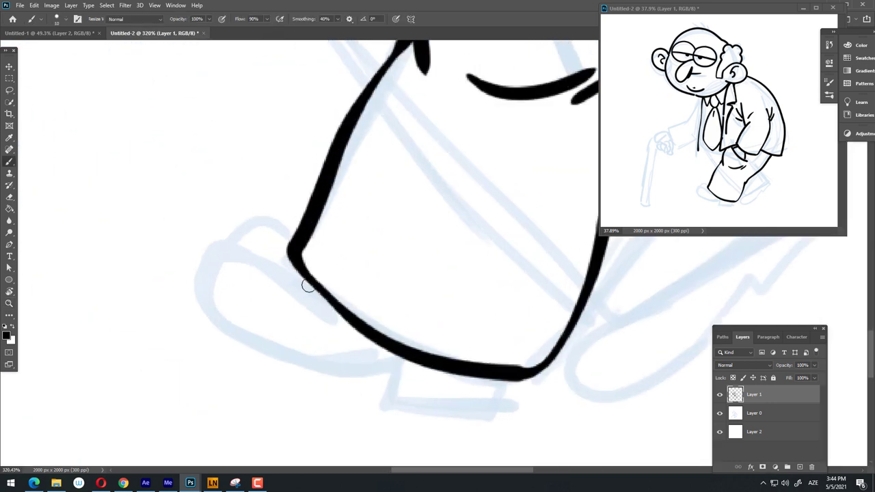
{"action": "mouse_move", "coordinate": [287, 257]}
{"action": "left_mouse_down"}
{"action": "mouse_move", "coordinate": [254, 326]}
{"action": "mouse_move", "coordinate": [342, 344]}
{"action": "mouse_move", "coordinate": [243, 297]}
{"action": "mouse_move", "coordinate": [372, 297]}
{"action": "left_mouse_up"}
Step: Ink the back trouser leg and back shoe, erasing the overlapping line above the shoe
{"action": "key", "text": "z"}
{"action": "scroll", "coordinate": [329, 322], "scroll_direction": "down", "scroll_amount": 3}
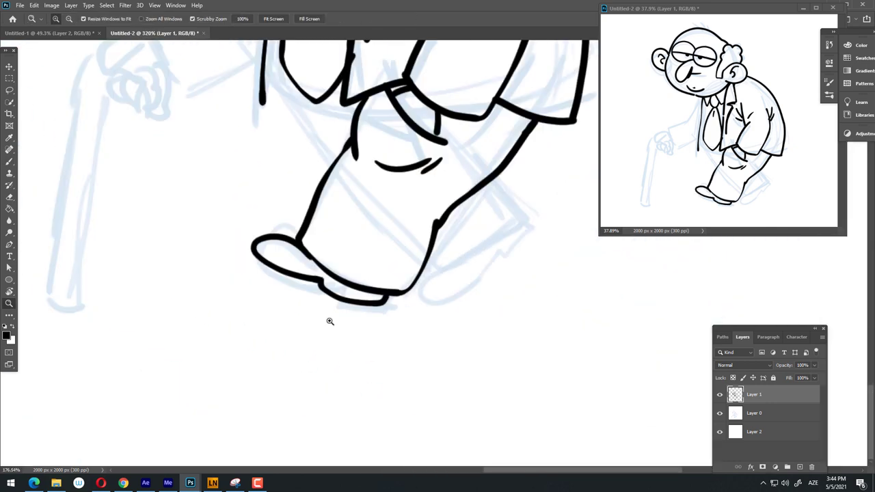
{"action": "scroll", "coordinate": [328, 293], "scroll_direction": "up", "scroll_amount": 3}
{"action": "key", "text": "b"}
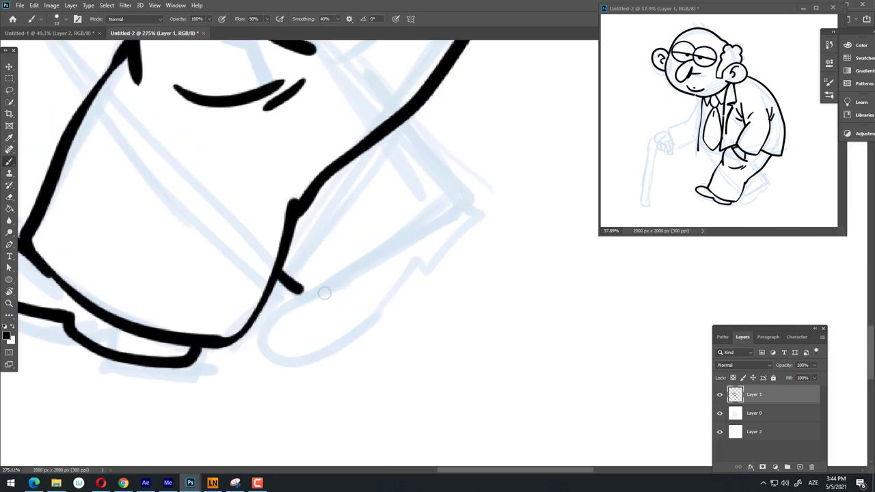
{"action": "mouse_move", "coordinate": [299, 290]}
{"action": "left_mouse_down"}
{"action": "mouse_move", "coordinate": [452, 179]}
{"action": "mouse_move", "coordinate": [400, 115]}
{"action": "left_mouse_up"}
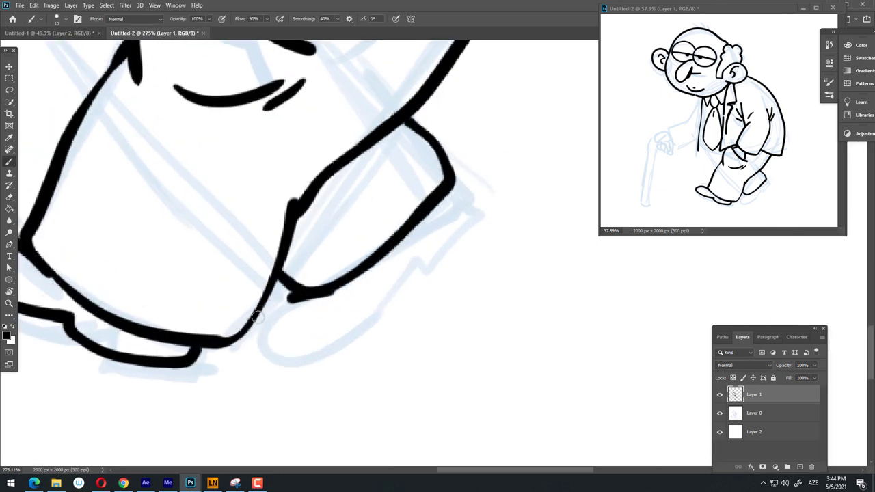
{"action": "left_click_drag", "start_coordinate": [257, 316], "coordinate": [404, 289]}
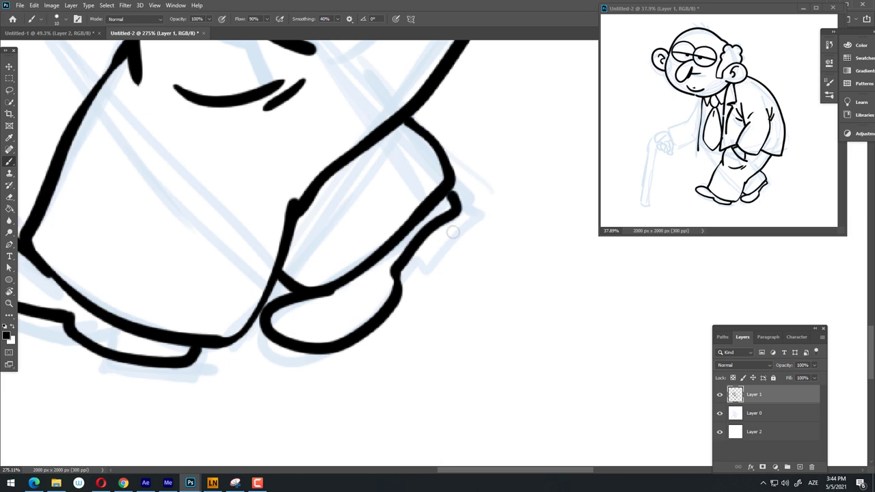
{"action": "key", "text": "e"}
{"action": "mouse_move", "coordinate": [478, 195]}
{"action": "left_mouse_down"}
{"action": "mouse_move", "coordinate": [440, 254]}
{"action": "mouse_move", "coordinate": [400, 268]}
{"action": "left_mouse_up"}
{"action": "key", "text": "b"}
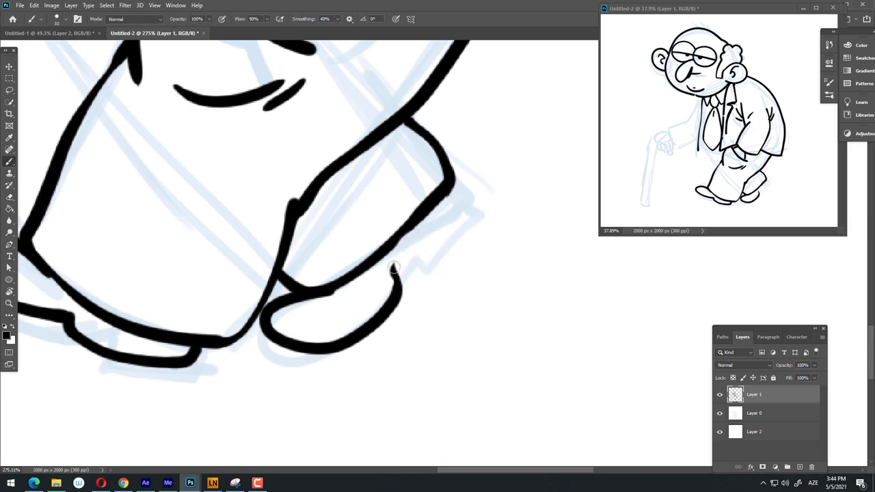
{"action": "left_click_drag", "start_coordinate": [478, 222], "coordinate": [435, 266]}
{"action": "key", "text": "z"}
{"action": "left_click_drag", "start_coordinate": [438, 308], "coordinate": [368, 308]}
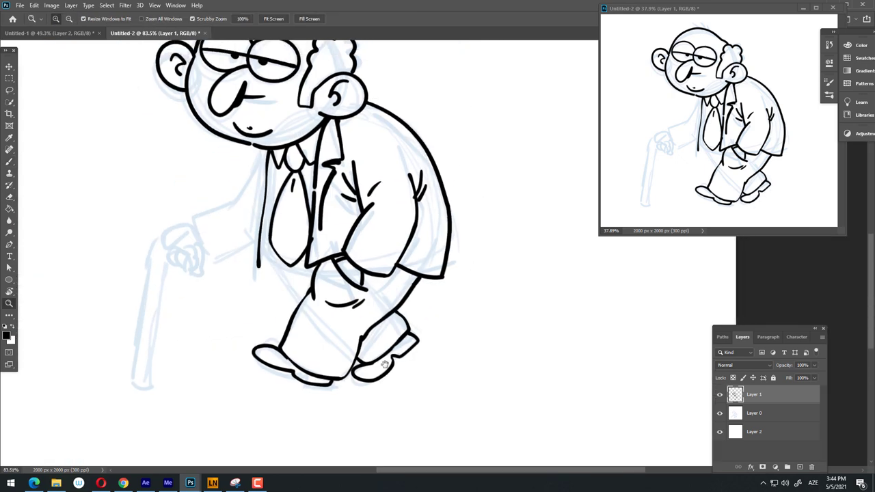
{"action": "left_click_drag", "start_coordinate": [283, 301], "coordinate": [353, 282]}
Step: Thicken the jacket's left edge, its lower-left corner and the edge beside the tie
{"action": "key", "text": "b"}
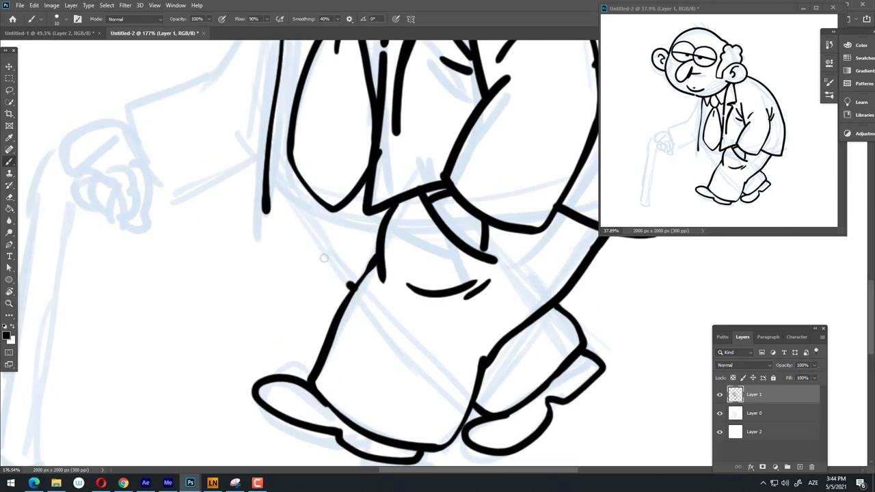
{"action": "left_click_drag", "start_coordinate": [323, 258], "coordinate": [291, 191]}
{"action": "scroll", "coordinate": [322, 361], "scroll_direction": "up", "scroll_amount": 3}
{"action": "scroll", "coordinate": [322, 358], "scroll_direction": "up", "scroll_amount": 3}
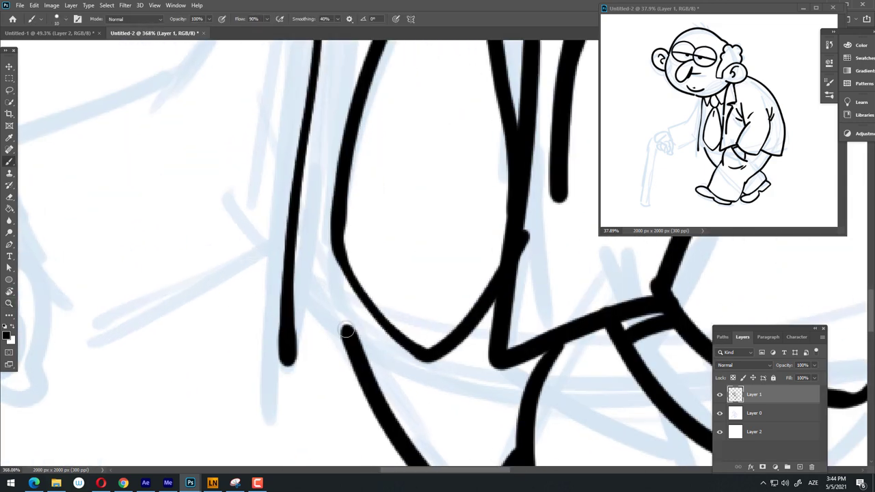
{"action": "left_click_drag", "start_coordinate": [347, 331], "coordinate": [301, 209]}
{"action": "scroll", "coordinate": [290, 347], "scroll_direction": "down", "scroll_amount": 3}
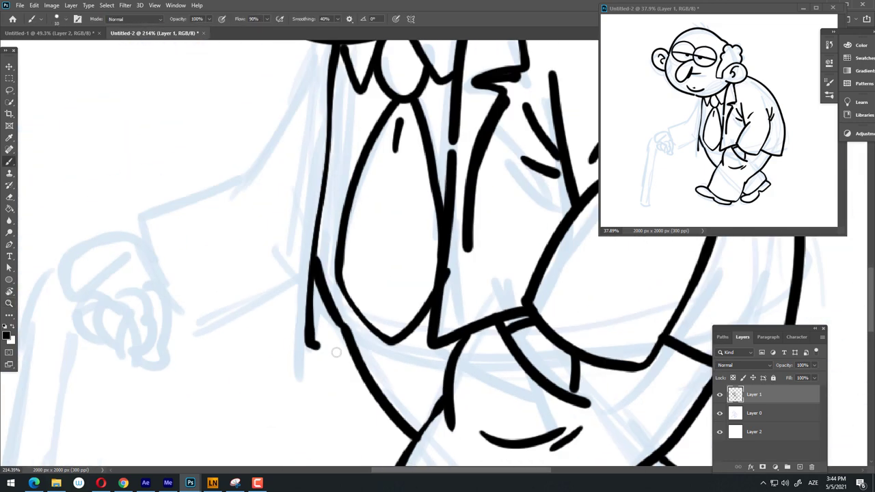
{"action": "left_click_drag", "start_coordinate": [314, 346], "coordinate": [350, 351]}
{"action": "scroll", "coordinate": [363, 276], "scroll_direction": "down", "scroll_amount": 3}
{"action": "scroll", "coordinate": [344, 118], "scroll_direction": "up", "scroll_amount": 2}
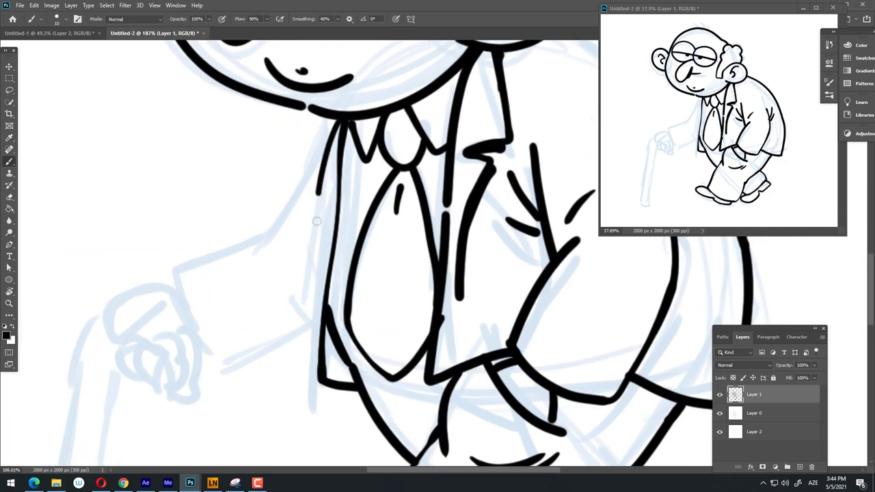
{"action": "left_click_drag", "start_coordinate": [321, 300], "coordinate": [319, 256]}
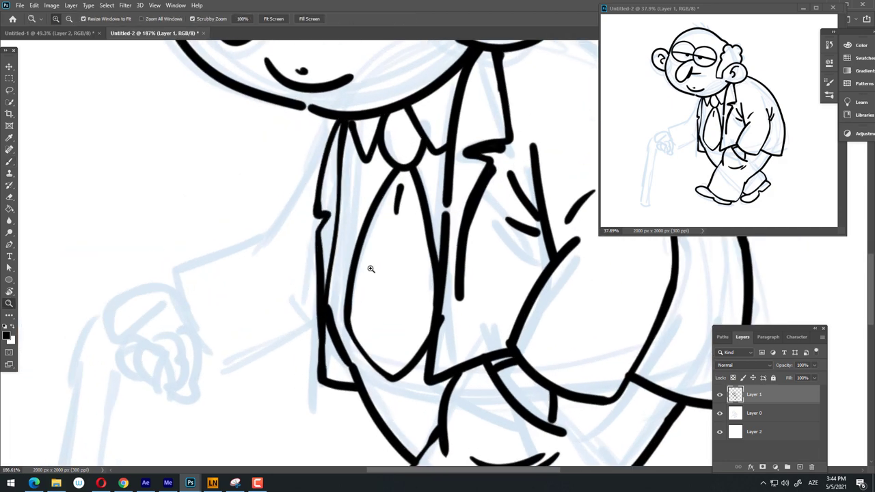
Step: Ink a thin crease line down the trousers
{"action": "scroll", "coordinate": [370, 267], "scroll_direction": "down", "scroll_amount": 3}
{"action": "scroll", "coordinate": [350, 302], "scroll_direction": "up", "scroll_amount": 3}
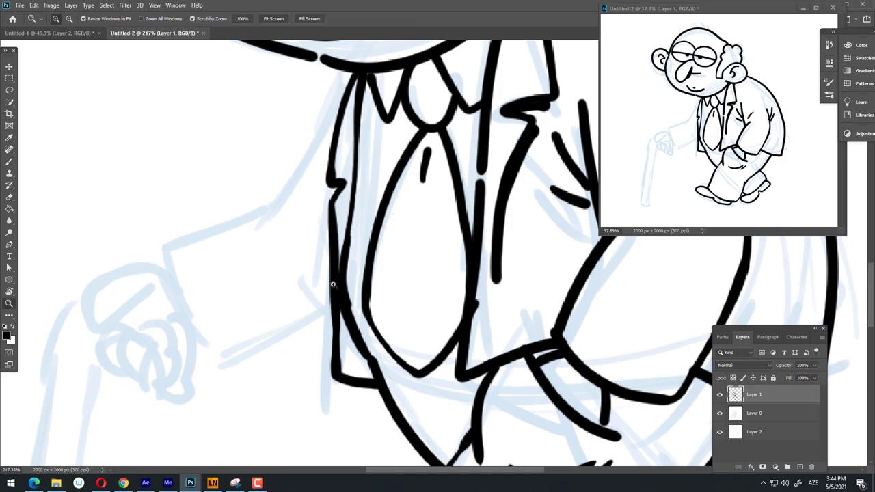
{"action": "scroll", "coordinate": [355, 207], "scroll_direction": "down", "scroll_amount": 3}
{"action": "scroll", "coordinate": [225, 275], "scroll_direction": "up", "scroll_amount": 4}
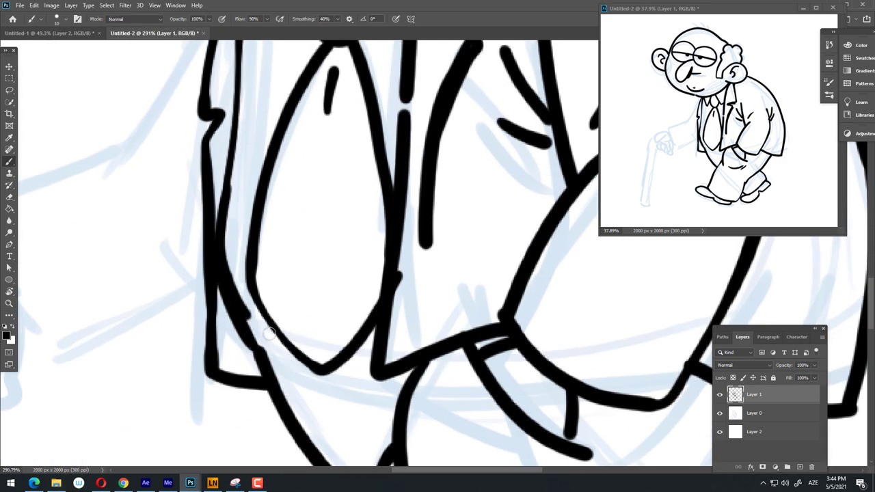
{"action": "scroll", "coordinate": [269, 333], "scroll_direction": "down", "scroll_amount": 3}
{"action": "scroll", "coordinate": [398, 333], "scroll_direction": "up", "scroll_amount": 4}
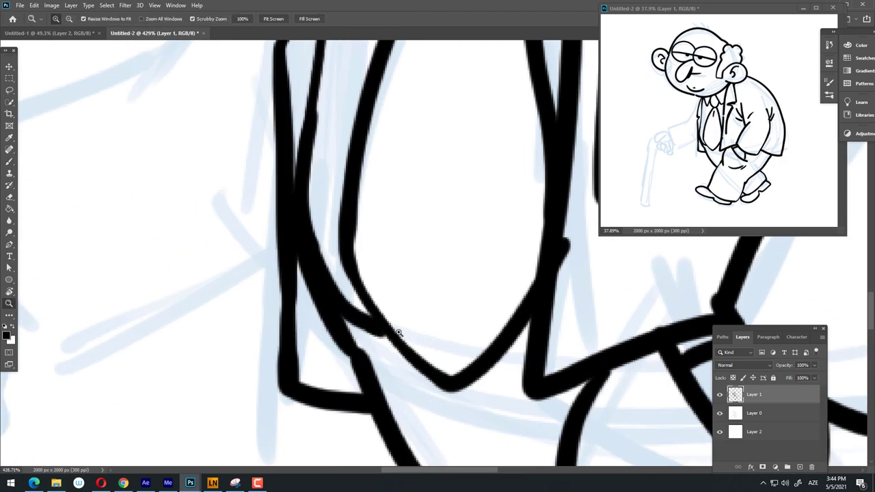
{"action": "scroll", "coordinate": [399, 333], "scroll_direction": "down", "scroll_amount": 3}
{"action": "scroll", "coordinate": [289, 293], "scroll_direction": "up", "scroll_amount": 3}
{"action": "key", "text": "b"}
{"action": "mouse_move", "coordinate": [332, 211]}
{"action": "left_mouse_down"}
{"action": "mouse_move", "coordinate": [342, 283]}
{"action": "mouse_move", "coordinate": [359, 309]}
{"action": "left_mouse_up"}
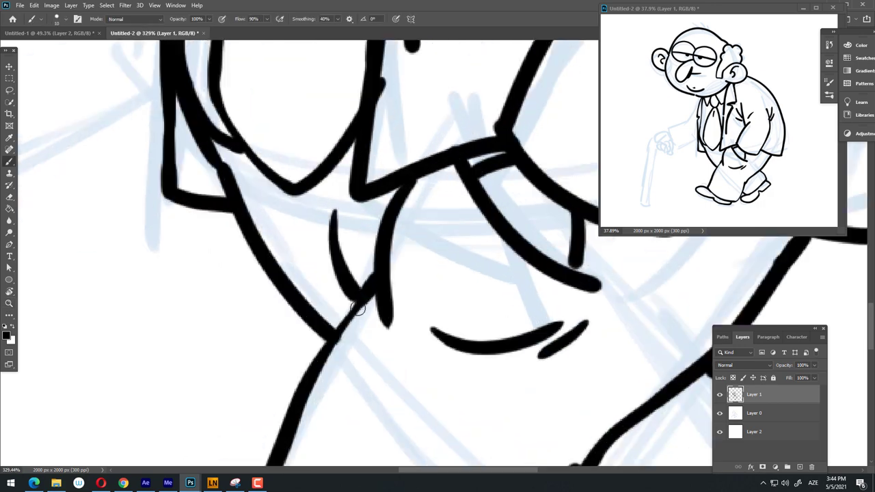
{"action": "scroll", "coordinate": [318, 276], "scroll_direction": "down", "scroll_amount": 3}
{"action": "scroll", "coordinate": [287, 287], "scroll_direction": "up", "scroll_amount": 1}
{"action": "scroll", "coordinate": [305, 301], "scroll_direction": "up", "scroll_amount": 2}
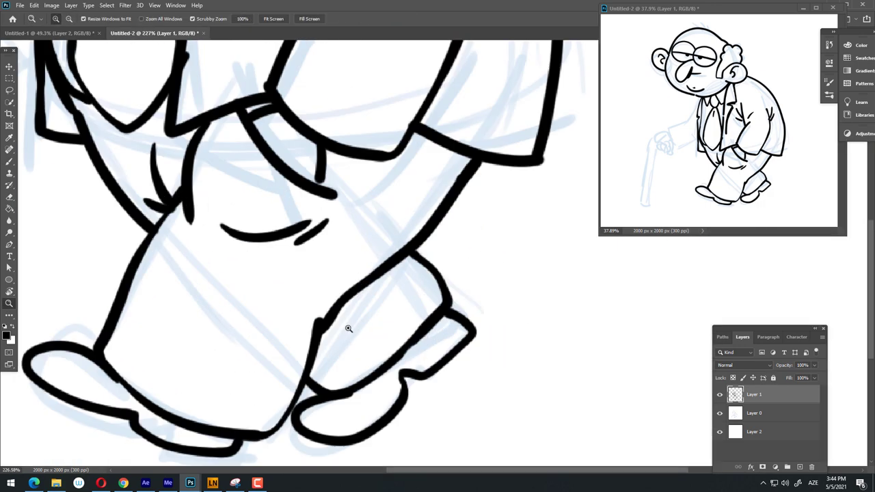
{"action": "key", "text": "z"}
{"action": "scroll", "coordinate": [259, 338], "scroll_direction": "down", "scroll_amount": 2}
{"action": "scroll", "coordinate": [218, 288], "scroll_direction": "down", "scroll_amount": 2}
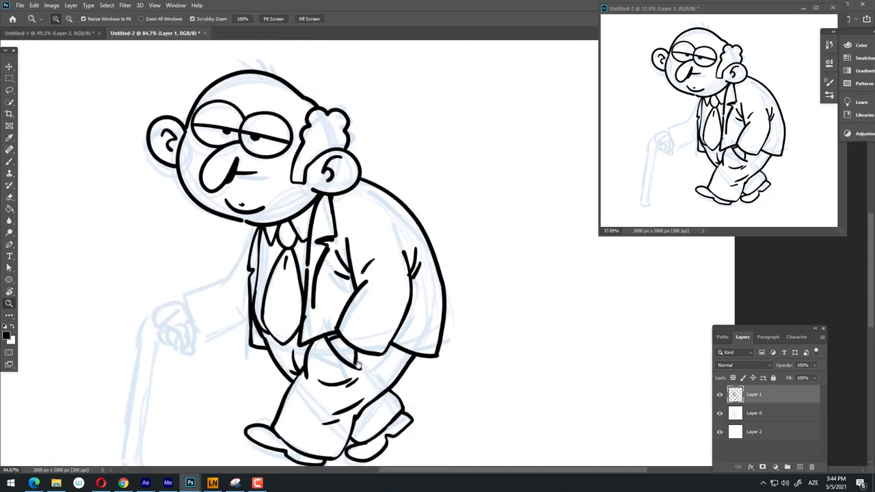
{"action": "scroll", "coordinate": [218, 288], "scroll_direction": "up", "scroll_amount": 3}
Step: Ink the hooked cane handle and the curled fingers gripping it, redoing a misplaced finger loop
{"action": "scroll", "coordinate": [227, 253], "scroll_direction": "up", "scroll_amount": 2}
{"action": "key", "text": "b"}
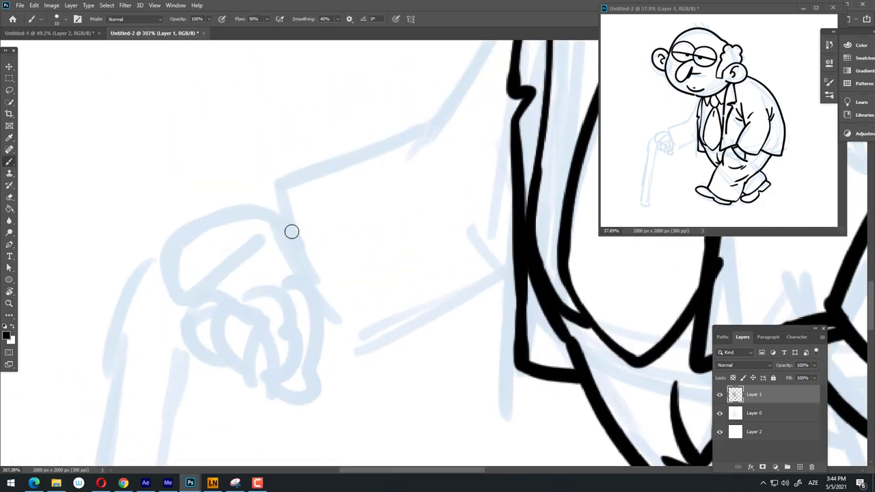
{"action": "left_click_drag", "start_coordinate": [293, 231], "coordinate": [176, 242]}
{"action": "mouse_move", "coordinate": [169, 291]}
{"action": "left_mouse_down"}
{"action": "mouse_move", "coordinate": [240, 236]}
{"action": "mouse_move", "coordinate": [245, 254]}
{"action": "left_mouse_up"}
{"action": "key", "text": "z"}
{"action": "scroll", "coordinate": [299, 273], "scroll_direction": "down", "scroll_amount": 3}
{"action": "scroll", "coordinate": [300, 221], "scroll_direction": "down", "scroll_amount": 1}
{"action": "scroll", "coordinate": [300, 221], "scroll_direction": "up", "scroll_amount": 4}
{"action": "key", "text": "b"}
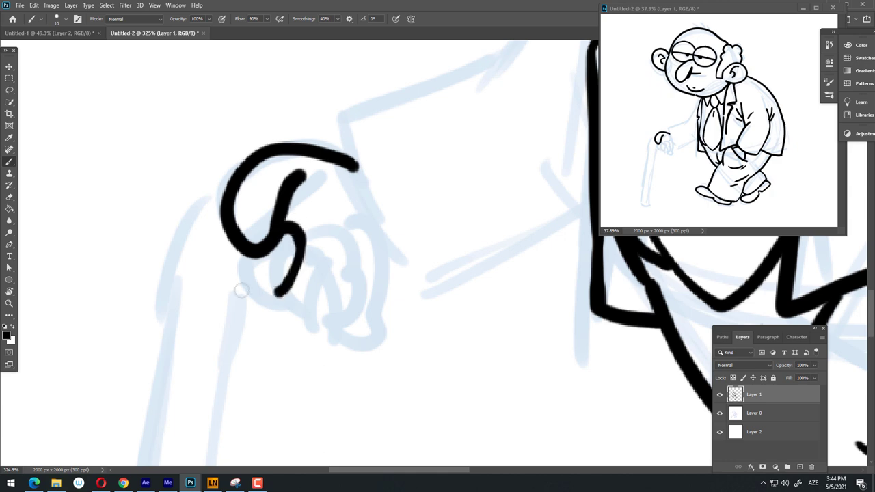
{"action": "left_click_drag", "start_coordinate": [318, 229], "coordinate": [299, 293]}
{"action": "key", "text": "ctrl+z"}
{"action": "key", "text": "ctrl+z"}
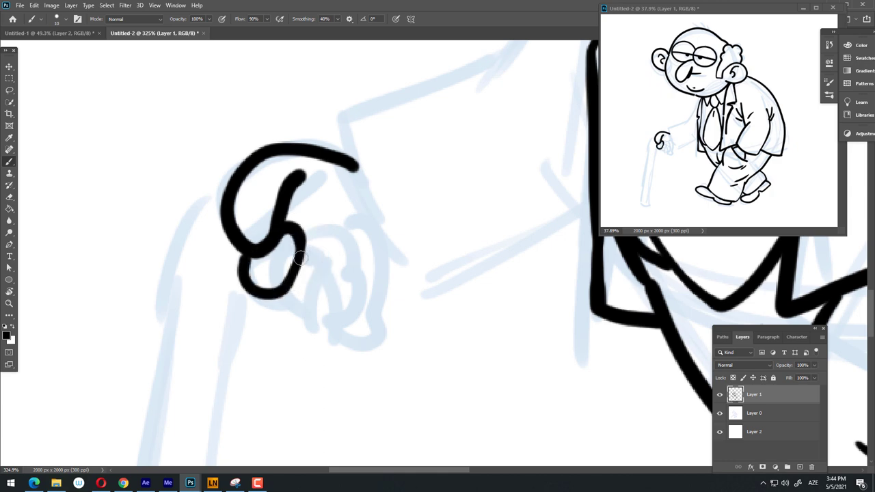
{"action": "mouse_move", "coordinate": [296, 252]}
{"action": "left_mouse_down"}
{"action": "mouse_move", "coordinate": [335, 281]}
{"action": "mouse_move", "coordinate": [330, 290]}
{"action": "mouse_move", "coordinate": [417, 275]}
{"action": "mouse_move", "coordinate": [298, 193]}
{"action": "left_mouse_up"}
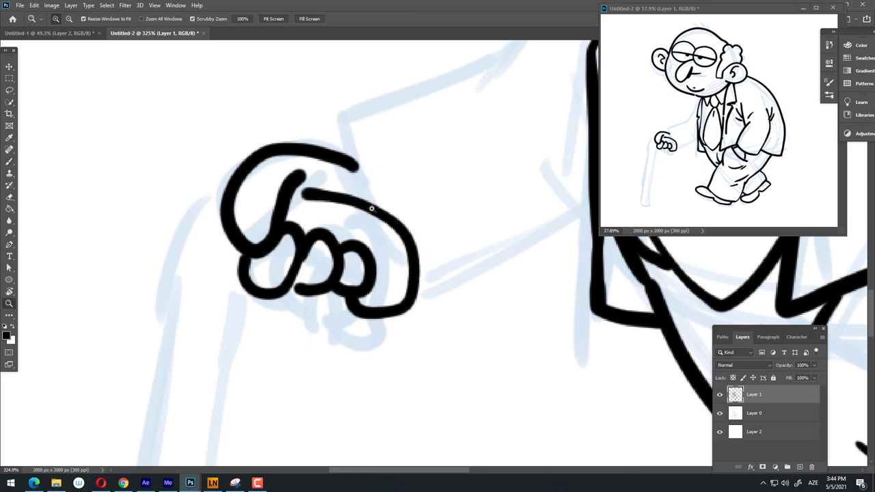
Step: Ink the cane's right and left edges down to the bottom tip
{"action": "scroll", "coordinate": [329, 205], "scroll_direction": "down", "scroll_amount": 5}
{"action": "scroll", "coordinate": [354, 205], "scroll_direction": "up", "scroll_amount": 1}
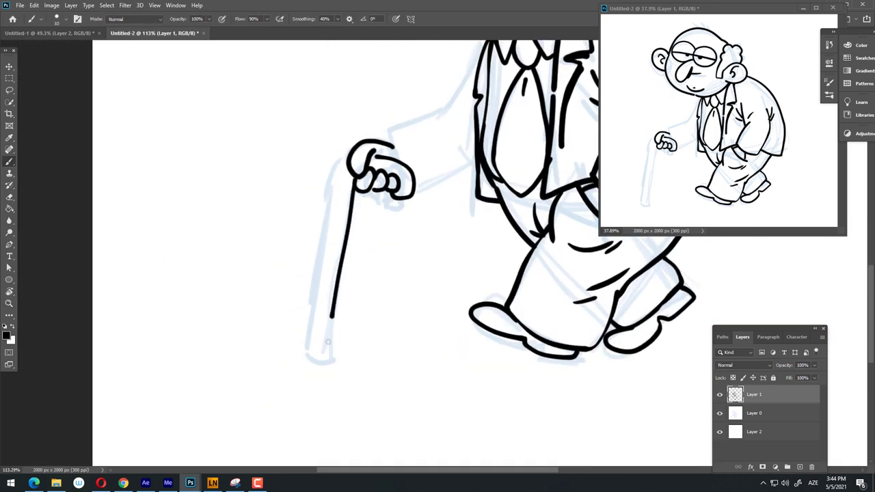
{"action": "scroll", "coordinate": [329, 345], "scroll_direction": "up", "scroll_amount": 2}
{"action": "scroll", "coordinate": [328, 345], "scroll_direction": "up", "scroll_amount": 3}
{"action": "left_click_drag", "start_coordinate": [343, 272], "coordinate": [332, 362]}
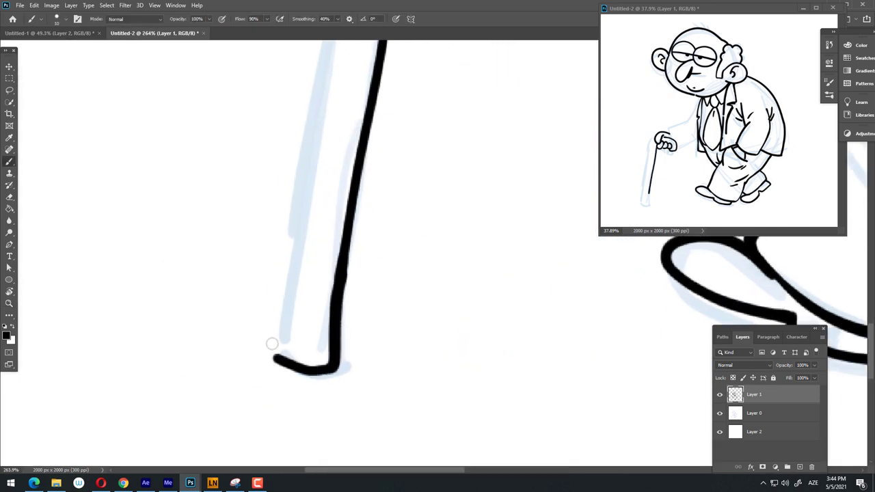
{"action": "left_click_drag", "start_coordinate": [273, 360], "coordinate": [294, 256]}
{"action": "scroll", "coordinate": [317, 333], "scroll_direction": "down", "scroll_amount": 3}
{"action": "scroll", "coordinate": [358, 299], "scroll_direction": "up", "scroll_amount": 1}
{"action": "scroll", "coordinate": [322, 346], "scroll_direction": "up", "scroll_amount": 1}
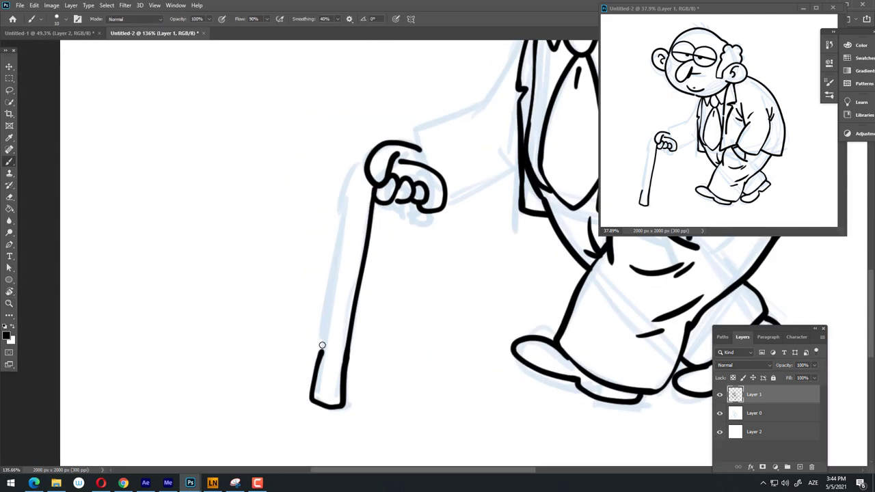
{"action": "scroll", "coordinate": [363, 168], "scroll_direction": "down", "scroll_amount": 2}
{"action": "scroll", "coordinate": [284, 317], "scroll_direction": "up", "scroll_amount": 1}
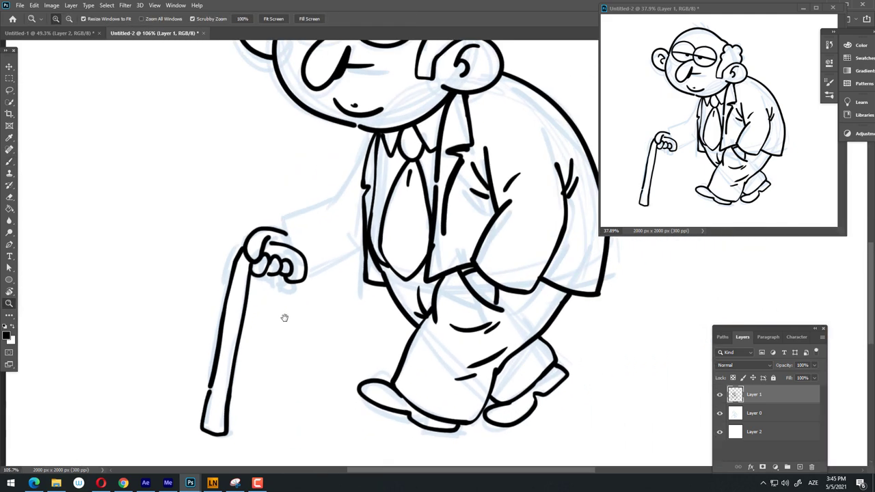
{"action": "scroll", "coordinate": [312, 240], "scroll_direction": "up", "scroll_amount": 2}
Step: Ink the top of the sleeve from the hand up to the shoulder
{"action": "scroll", "coordinate": [282, 197], "scroll_direction": "up", "scroll_amount": 2}
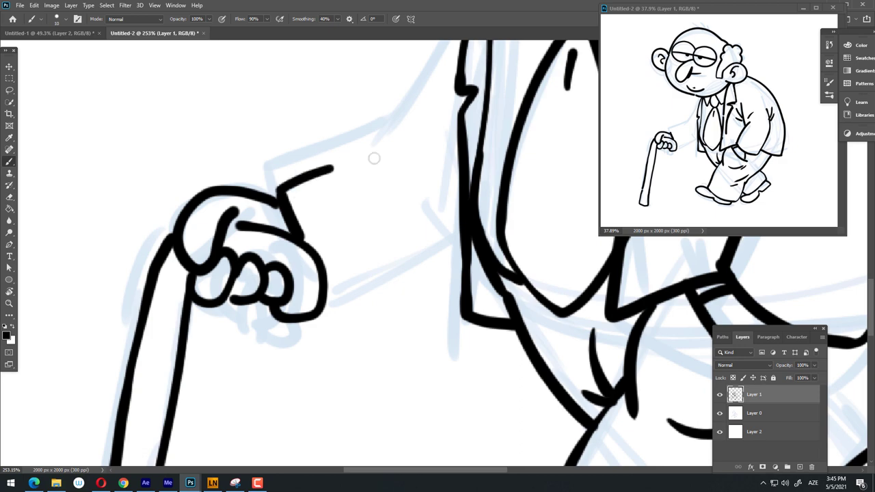
{"action": "left_click_drag", "start_coordinate": [376, 245], "coordinate": [285, 406]}
{"action": "left_click_drag", "start_coordinate": [304, 309], "coordinate": [400, 131]}
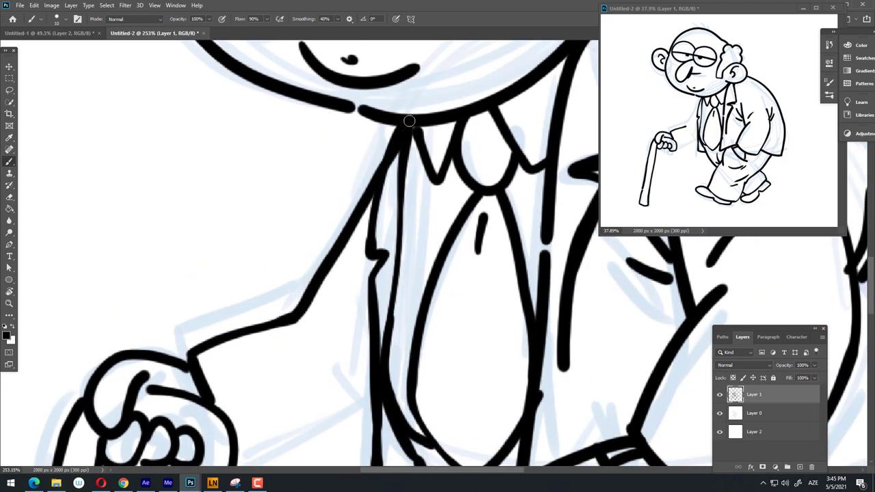
{"action": "scroll", "coordinate": [344, 312], "scroll_direction": "down", "scroll_amount": 3}
{"action": "scroll", "coordinate": [311, 317], "scroll_direction": "up", "scroll_amount": 3}
Step: Ink the sleeve's underside into the jacket, removing a stray hand-to-jacket line
{"action": "left_click_drag", "start_coordinate": [307, 329], "coordinate": [418, 289]}
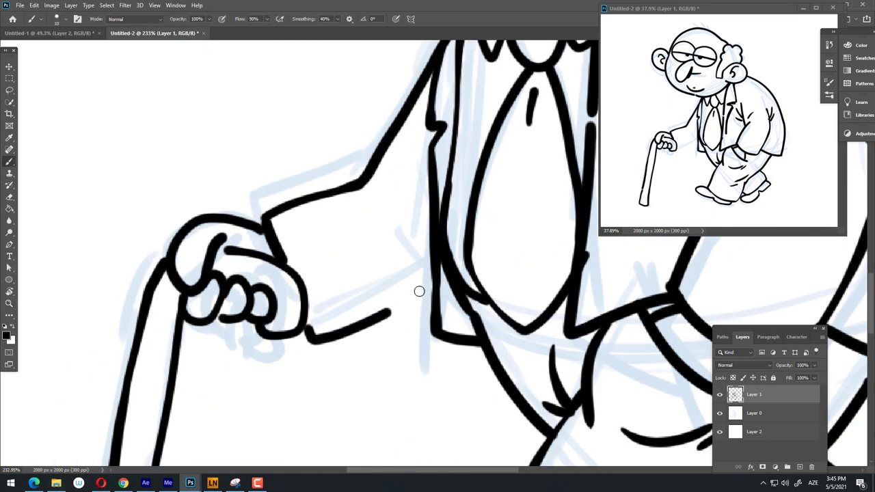
{"action": "scroll", "coordinate": [320, 337], "scroll_direction": "down", "scroll_amount": 3}
{"action": "scroll", "coordinate": [320, 336], "scroll_direction": "up", "scroll_amount": 3}
{"action": "key", "text": "ctrl+z"}
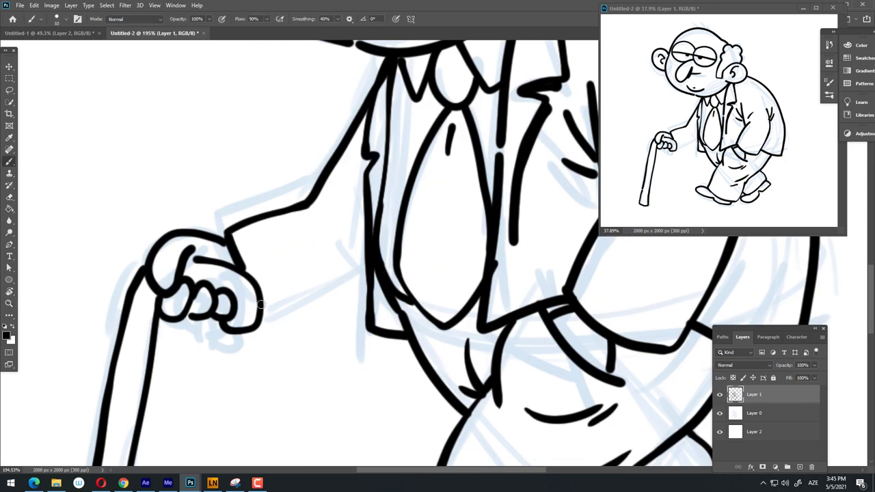
{"action": "scroll", "coordinate": [354, 239], "scroll_direction": "up", "scroll_amount": 2}
{"action": "left_click_drag", "start_coordinate": [353, 207], "coordinate": [376, 300]}
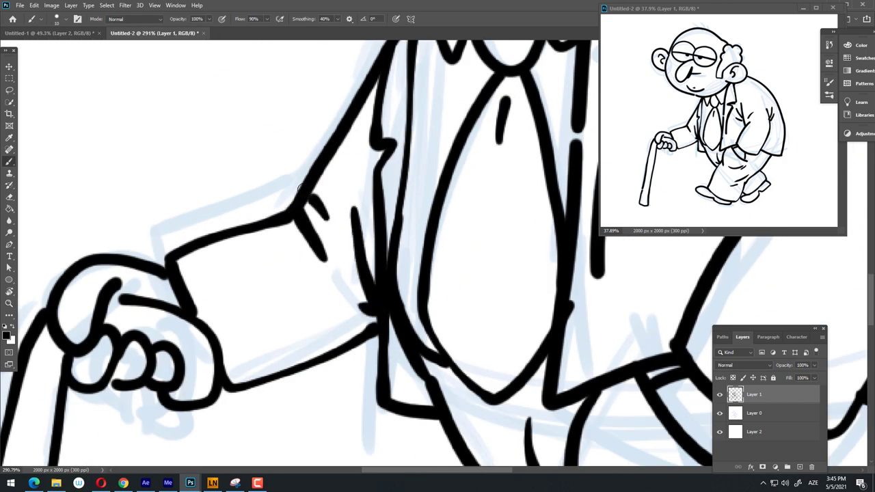
{"action": "key", "text": "z"}
{"action": "scroll", "coordinate": [338, 231], "scroll_direction": "down", "scroll_amount": 2}
{"action": "scroll", "coordinate": [337, 230], "scroll_direction": "down", "scroll_amount": 2}
{"action": "scroll", "coordinate": [294, 307], "scroll_direction": "down", "scroll_amount": 3}
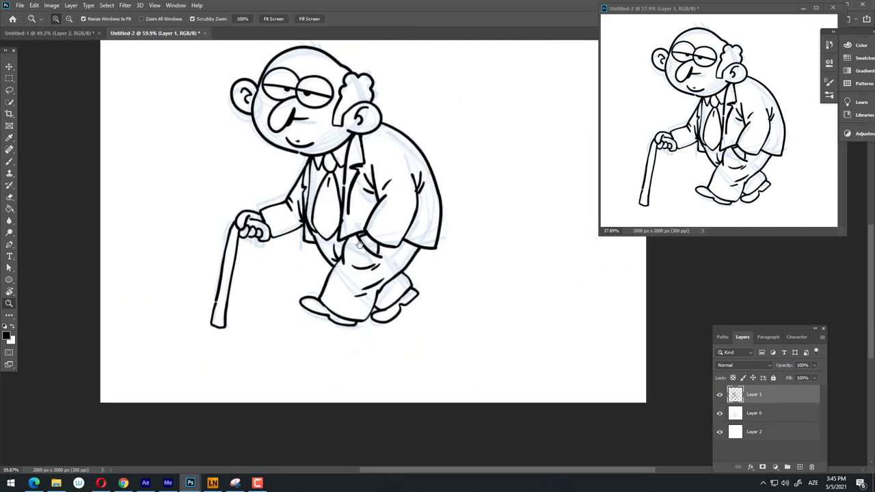
{"action": "scroll", "coordinate": [198, 295], "scroll_direction": "up", "scroll_amount": 5}
Step: Add three tremble ticks on both sides of the cane tip
{"action": "left_click_drag", "start_coordinate": [274, 294], "coordinate": [264, 312]}
{"action": "left_click_drag", "start_coordinate": [241, 380], "coordinate": [265, 309]}
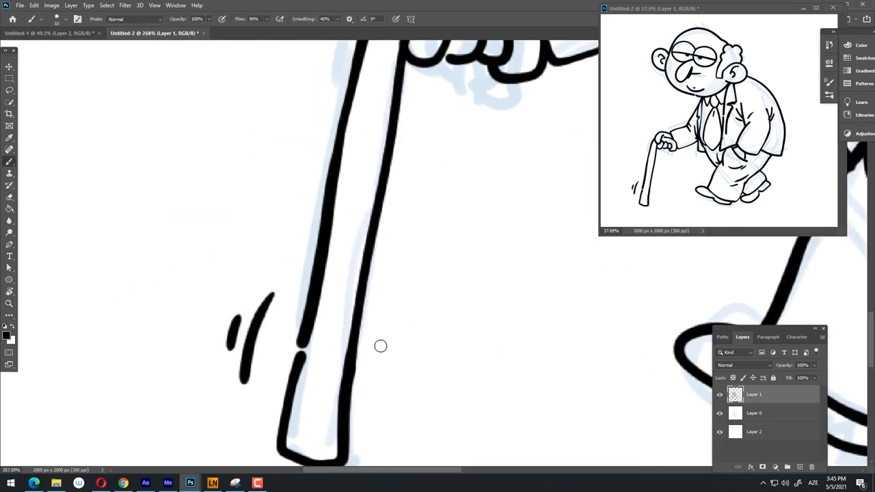
{"action": "left_click_drag", "start_coordinate": [392, 319], "coordinate": [389, 388]}
{"action": "key", "text": "e"}
{"action": "scroll", "coordinate": [502, 289], "scroll_direction": "down", "scroll_amount": 3}
{"action": "scroll", "coordinate": [303, 338], "scroll_direction": "down", "scroll_amount": 2}
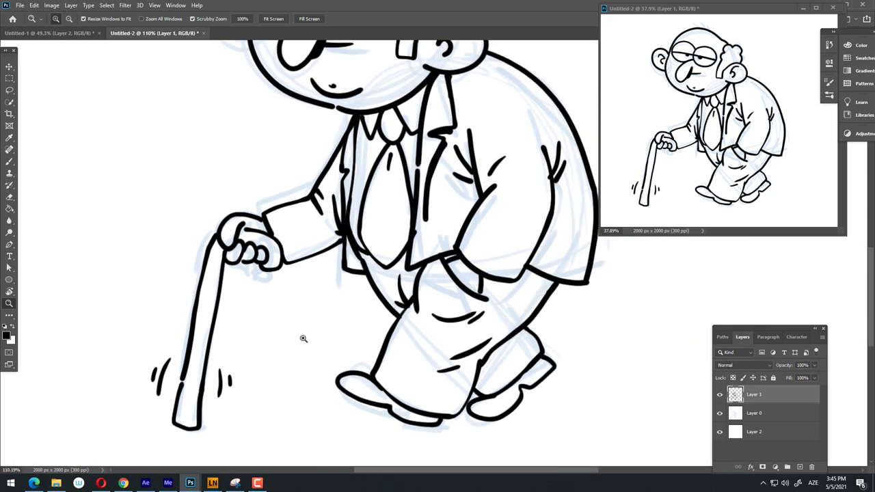
{"action": "scroll", "coordinate": [328, 323], "scroll_direction": "down", "scroll_amount": 2}
Step: Add a shake line beside the old man's back
{"action": "key", "text": "b"}
{"action": "scroll", "coordinate": [225, 393], "scroll_direction": "up", "scroll_amount": 3}
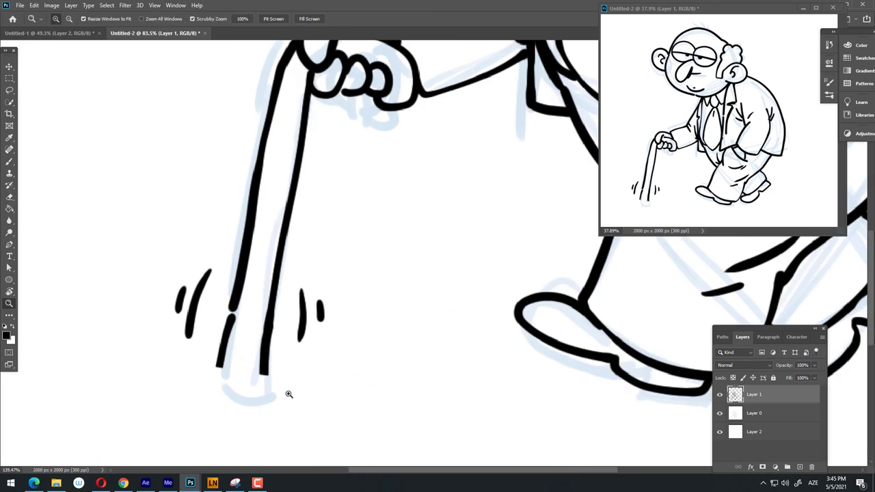
{"action": "scroll", "coordinate": [219, 359], "scroll_direction": "up", "scroll_amount": 2}
{"action": "scroll", "coordinate": [273, 369], "scroll_direction": "down", "scroll_amount": 3}
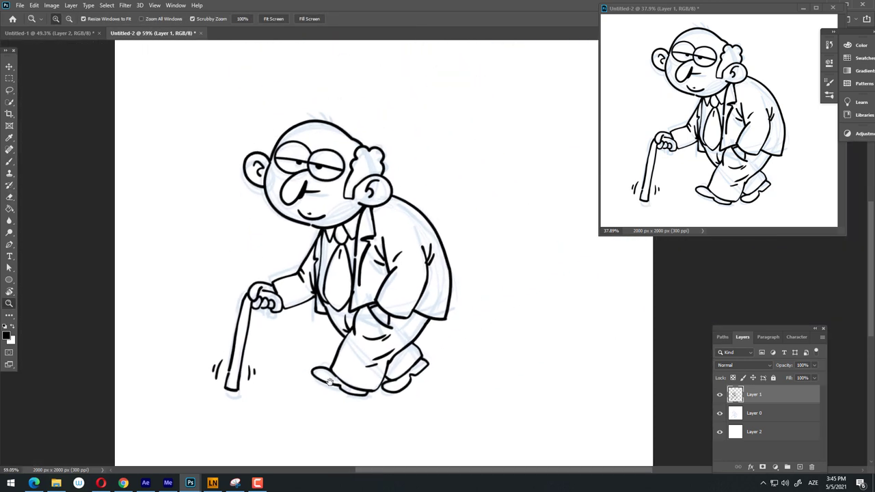
{"action": "scroll", "coordinate": [467, 298], "scroll_direction": "up", "scroll_amount": 3}
{"action": "scroll", "coordinate": [468, 298], "scroll_direction": "down", "scroll_amount": 4}
{"action": "scroll", "coordinate": [348, 308], "scroll_direction": "up", "scroll_amount": 1}
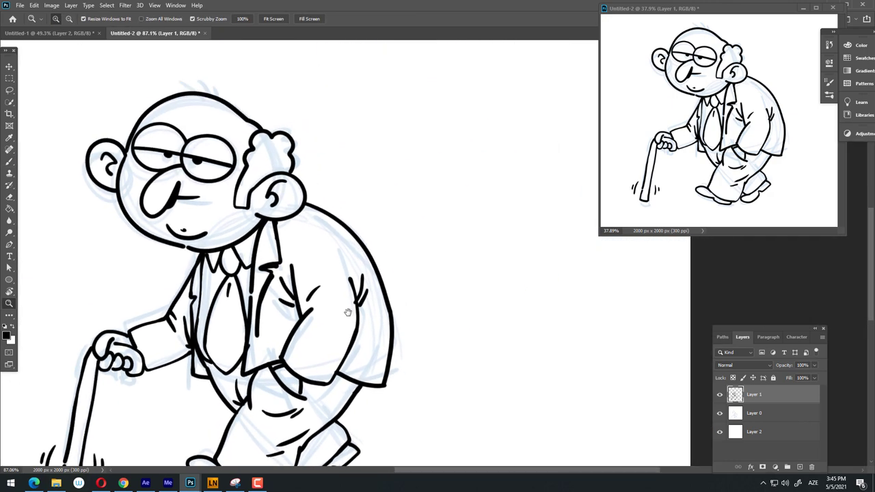
{"action": "scroll", "coordinate": [344, 222], "scroll_direction": "up", "scroll_amount": 1}
{"action": "scroll", "coordinate": [363, 256], "scroll_direction": "up", "scroll_amount": 4}
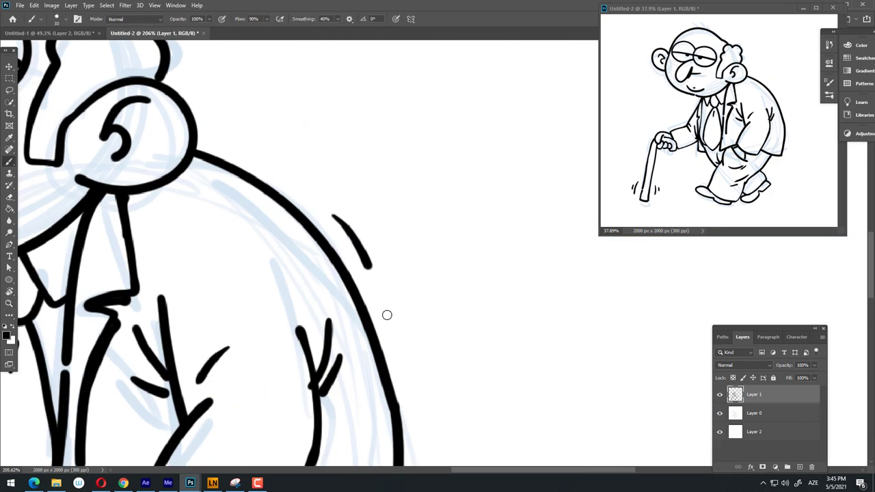
{"action": "left_click_drag", "start_coordinate": [392, 244], "coordinate": [405, 281]}
{"action": "scroll", "coordinate": [405, 280], "scroll_direction": "down", "scroll_amount": 3}
{"action": "scroll", "coordinate": [405, 281], "scroll_direction": "down", "scroll_amount": 1}
{"action": "scroll", "coordinate": [241, 268], "scroll_direction": "up", "scroll_amount": 4}
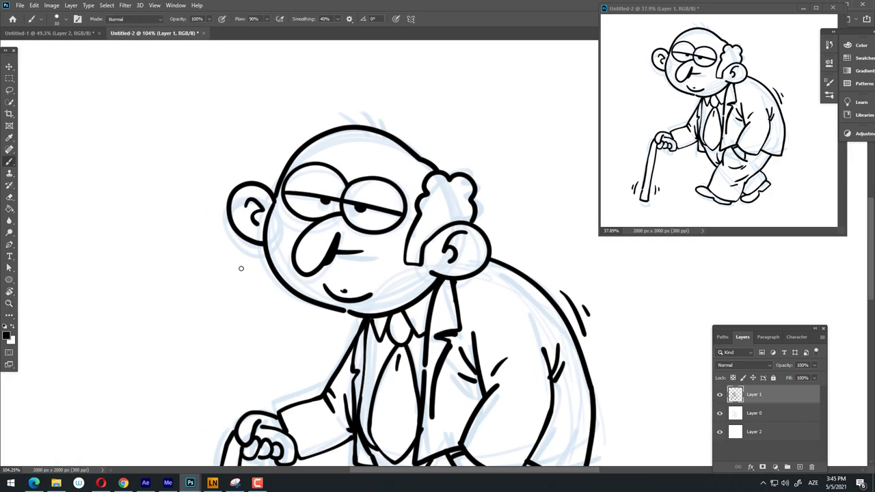
{"action": "scroll", "coordinate": [287, 298], "scroll_direction": "down", "scroll_amount": 2}
Step: Ink two hair tufts on top of the head, discarding a stray strand and eyebrow attempt
{"action": "scroll", "coordinate": [294, 205], "scroll_direction": "up", "scroll_amount": 1}
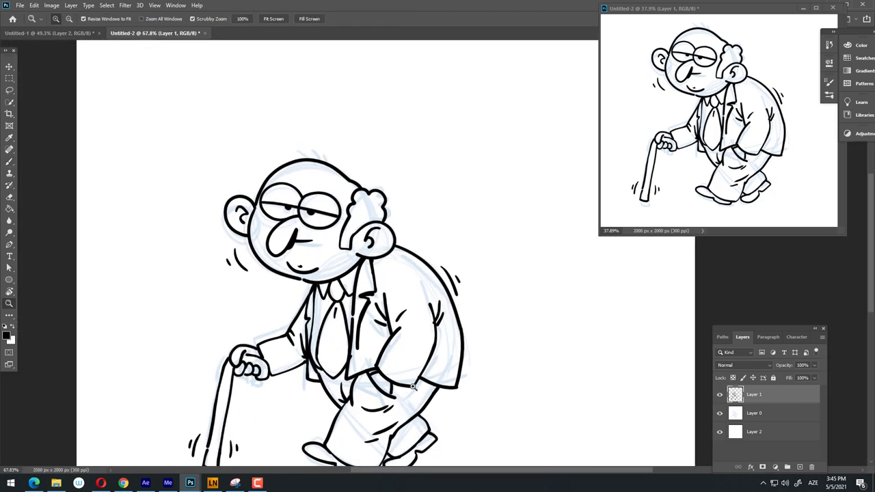
{"action": "scroll", "coordinate": [298, 137], "scroll_direction": "up", "scroll_amount": 3}
{"action": "scroll", "coordinate": [298, 111], "scroll_direction": "up", "scroll_amount": 1}
{"action": "left_click_drag", "start_coordinate": [298, 111], "coordinate": [357, 162]}
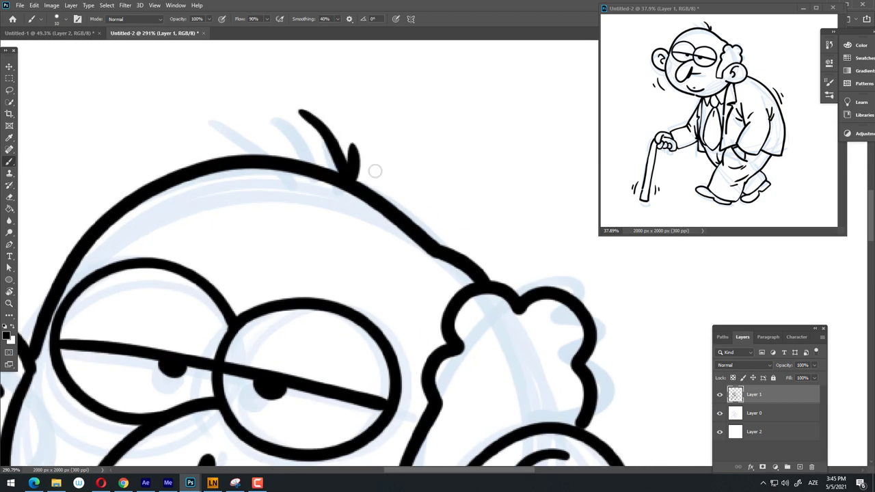
{"action": "key", "text": "ctrl+z"}
{"action": "left_click_drag", "start_coordinate": [333, 128], "coordinate": [357, 180]}
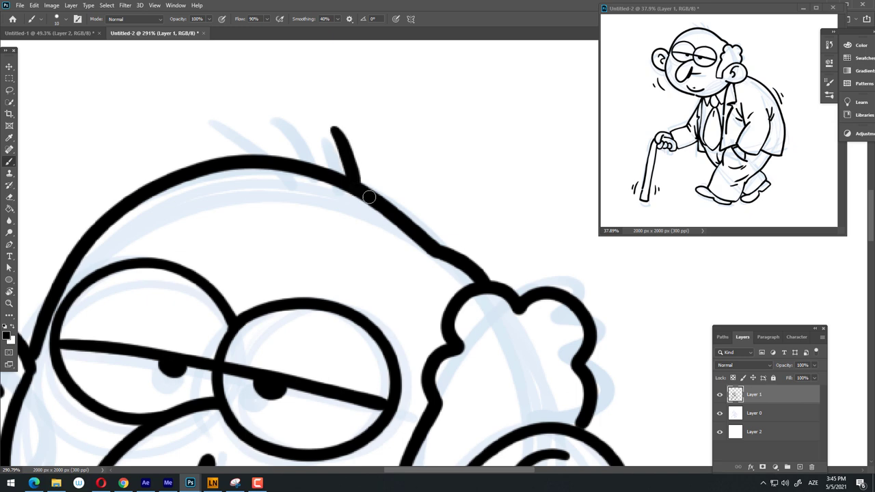
{"action": "left_click_drag", "start_coordinate": [378, 145], "coordinate": [384, 178]}
{"action": "scroll", "coordinate": [422, 166], "scroll_direction": "down", "scroll_amount": 5}
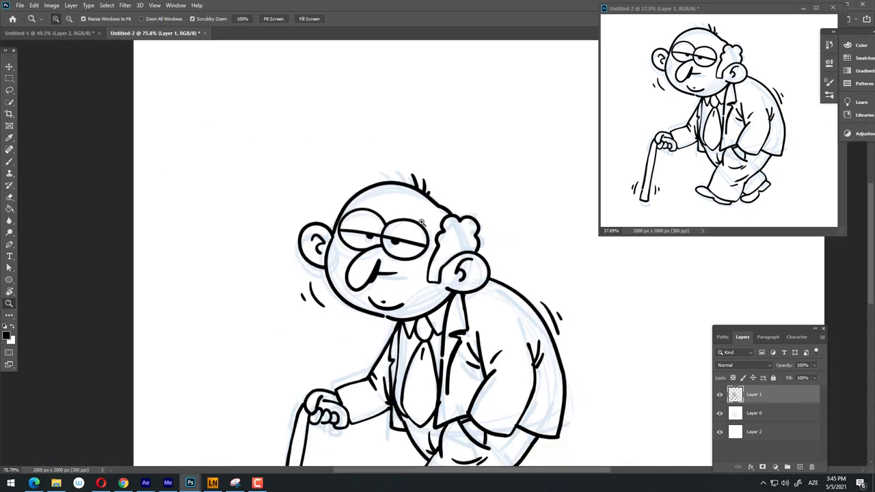
{"action": "scroll", "coordinate": [305, 229], "scroll_direction": "up", "scroll_amount": 4}
{"action": "mouse_move", "coordinate": [216, 187]}
{"action": "left_mouse_down"}
{"action": "mouse_move", "coordinate": [322, 201]}
{"action": "mouse_move", "coordinate": [221, 177]}
{"action": "mouse_move", "coordinate": [313, 203]}
{"action": "mouse_move", "coordinate": [229, 202]}
{"action": "mouse_move", "coordinate": [308, 204]}
{"action": "mouse_move", "coordinate": [306, 182]}
{"action": "left_mouse_up"}
{"action": "key", "text": "ctrl+z"}
{"action": "key", "text": "ctrl+z"}
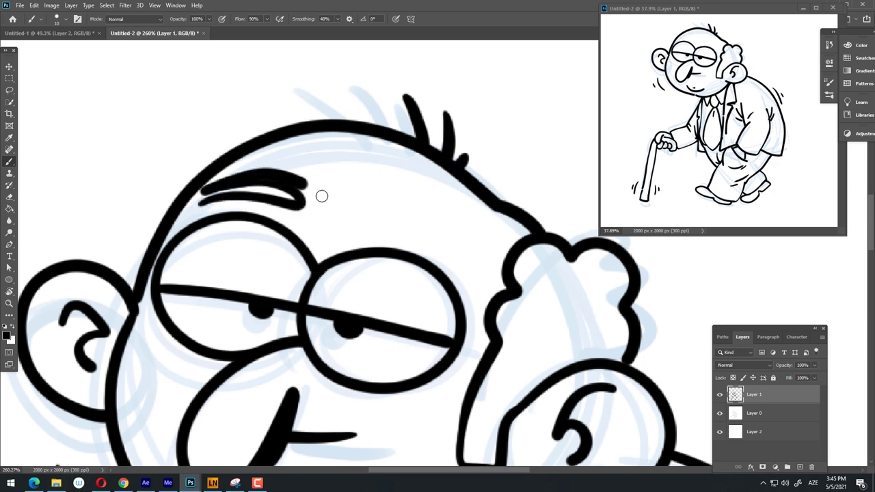
Step: Add a stroke by the head outline and two forehead marks, removing stray hatching beside the jacket
{"action": "mouse_move", "coordinate": [387, 201]}
{"action": "left_mouse_down"}
{"action": "mouse_move", "coordinate": [353, 224]}
{"action": "mouse_move", "coordinate": [312, 224]}
{"action": "mouse_move", "coordinate": [351, 205]}
{"action": "mouse_move", "coordinate": [295, 335]}
{"action": "left_mouse_up"}
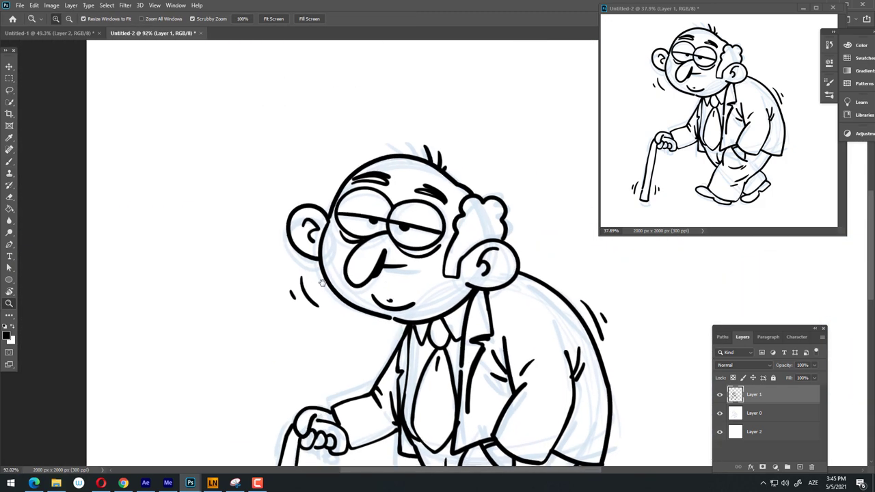
{"action": "left_click", "coordinate": [295, 334]}
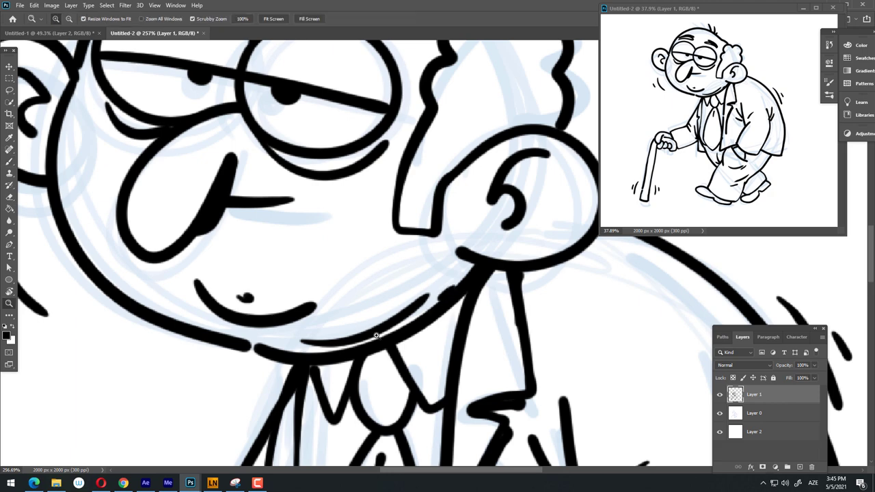
{"action": "mouse_move", "coordinate": [456, 287]}
{"action": "left_mouse_down"}
{"action": "mouse_move", "coordinate": [325, 313]}
{"action": "mouse_move", "coordinate": [383, 308]}
{"action": "left_mouse_up"}
{"action": "key", "text": "b"}
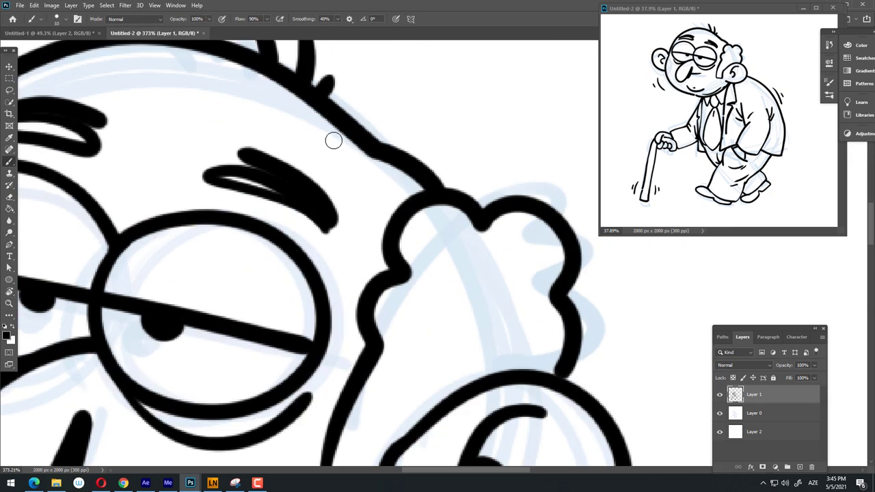
{"action": "mouse_move", "coordinate": [336, 136]}
{"action": "left_mouse_down"}
{"action": "mouse_move", "coordinate": [342, 161]}
{"action": "mouse_move", "coordinate": [361, 167]}
{"action": "mouse_move", "coordinate": [287, 137]}
{"action": "left_mouse_up"}
{"action": "left_click", "coordinate": [264, 124]}
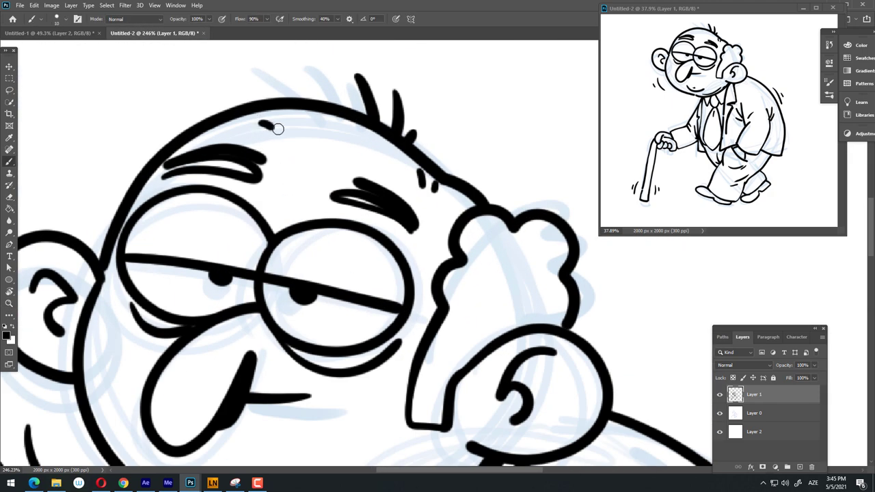
{"action": "left_click", "coordinate": [279, 121]}
{"action": "mouse_move", "coordinate": [338, 123]}
{"action": "left_mouse_down"}
{"action": "mouse_move", "coordinate": [266, 266]}
{"action": "mouse_move", "coordinate": [391, 234]}
{"action": "left_mouse_up"}
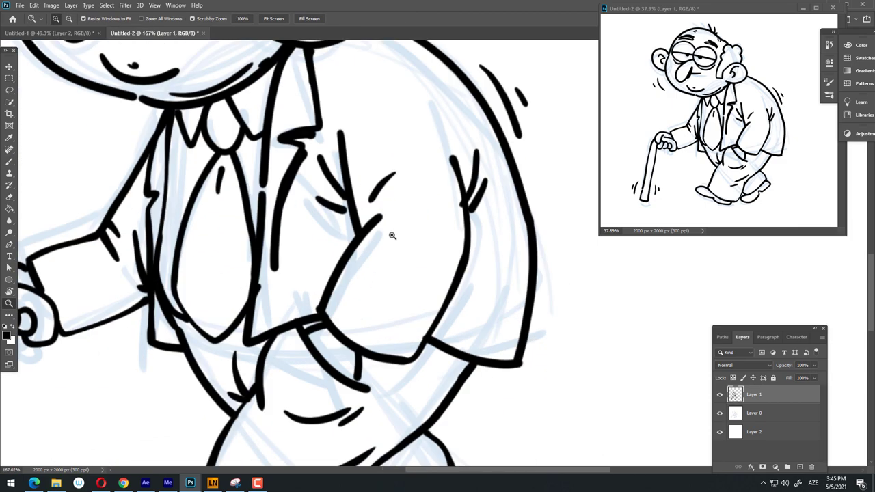
{"action": "key", "text": "ctrl+z"}
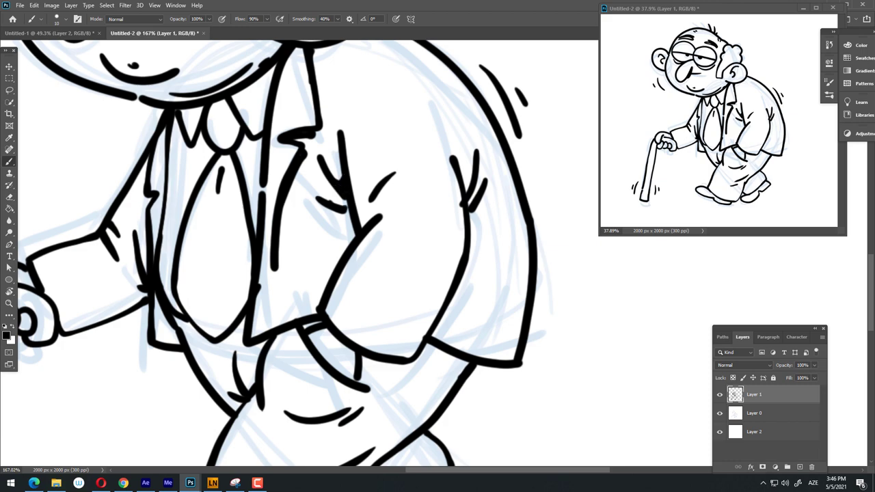
{"action": "left_click_drag", "start_coordinate": [358, 250], "coordinate": [478, 293]}
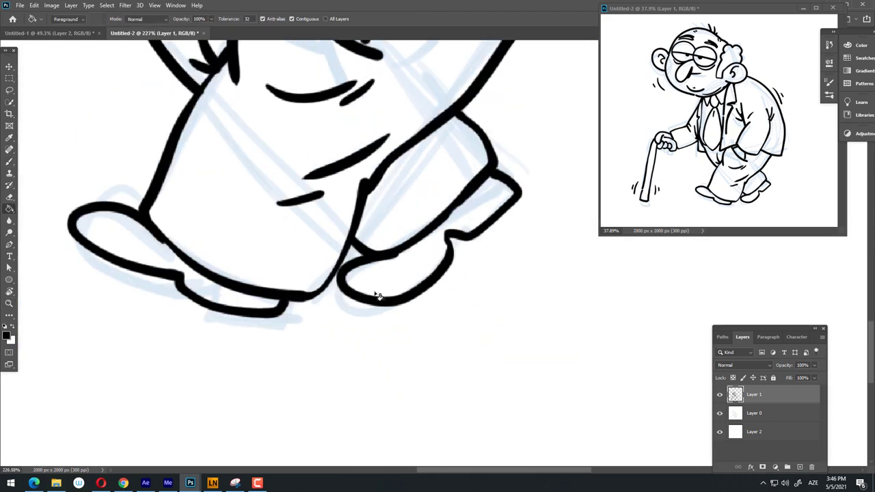
Step: Fill the back shoe solid black and give its toe a white highlight
{"action": "left_click", "coordinate": [420, 280]}
{"action": "key", "text": "b"}
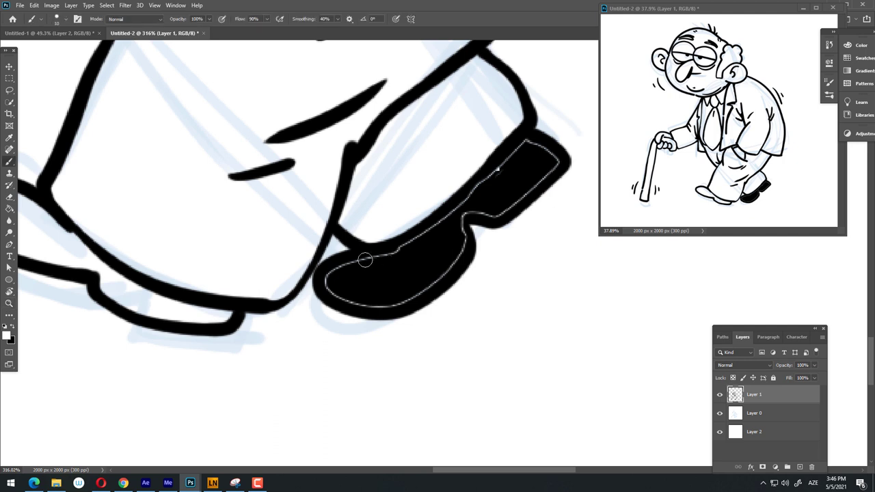
{"action": "left_click_drag", "start_coordinate": [321, 274], "coordinate": [390, 272]}
{"action": "key", "text": "ctrl+z"}
{"action": "left_click_drag", "start_coordinate": [327, 275], "coordinate": [335, 274]}
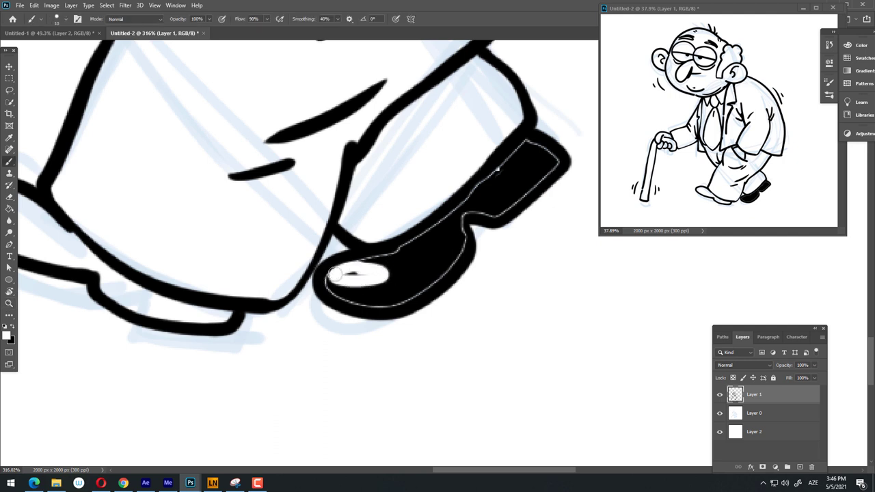
{"action": "mouse_move", "coordinate": [387, 256]}
{"action": "left_mouse_down"}
{"action": "mouse_move", "coordinate": [520, 148]}
{"action": "mouse_move", "coordinate": [465, 214]}
{"action": "left_mouse_up"}
{"action": "left_click_drag", "start_coordinate": [440, 277], "coordinate": [336, 294]}
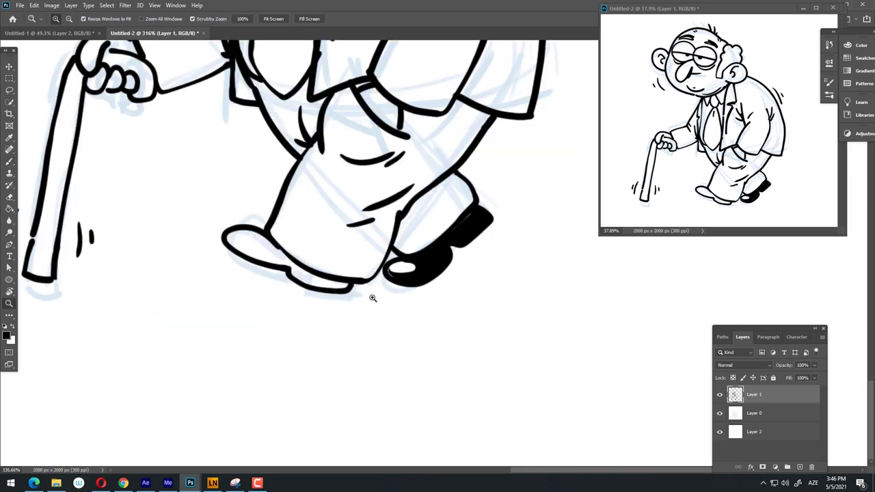
Step: Fill the front shoe black with a white toe highlight, then zoom out
{"action": "key", "text": "g"}
{"action": "scroll", "coordinate": [372, 299], "scroll_direction": "down", "scroll_amount": 5}
{"action": "scroll", "coordinate": [341, 299], "scroll_direction": "up", "scroll_amount": 3}
{"action": "left_click", "coordinate": [271, 226]}
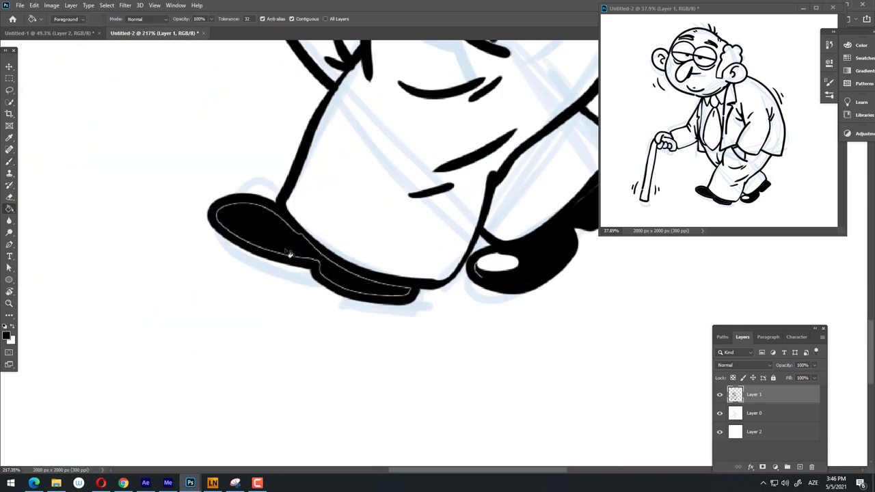
{"action": "key", "text": "b"}
{"action": "left_click_drag", "start_coordinate": [251, 211], "coordinate": [236, 210]}
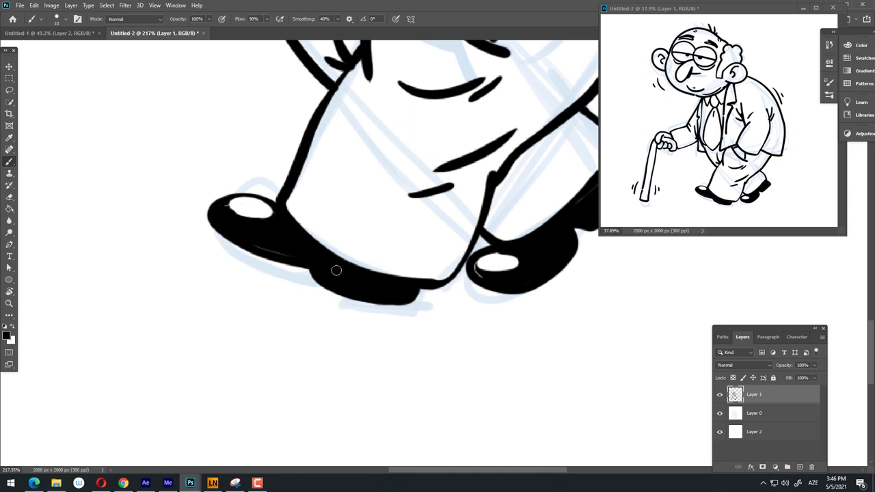
{"action": "key", "text": "z"}
{"action": "scroll", "coordinate": [336, 270], "scroll_direction": "down", "scroll_amount": 5}
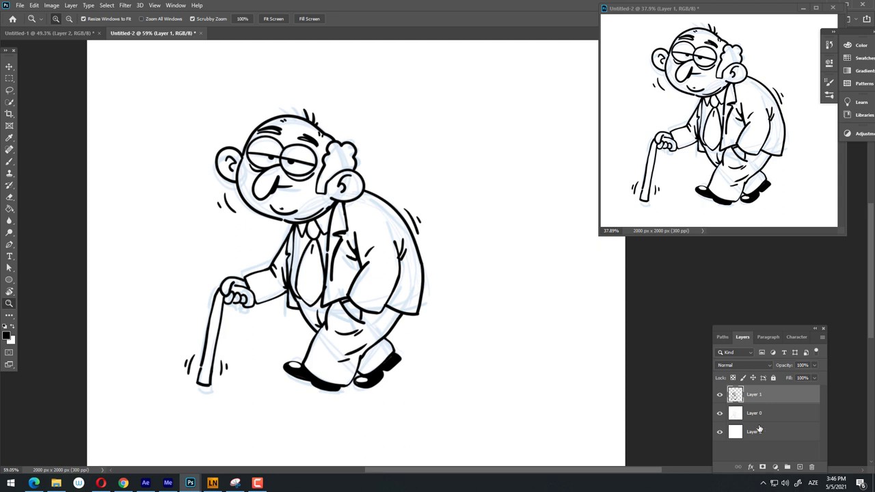
Step: Add a new layer above Layer 0, hide Layer 0, and set foreground to slate blue #51849f
{"action": "left_click", "coordinate": [762, 413]}
{"action": "left_click", "coordinate": [800, 467]}
{"action": "left_click", "coordinate": [720, 432]}
{"action": "key", "text": "b"}
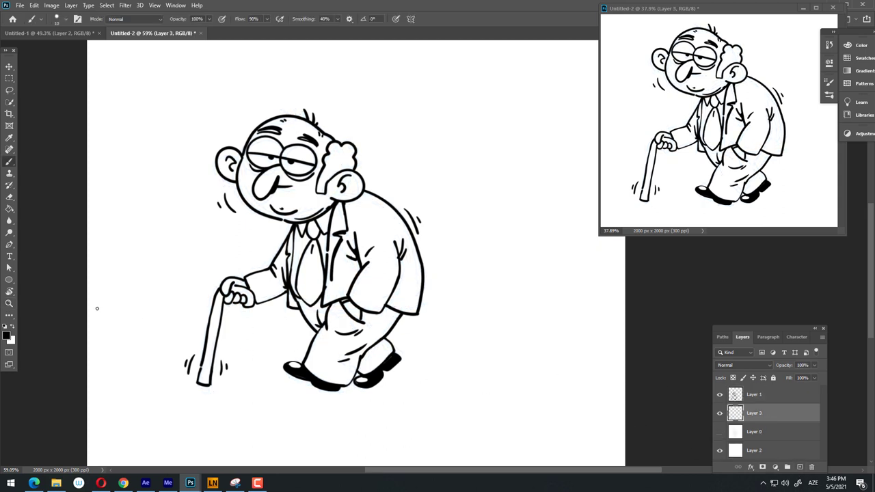
{"action": "left_click", "coordinate": [7, 335]}
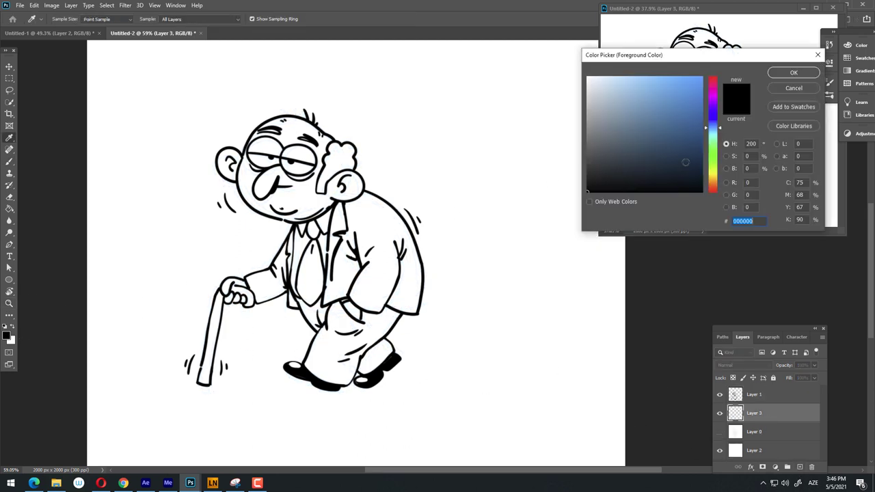
{"action": "left_click_drag", "start_coordinate": [685, 162], "coordinate": [643, 120]}
{"action": "left_click", "coordinate": [792, 73]}
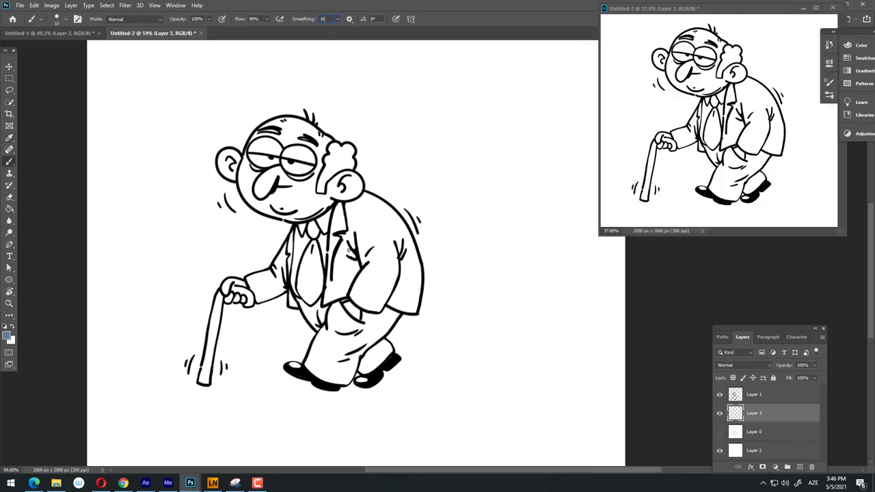
Step: Brush slate blue outlines along the lapel, hem, sleeve edge, shoulder and collar
{"action": "scroll", "coordinate": [337, 220], "scroll_direction": "up", "scroll_amount": 5}
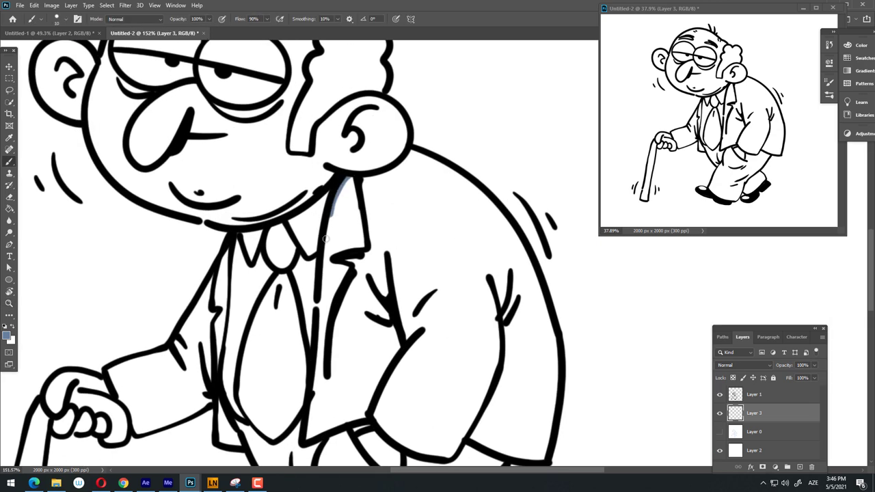
{"action": "left_click_drag", "start_coordinate": [325, 238], "coordinate": [331, 216]}
{"action": "left_click_drag", "start_coordinate": [318, 248], "coordinate": [331, 140]}
{"action": "left_click_drag", "start_coordinate": [330, 238], "coordinate": [328, 281]}
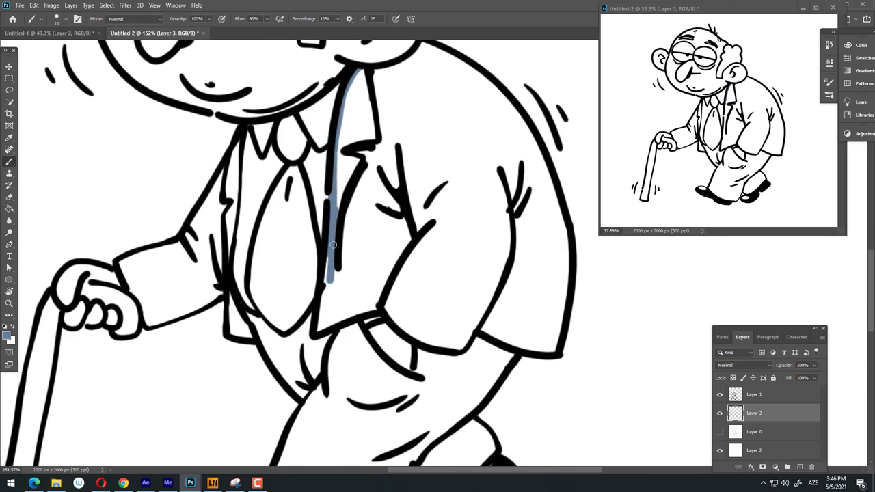
{"action": "mouse_move", "coordinate": [359, 313]}
{"action": "left_mouse_down"}
{"action": "mouse_move", "coordinate": [373, 308]}
{"action": "mouse_move", "coordinate": [438, 332]}
{"action": "mouse_move", "coordinate": [267, 308]}
{"action": "left_mouse_up"}
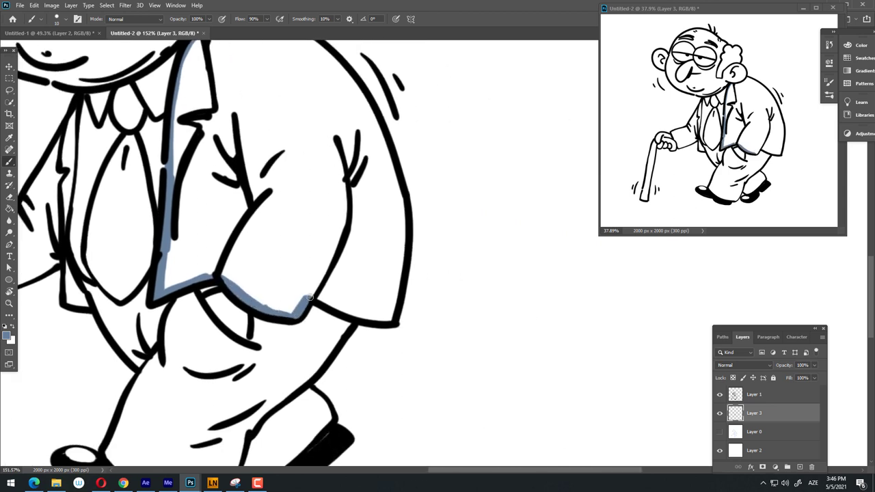
{"action": "mouse_move", "coordinate": [394, 318]}
{"action": "left_mouse_down"}
{"action": "mouse_move", "coordinate": [405, 206]}
{"action": "mouse_move", "coordinate": [414, 373]}
{"action": "left_mouse_up"}
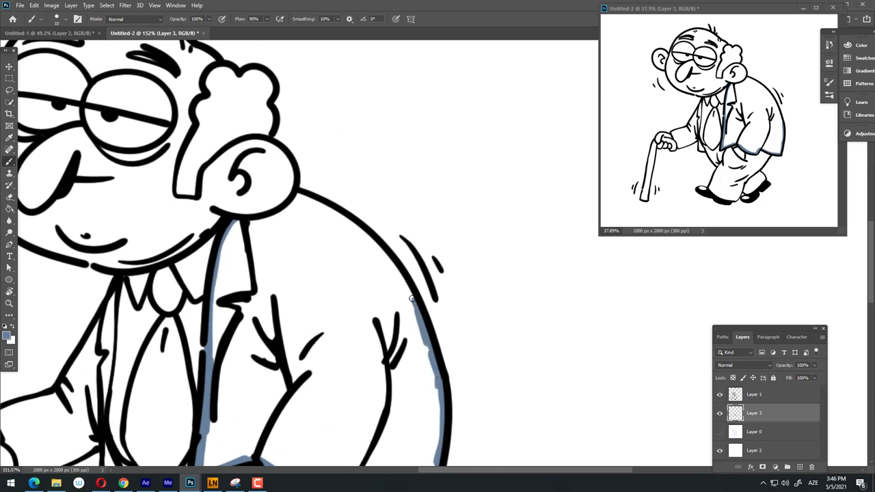
{"action": "scroll", "coordinate": [363, 235], "scroll_direction": "up", "scroll_amount": 3}
{"action": "left_click_drag", "start_coordinate": [409, 267], "coordinate": [369, 224]}
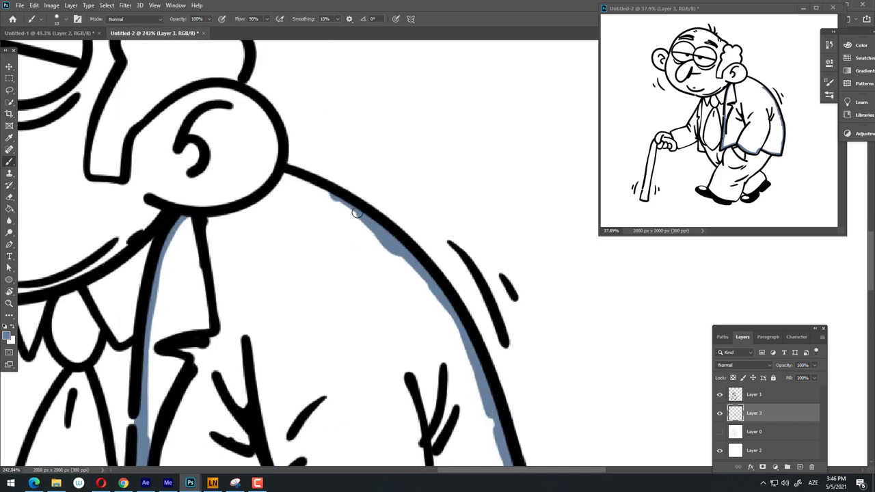
{"action": "left_click_drag", "start_coordinate": [282, 177], "coordinate": [183, 220]}
Step: Paint slate blue along the left shirt edge and into the left sleeve
{"action": "key", "text": "z"}
{"action": "scroll", "coordinate": [270, 256], "scroll_direction": "down", "scroll_amount": 2}
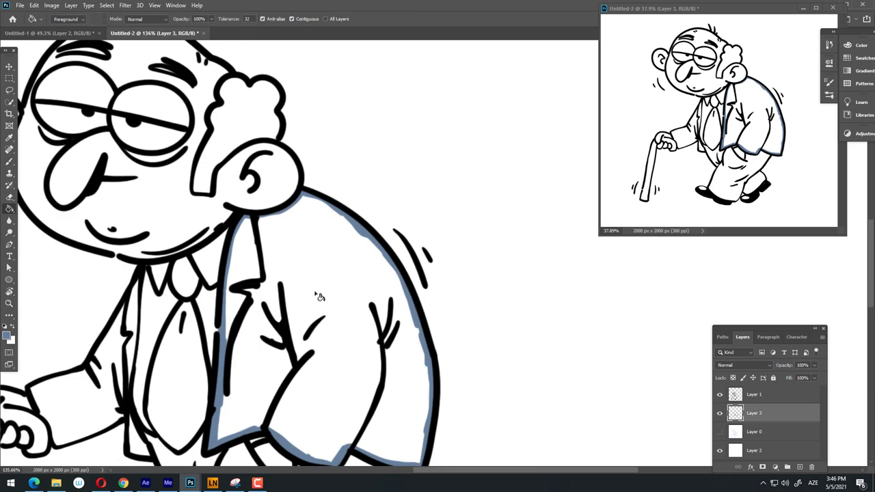
{"action": "scroll", "coordinate": [318, 297], "scroll_direction": "down", "scroll_amount": 2}
{"action": "scroll", "coordinate": [325, 319], "scroll_direction": "down", "scroll_amount": 2}
{"action": "scroll", "coordinate": [357, 231], "scroll_direction": "up", "scroll_amount": 4}
{"action": "key", "text": "b"}
{"action": "mouse_move", "coordinate": [276, 216]}
{"action": "left_mouse_down"}
{"action": "mouse_move", "coordinate": [265, 288]}
{"action": "mouse_move", "coordinate": [281, 184]}
{"action": "mouse_move", "coordinate": [264, 291]}
{"action": "mouse_move", "coordinate": [268, 199]}
{"action": "left_mouse_up"}
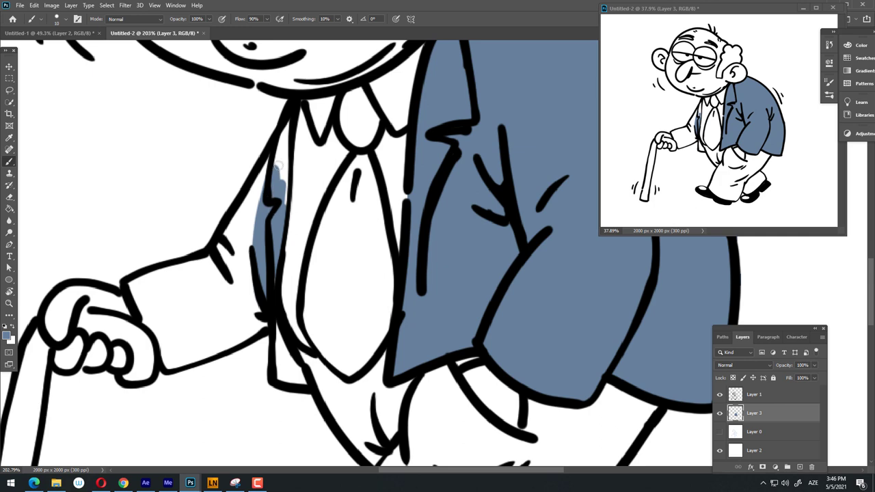
{"action": "left_click_drag", "start_coordinate": [278, 166], "coordinate": [286, 139]}
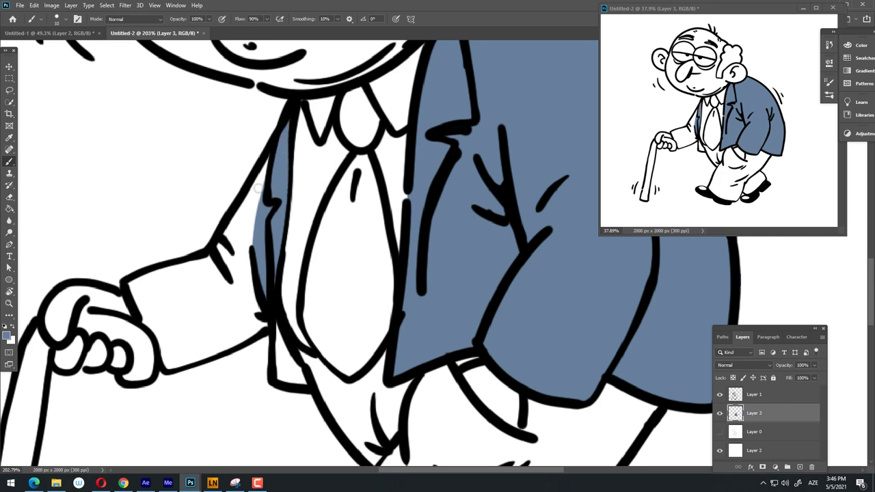
{"action": "left_click_drag", "start_coordinate": [259, 188], "coordinate": [215, 274]}
{"action": "left_click_drag", "start_coordinate": [246, 226], "coordinate": [236, 314]}
{"action": "left_click_drag", "start_coordinate": [253, 284], "coordinate": [278, 293]}
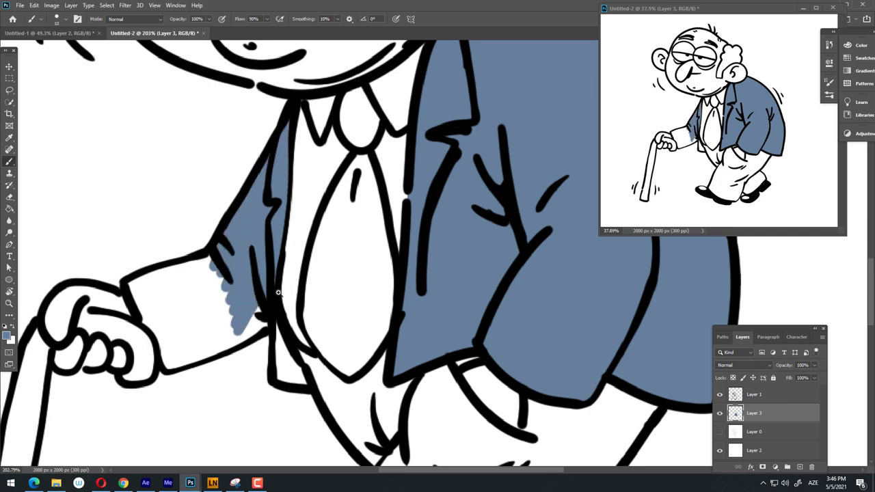
Step: Cover the remaining sleeve edges and the white strip near the hem in blue, then zoom out
{"action": "scroll", "coordinate": [278, 293], "scroll_direction": "down", "scroll_amount": 3}
{"action": "scroll", "coordinate": [278, 293], "scroll_direction": "up", "scroll_amount": 5}
{"action": "mouse_move", "coordinate": [342, 260]}
{"action": "left_mouse_down"}
{"action": "mouse_move", "coordinate": [322, 315]}
{"action": "mouse_move", "coordinate": [274, 338]}
{"action": "left_mouse_up"}
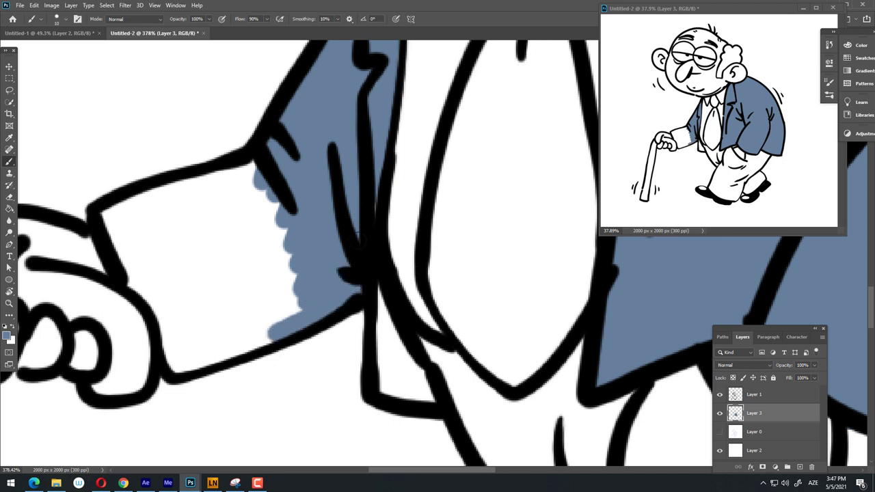
{"action": "mouse_move", "coordinate": [334, 284]}
{"action": "left_mouse_down"}
{"action": "mouse_move", "coordinate": [198, 359]}
{"action": "mouse_move", "coordinate": [167, 366]}
{"action": "mouse_move", "coordinate": [108, 217]}
{"action": "mouse_move", "coordinate": [253, 168]}
{"action": "mouse_move", "coordinate": [123, 233]}
{"action": "mouse_move", "coordinate": [184, 193]}
{"action": "left_mouse_up"}
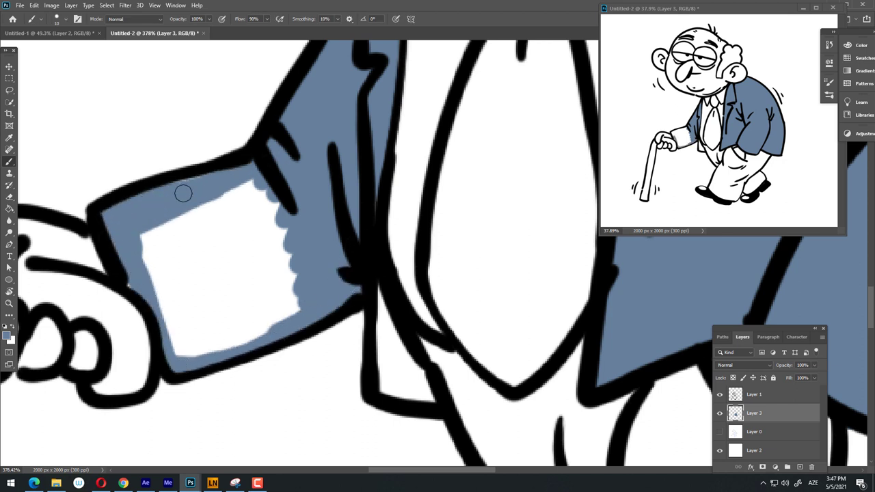
{"action": "mouse_move", "coordinate": [251, 168]}
{"action": "left_mouse_down"}
{"action": "mouse_move", "coordinate": [153, 254]}
{"action": "mouse_move", "coordinate": [165, 303]}
{"action": "mouse_move", "coordinate": [150, 262]}
{"action": "mouse_move", "coordinate": [187, 217]}
{"action": "mouse_move", "coordinate": [182, 346]}
{"action": "mouse_move", "coordinate": [285, 307]}
{"action": "mouse_move", "coordinate": [248, 326]}
{"action": "mouse_move", "coordinate": [306, 281]}
{"action": "mouse_move", "coordinate": [209, 289]}
{"action": "mouse_move", "coordinate": [273, 198]}
{"action": "mouse_move", "coordinate": [196, 250]}
{"action": "mouse_move", "coordinate": [278, 158]}
{"action": "left_mouse_up"}
{"action": "scroll", "coordinate": [369, 280], "scroll_direction": "down", "scroll_amount": 3}
{"action": "scroll", "coordinate": [369, 281], "scroll_direction": "up", "scroll_amount": 2}
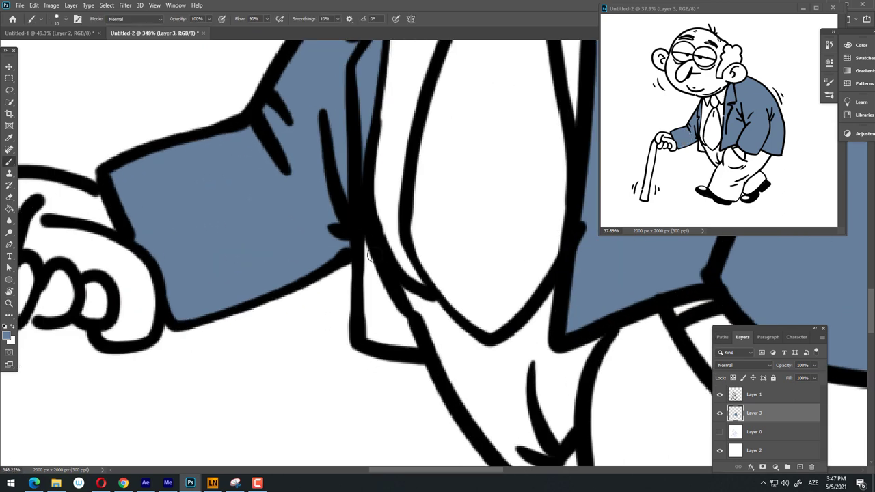
{"action": "left_click_drag", "start_coordinate": [400, 331], "coordinate": [374, 280]}
{"action": "left_click_drag", "start_coordinate": [386, 333], "coordinate": [377, 313]}
{"action": "key", "text": "z"}
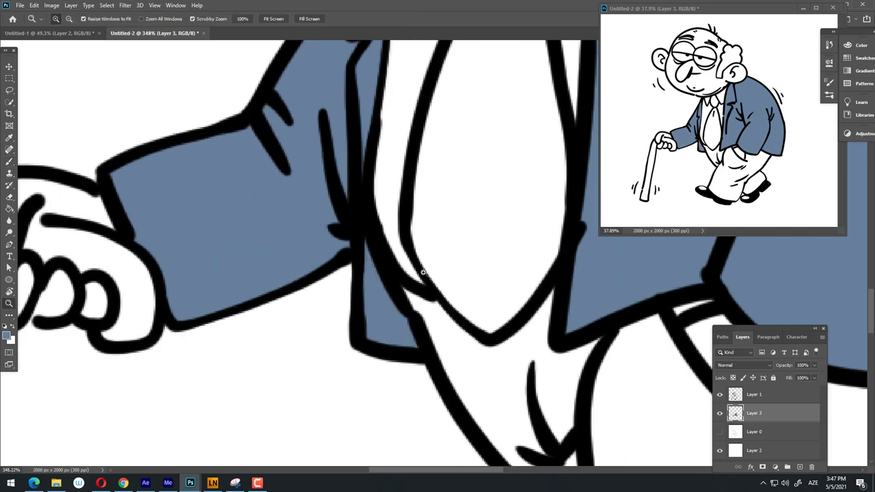
{"action": "mouse_move", "coordinate": [416, 274]}
{"action": "left_mouse_down"}
{"action": "mouse_move", "coordinate": [332, 316]}
{"action": "mouse_move", "coordinate": [227, 283]}
{"action": "left_mouse_up"}
Step: Pick a grey-blue and shade under the collar and along the collar lines
{"action": "key", "text": "i"}
{"action": "left_click", "coordinate": [7, 334]}
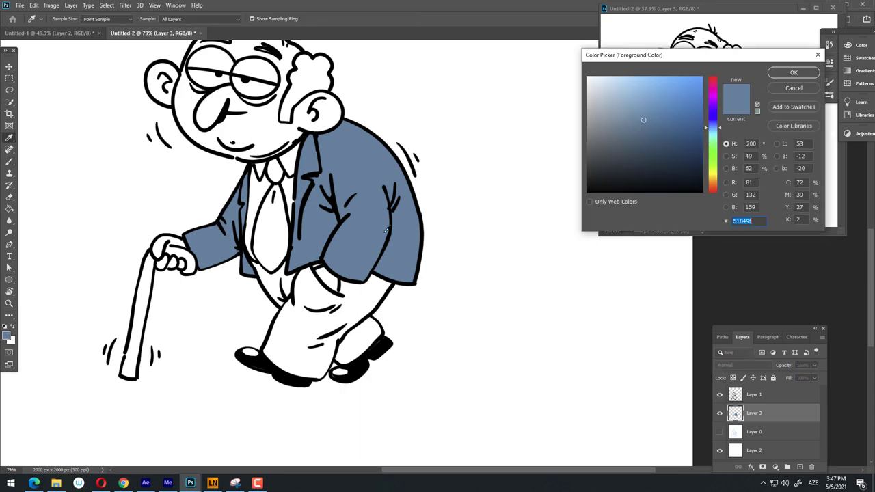
{"action": "left_click", "coordinate": [793, 72]}
{"action": "key", "text": "b"}
{"action": "scroll", "coordinate": [301, 274], "scroll_direction": "up", "scroll_amount": 5}
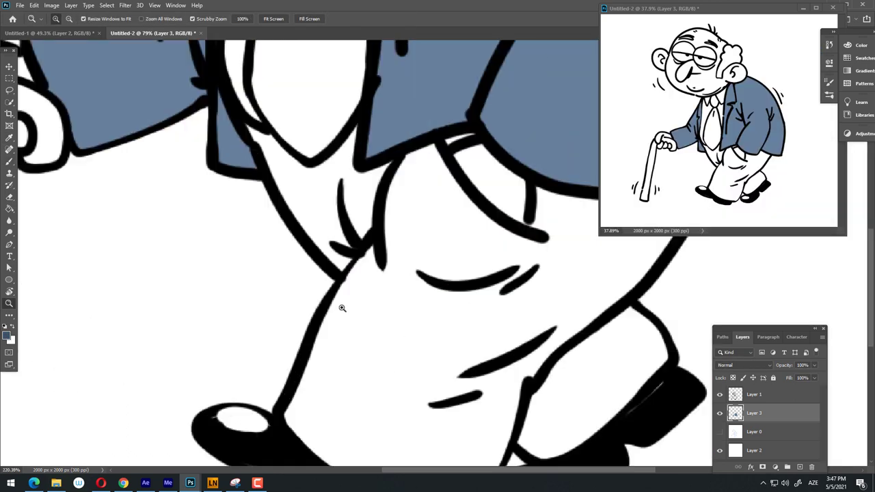
{"action": "left_click_drag", "start_coordinate": [383, 154], "coordinate": [503, 92]}
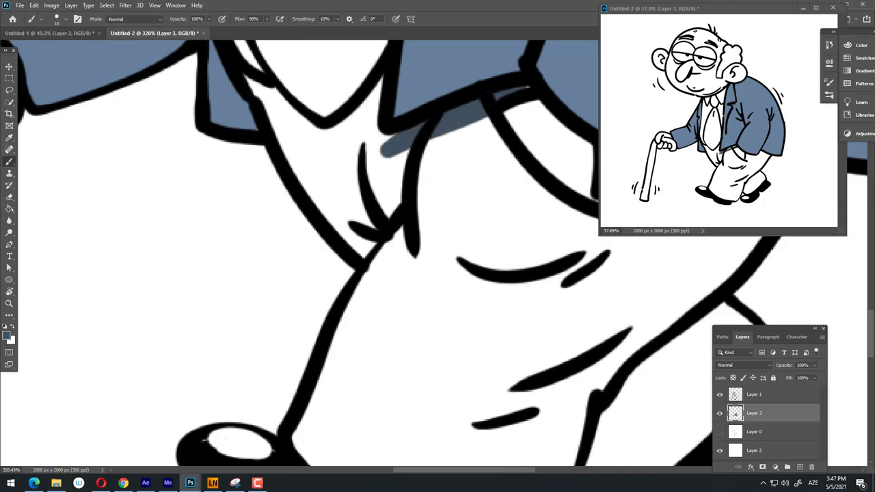
{"action": "scroll", "coordinate": [444, 266], "scroll_direction": "up", "scroll_amount": 3}
{"action": "mouse_move", "coordinate": [389, 255]}
{"action": "left_mouse_down"}
{"action": "mouse_move", "coordinate": [375, 270]}
{"action": "mouse_move", "coordinate": [257, 198]}
{"action": "left_mouse_up"}
{"action": "left_click_drag", "start_coordinate": [280, 236], "coordinate": [332, 329]}
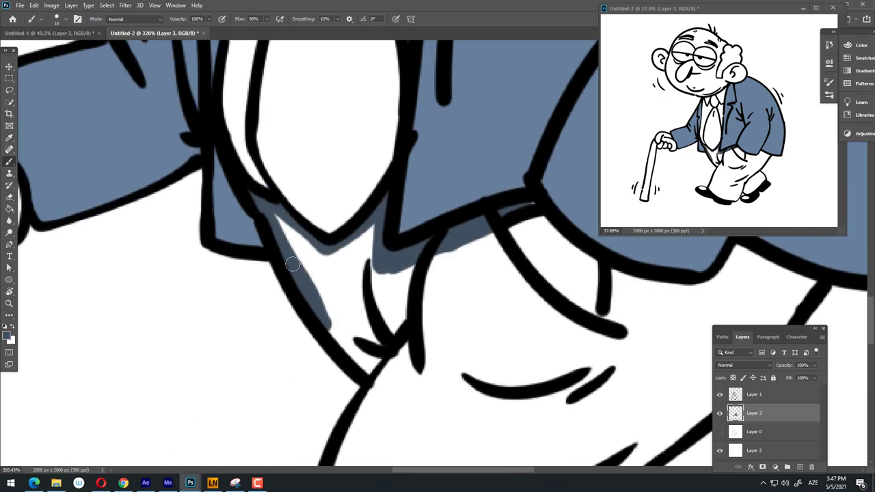
{"action": "left_click_drag", "start_coordinate": [292, 264], "coordinate": [372, 383]}
Step: Add grey-blue shadows along the leg outline and the tops and edges of the shoes
{"action": "scroll", "coordinate": [342, 287], "scroll_direction": "down", "scroll_amount": 5}
{"action": "scroll", "coordinate": [342, 288], "scroll_direction": "down", "scroll_amount": 3}
{"action": "mouse_move", "coordinate": [407, 165]}
{"action": "left_mouse_down"}
{"action": "mouse_move", "coordinate": [345, 281]}
{"action": "mouse_move", "coordinate": [424, 453]}
{"action": "mouse_move", "coordinate": [300, 277]}
{"action": "mouse_move", "coordinate": [443, 308]}
{"action": "left_mouse_up"}
{"action": "scroll", "coordinate": [486, 253], "scroll_direction": "up", "scroll_amount": 3}
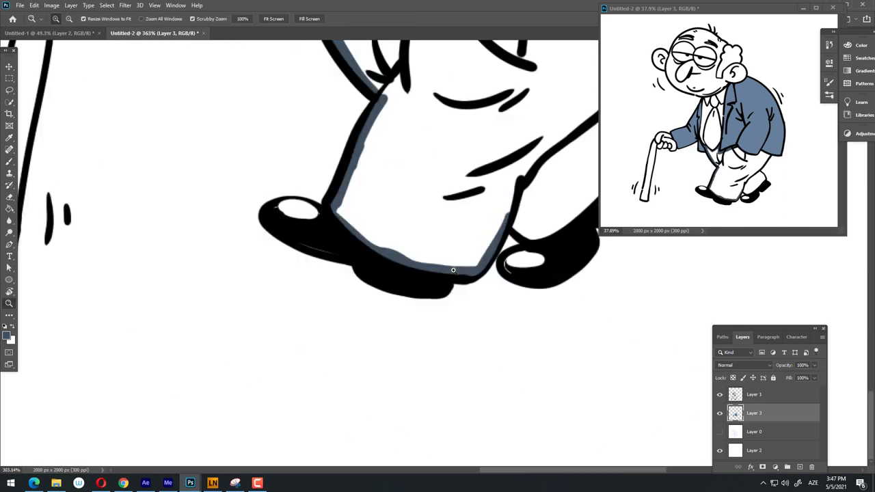
{"action": "scroll", "coordinate": [342, 274], "scroll_direction": "down", "scroll_amount": 3}
{"action": "left_click_drag", "start_coordinate": [305, 313], "coordinate": [364, 359]}
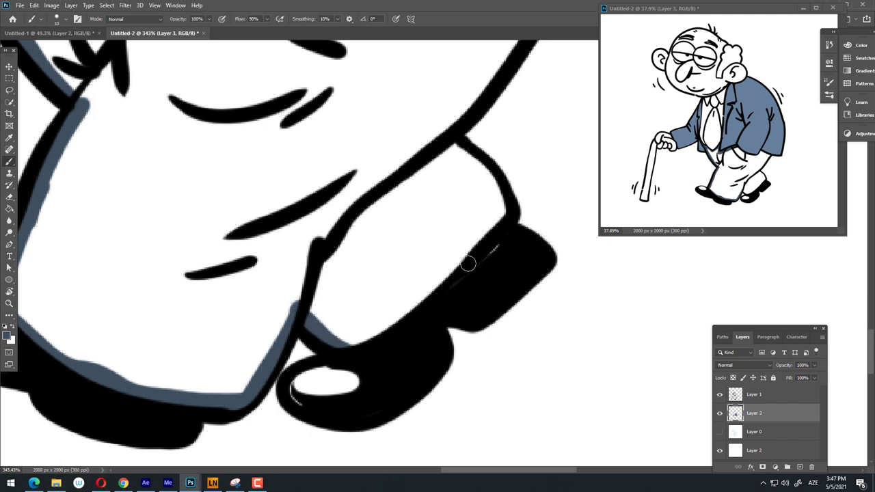
{"action": "mouse_move", "coordinate": [468, 264]}
{"action": "left_mouse_down"}
{"action": "mouse_move", "coordinate": [462, 143]}
{"action": "mouse_move", "coordinate": [367, 351]}
{"action": "mouse_move", "coordinate": [231, 185]}
{"action": "left_mouse_up"}
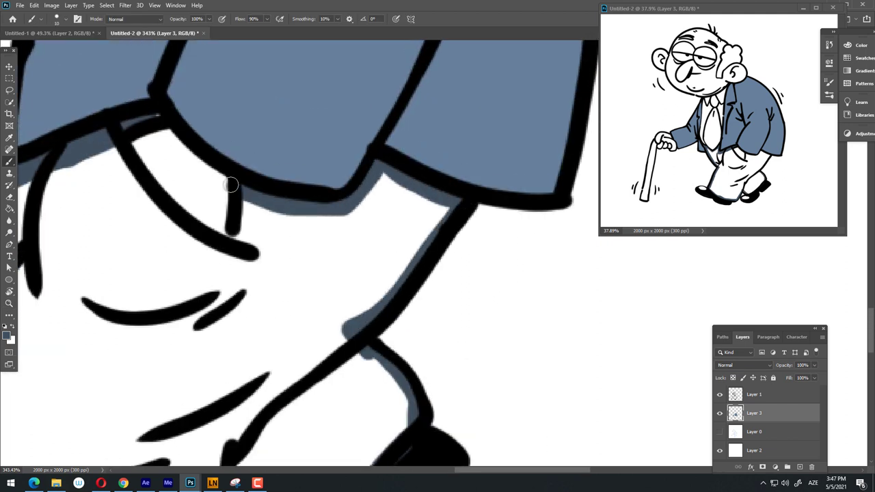
{"action": "scroll", "coordinate": [438, 267], "scroll_direction": "down", "scroll_amount": 2}
{"action": "scroll", "coordinate": [332, 220], "scroll_direction": "down", "scroll_amount": 2}
Step: Fill the trousers blue-grey with the Paint Bucket and zoom out
{"action": "key", "text": "g"}
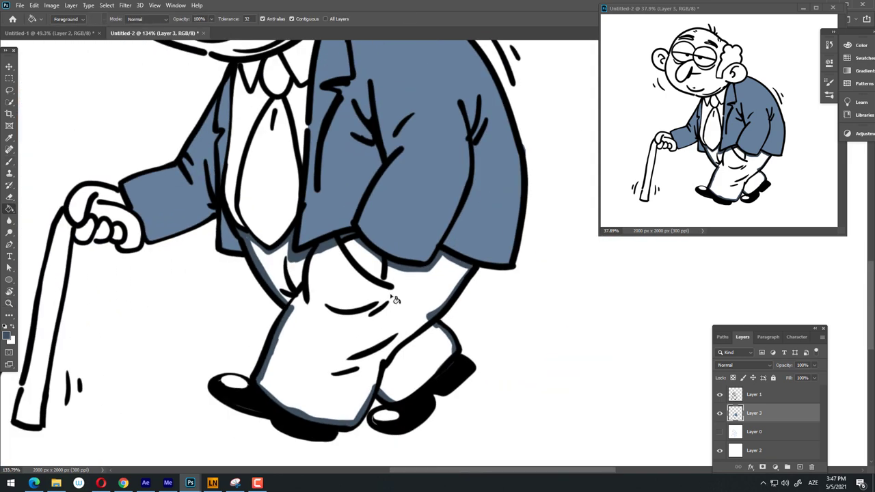
{"action": "left_click", "coordinate": [395, 299]}
{"action": "key", "text": "z"}
{"action": "scroll", "coordinate": [383, 273], "scroll_direction": "down", "scroll_amount": 1}
{"action": "scroll", "coordinate": [376, 267], "scroll_direction": "down", "scroll_amount": 1}
Step: Brush the tie from its lower edge up to the knot under the chin in dark blue-grey
{"action": "scroll", "coordinate": [368, 259], "scroll_direction": "down", "scroll_amount": 2}
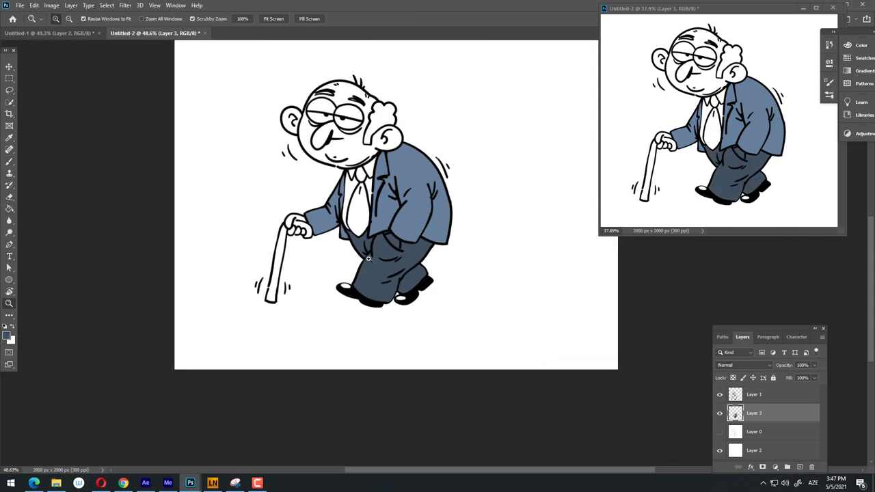
{"action": "scroll", "coordinate": [368, 259], "scroll_direction": "up", "scroll_amount": 4}
{"action": "key", "text": "b"}
{"action": "left_click_drag", "start_coordinate": [275, 309], "coordinate": [323, 356]}
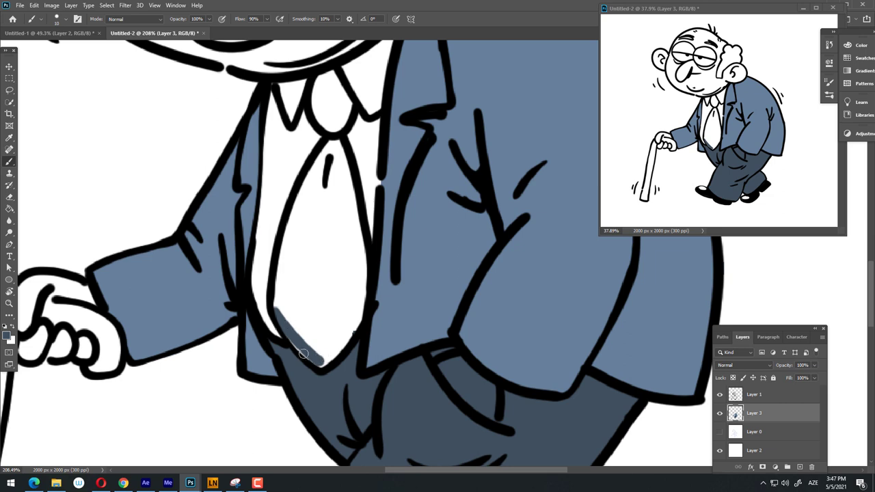
{"action": "mouse_move", "coordinate": [355, 331]}
{"action": "left_mouse_down"}
{"action": "mouse_move", "coordinate": [335, 138]}
{"action": "mouse_move", "coordinate": [310, 177]}
{"action": "left_mouse_up"}
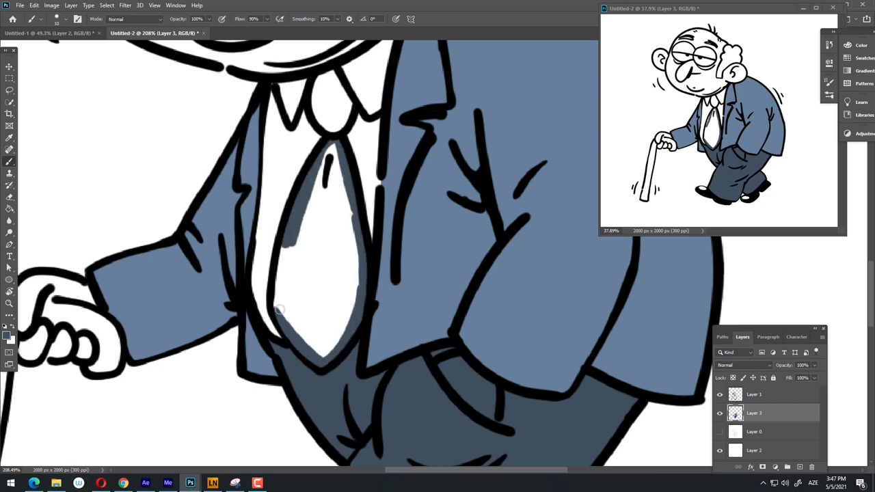
{"action": "mouse_move", "coordinate": [280, 309]}
{"action": "left_mouse_down"}
{"action": "mouse_move", "coordinate": [285, 294]}
{"action": "mouse_move", "coordinate": [304, 332]}
{"action": "mouse_move", "coordinate": [299, 320]}
{"action": "left_mouse_up"}
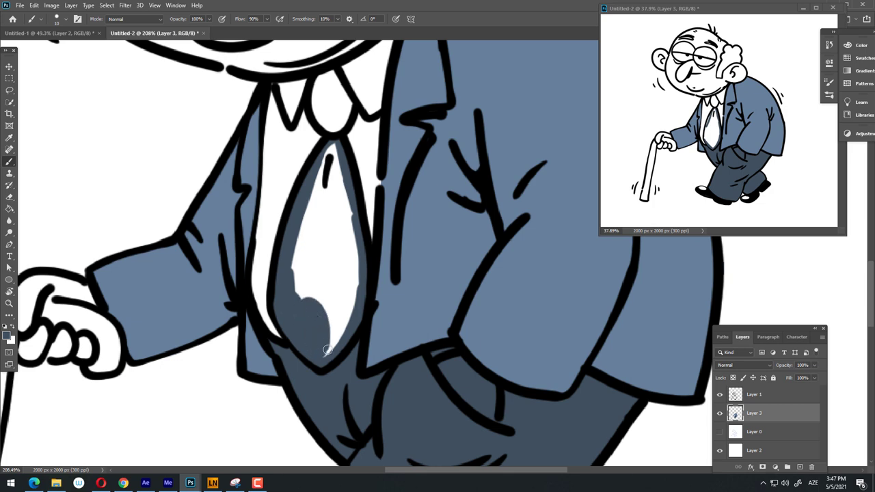
{"action": "mouse_move", "coordinate": [328, 349]}
{"action": "left_mouse_down"}
{"action": "mouse_move", "coordinate": [347, 289]}
{"action": "mouse_move", "coordinate": [345, 191]}
{"action": "mouse_move", "coordinate": [332, 294]}
{"action": "mouse_move", "coordinate": [321, 205]}
{"action": "mouse_move", "coordinate": [311, 301]}
{"action": "mouse_move", "coordinate": [304, 205]}
{"action": "mouse_move", "coordinate": [296, 294]}
{"action": "left_mouse_up"}
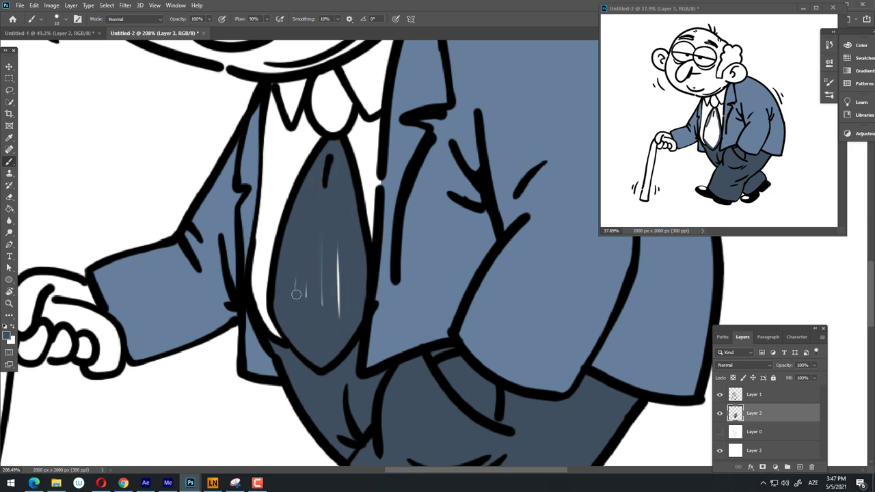
{"action": "left_click_drag", "start_coordinate": [339, 270], "coordinate": [340, 315]}
{"action": "left_click_drag", "start_coordinate": [362, 201], "coordinate": [335, 344]}
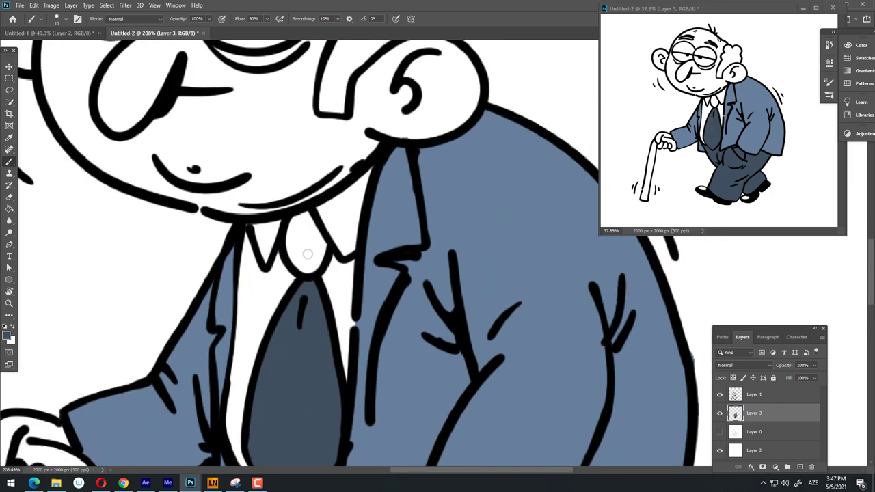
{"action": "left_click_drag", "start_coordinate": [316, 241], "coordinate": [318, 257]}
{"action": "left_click_drag", "start_coordinate": [308, 208], "coordinate": [298, 276]}
Step: Set the foreground colour to the pale light blue #ebf4f8
{"action": "scroll", "coordinate": [299, 234], "scroll_direction": "down", "scroll_amount": 5}
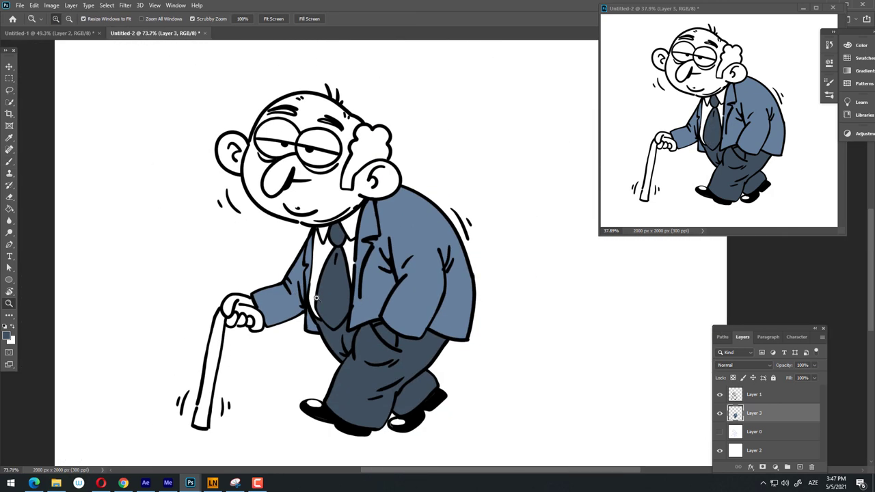
{"action": "left_click", "coordinate": [8, 334]}
{"action": "left_click_drag", "start_coordinate": [602, 85], "coordinate": [594, 80]}
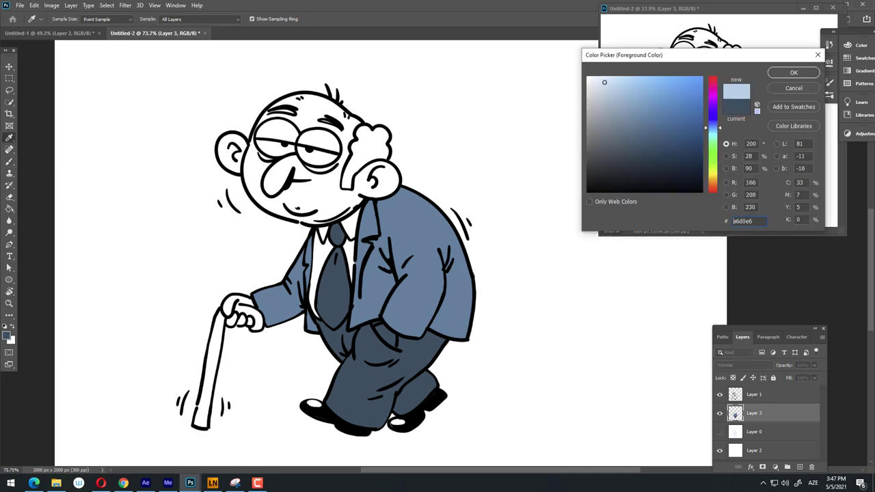
{"action": "left_click", "coordinate": [792, 73]}
Step: Tint the shirt on both sides of the tie and up to the collar light blue, then zoom out
{"action": "scroll", "coordinate": [368, 251], "scroll_direction": "up", "scroll_amount": 5}
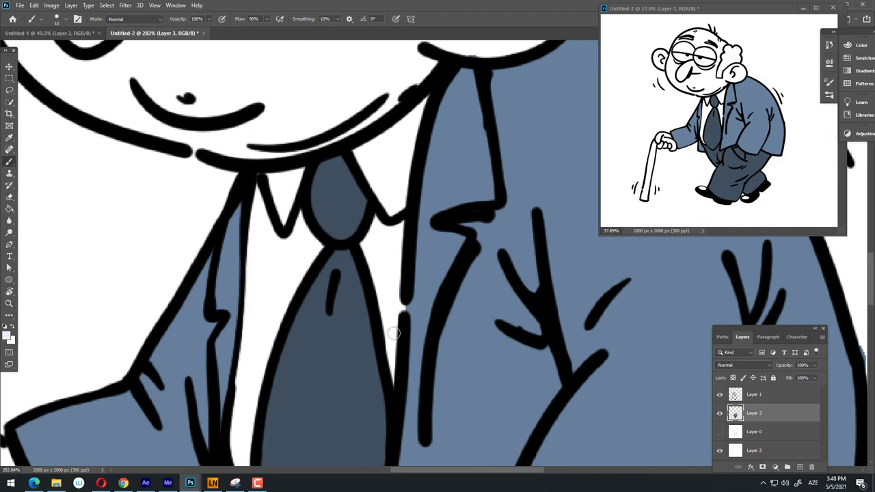
{"action": "left_click_drag", "start_coordinate": [382, 345], "coordinate": [392, 209]}
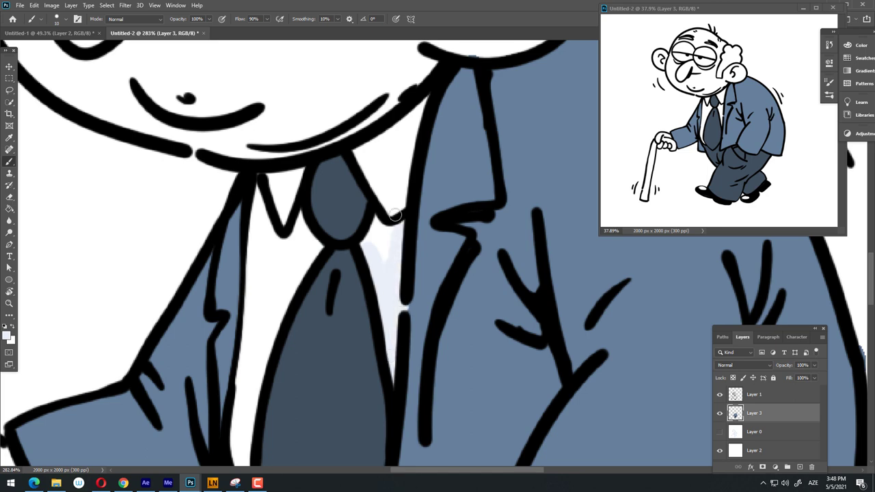
{"action": "mouse_move", "coordinate": [386, 253]}
{"action": "left_mouse_down"}
{"action": "mouse_move", "coordinate": [376, 218]}
{"action": "mouse_move", "coordinate": [381, 239]}
{"action": "mouse_move", "coordinate": [418, 109]}
{"action": "mouse_move", "coordinate": [374, 174]}
{"action": "mouse_move", "coordinate": [360, 151]}
{"action": "mouse_move", "coordinate": [387, 143]}
{"action": "left_mouse_up"}
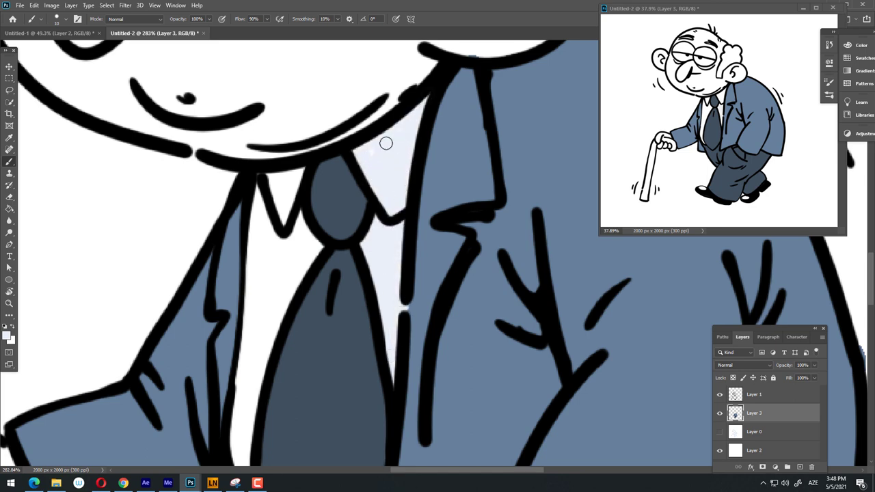
{"action": "left_click_drag", "start_coordinate": [280, 243], "coordinate": [272, 217]}
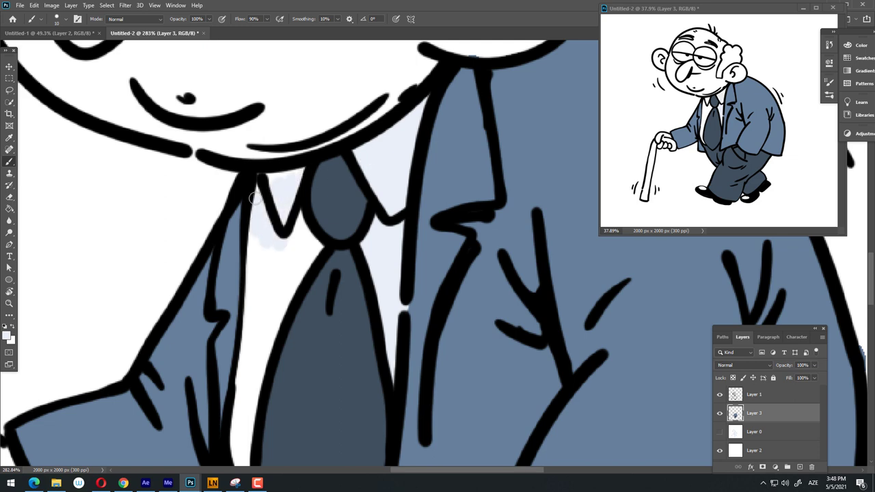
{"action": "mouse_move", "coordinate": [321, 250]}
{"action": "left_mouse_down"}
{"action": "mouse_move", "coordinate": [301, 252]}
{"action": "mouse_move", "coordinate": [270, 308]}
{"action": "mouse_move", "coordinate": [264, 245]}
{"action": "left_mouse_up"}
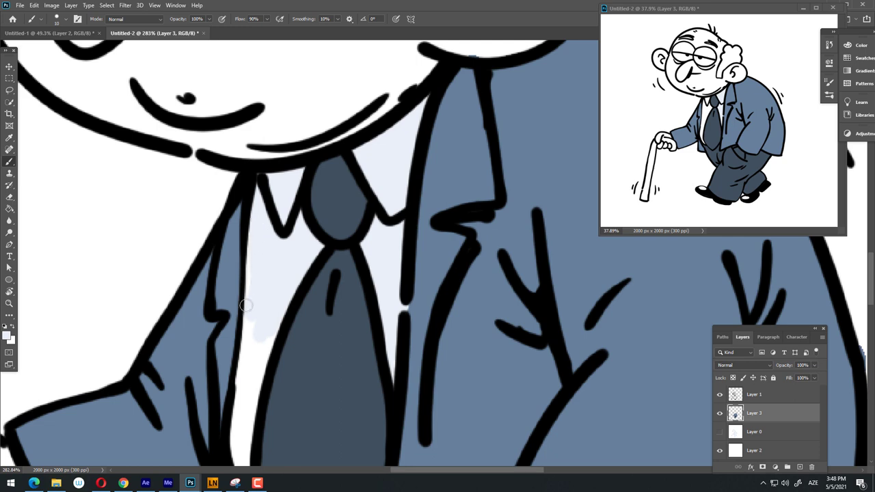
{"action": "left_click_drag", "start_coordinate": [246, 306], "coordinate": [274, 155]}
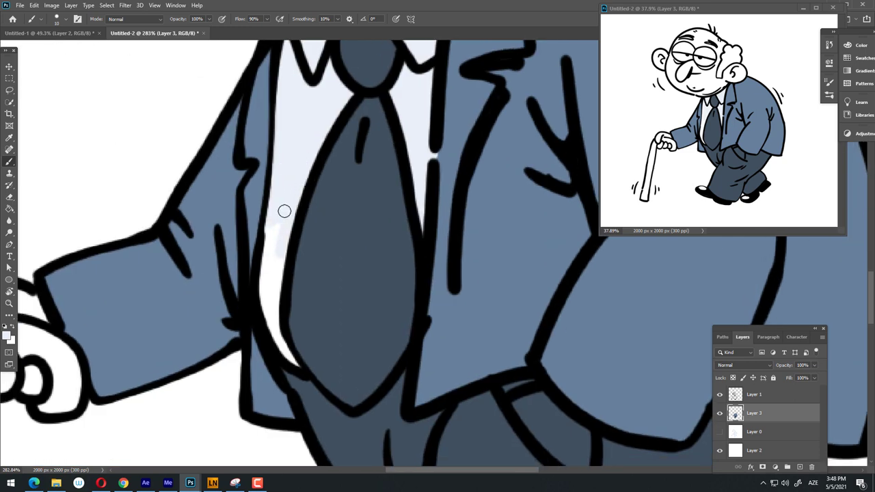
{"action": "mouse_move", "coordinate": [284, 212]}
{"action": "left_mouse_down"}
{"action": "mouse_move", "coordinate": [274, 219]}
{"action": "mouse_move", "coordinate": [279, 342]}
{"action": "left_mouse_up"}
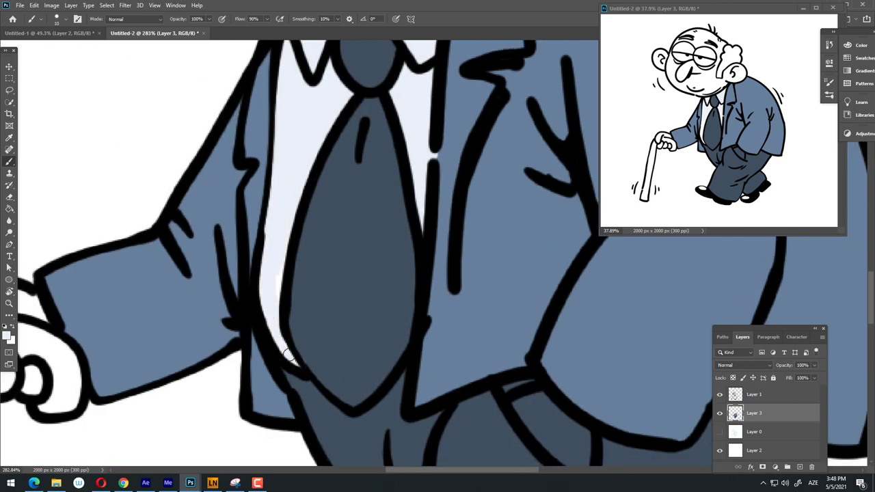
{"action": "left_click_drag", "start_coordinate": [360, 206], "coordinate": [202, 301]}
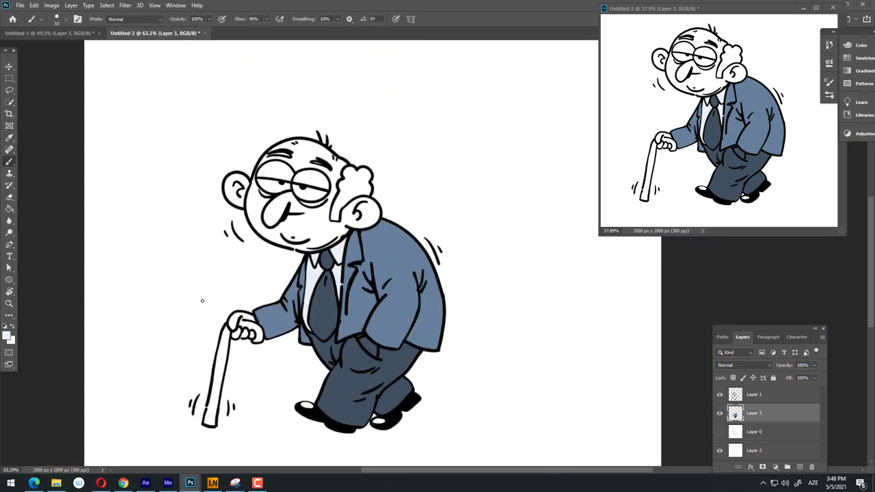
Step: Set the foreground colour to the light blue-grey #bacbd4 for the hair
{"action": "left_click", "coordinate": [9, 335]}
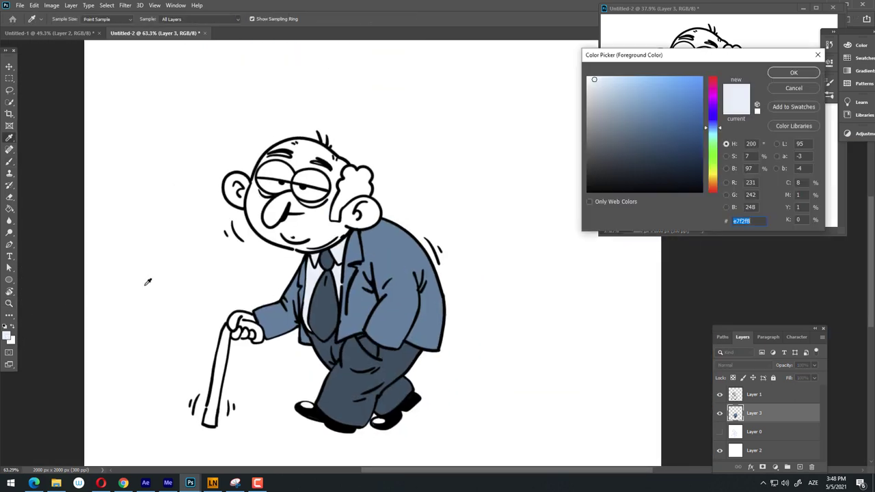
{"action": "left_click", "coordinate": [601, 96]}
{"action": "left_click", "coordinate": [805, 75]}
{"action": "key", "text": "b"}
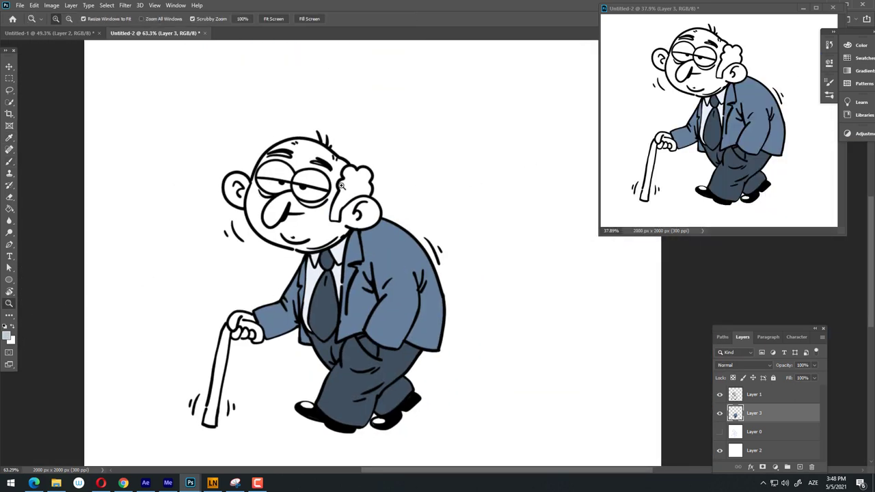
Step: Outline the hair in blue-grey, fill its interior, and zoom out to the whole figure
{"action": "left_click_drag", "start_coordinate": [344, 181], "coordinate": [410, 180]}
{"action": "mouse_move", "coordinate": [324, 252]}
{"action": "left_mouse_down"}
{"action": "mouse_move", "coordinate": [270, 412]}
{"action": "mouse_move", "coordinate": [308, 420]}
{"action": "mouse_move", "coordinate": [342, 317]}
{"action": "mouse_move", "coordinate": [534, 235]}
{"action": "mouse_move", "coordinate": [539, 169]}
{"action": "mouse_move", "coordinate": [524, 75]}
{"action": "mouse_move", "coordinate": [361, 78]}
{"action": "mouse_move", "coordinate": [329, 156]}
{"action": "mouse_move", "coordinate": [312, 268]}
{"action": "left_mouse_up"}
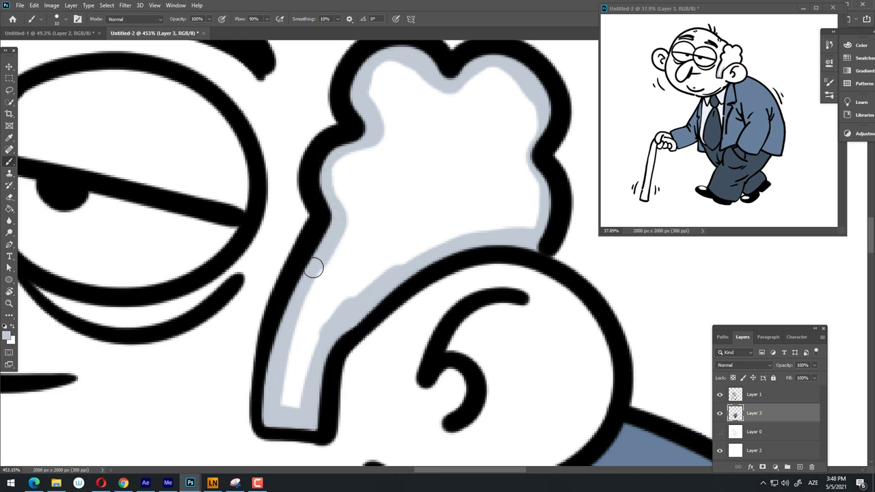
{"action": "key", "text": "g"}
{"action": "left_click", "coordinate": [415, 229]}
{"action": "key", "text": "z"}
{"action": "left_click_drag", "start_coordinate": [414, 228], "coordinate": [406, 221]}
{"action": "left_click_drag", "start_coordinate": [486, 259], "coordinate": [468, 260]}
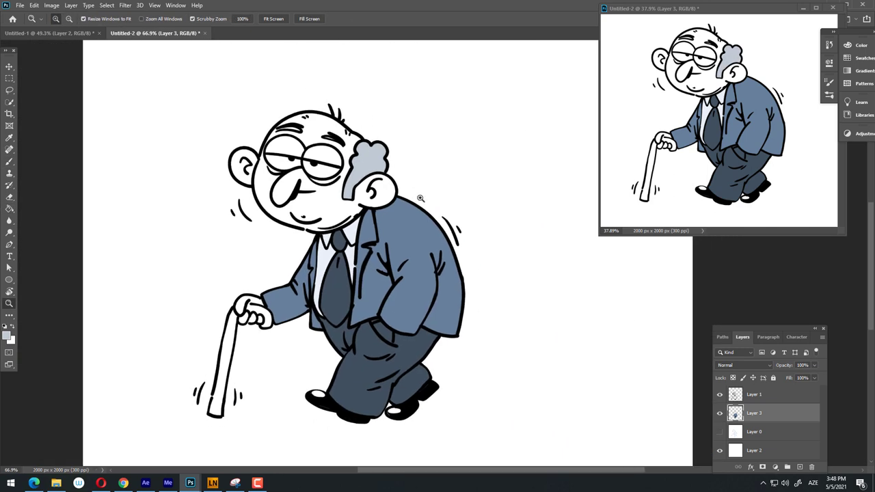
Step: Add a new layer clipped to the colour layer, and erase colour from the gap below the jacket hem
{"action": "key", "text": "b"}
{"action": "left_click", "coordinate": [798, 467]}
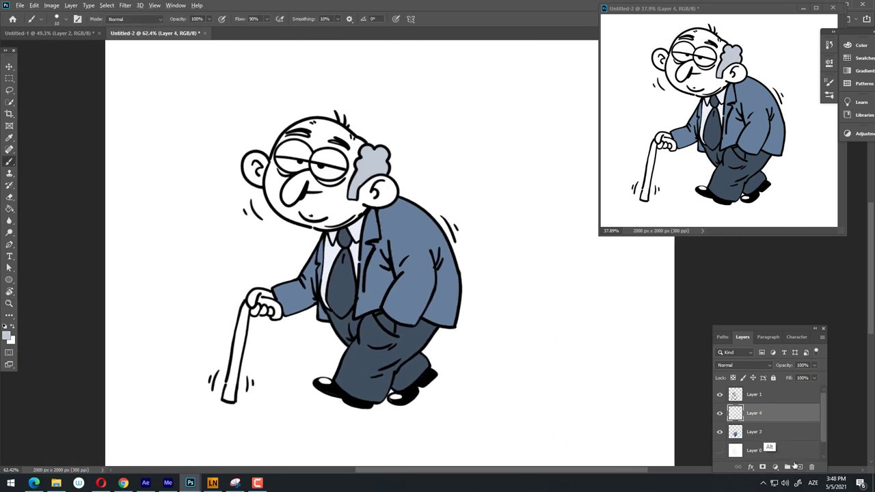
{"action": "key", "text": "ctrl+alt+g"}
{"action": "left_click", "coordinate": [754, 431]}
{"action": "key", "text": "e"}
{"action": "scroll", "coordinate": [414, 356], "scroll_direction": "up", "scroll_amount": 5}
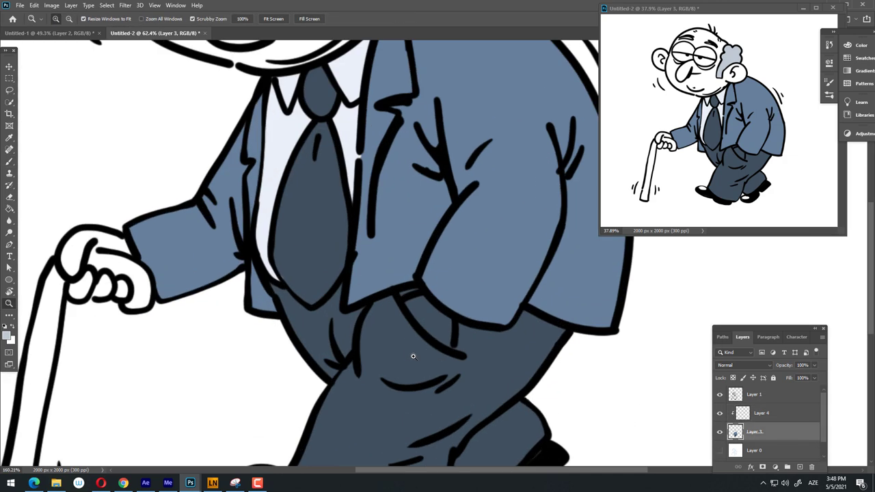
{"action": "scroll", "coordinate": [433, 293], "scroll_direction": "up", "scroll_amount": 2}
{"action": "mouse_move", "coordinate": [434, 293]}
{"action": "left_mouse_down"}
{"action": "mouse_move", "coordinate": [481, 340]}
{"action": "mouse_move", "coordinate": [446, 289]}
{"action": "left_mouse_up"}
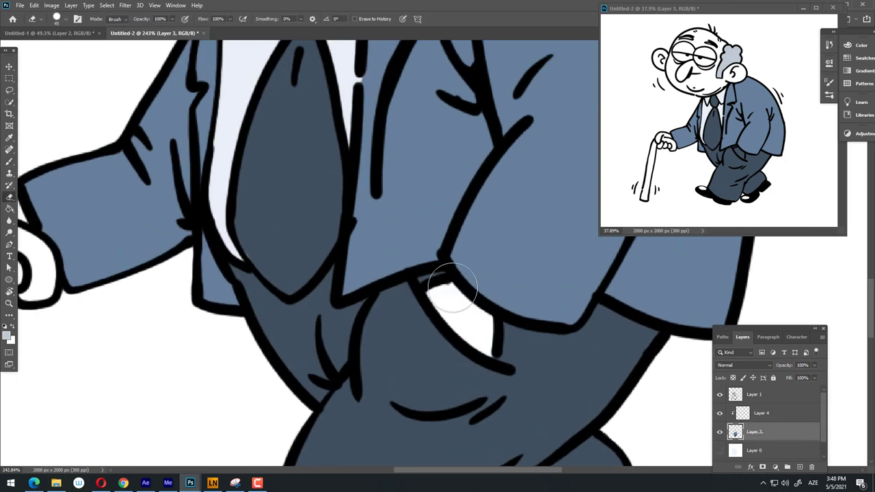
Step: On the clipped layer, sample the suit blue 51849F as foreground and zoom in on the jacket
{"action": "key", "text": "z"}
{"action": "key", "text": "ctrl+0"}
{"action": "left_click", "coordinate": [762, 413]}
{"action": "key", "text": "b"}
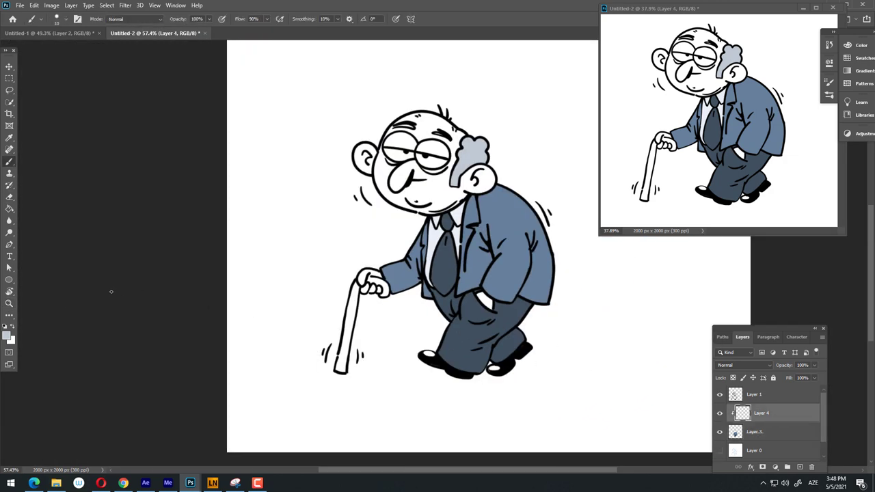
{"action": "left_click", "coordinate": [7, 334]}
{"action": "left_click", "coordinate": [500, 217]}
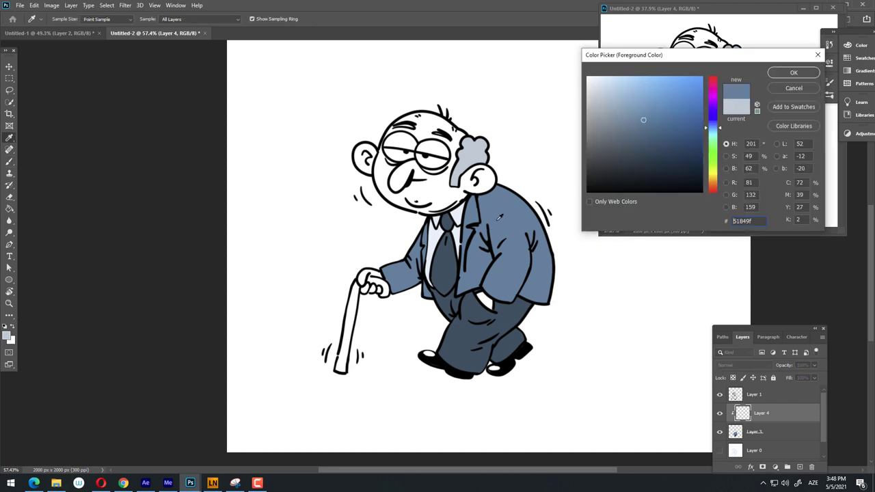
{"action": "left_click", "coordinate": [785, 74]}
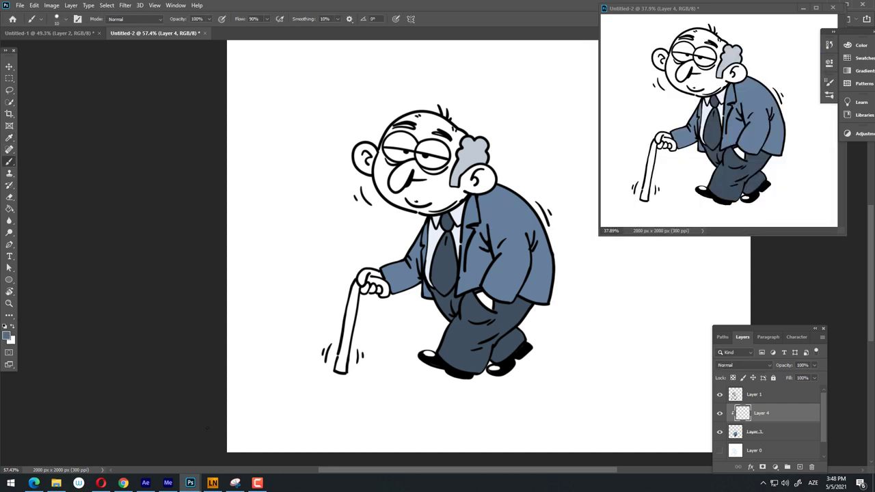
{"action": "left_click_drag", "start_coordinate": [513, 154], "coordinate": [307, 106]}
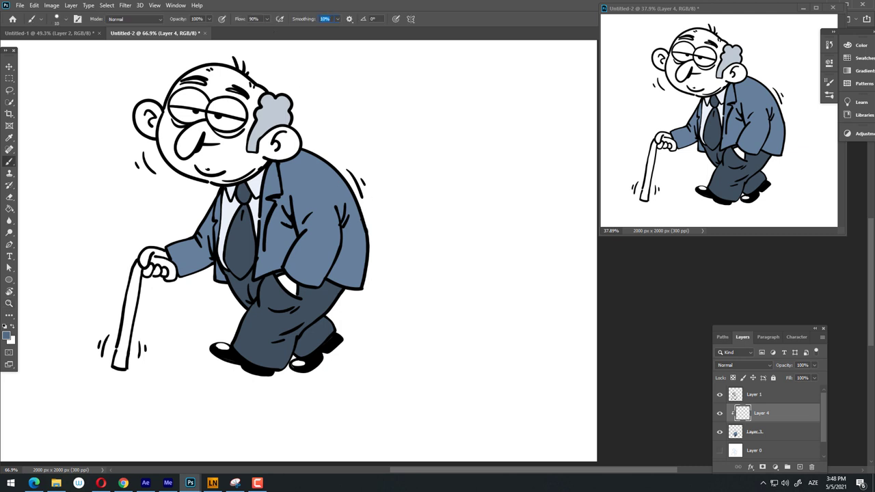
{"action": "scroll", "coordinate": [333, 214], "scroll_direction": "up", "scroll_amount": 5}
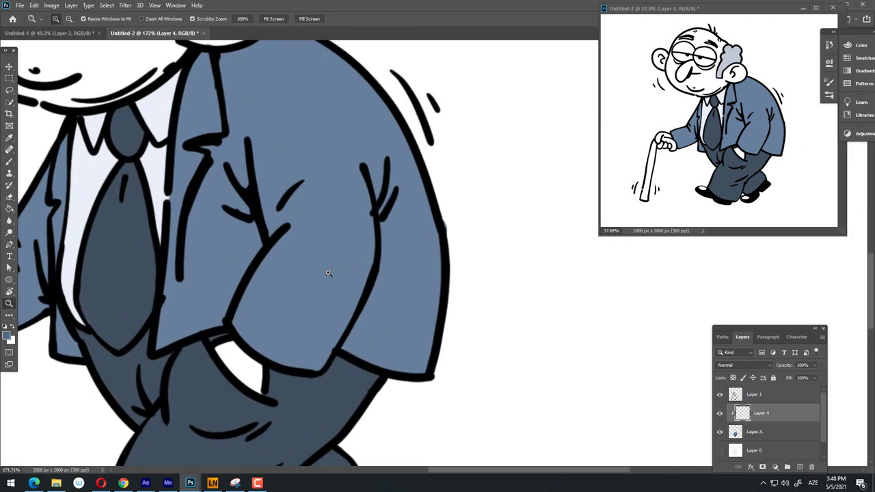
Step: Lasso a shadow shape on the jacket's back, fill it darker blue and blur it
{"action": "left_click", "coordinate": [9, 89]}
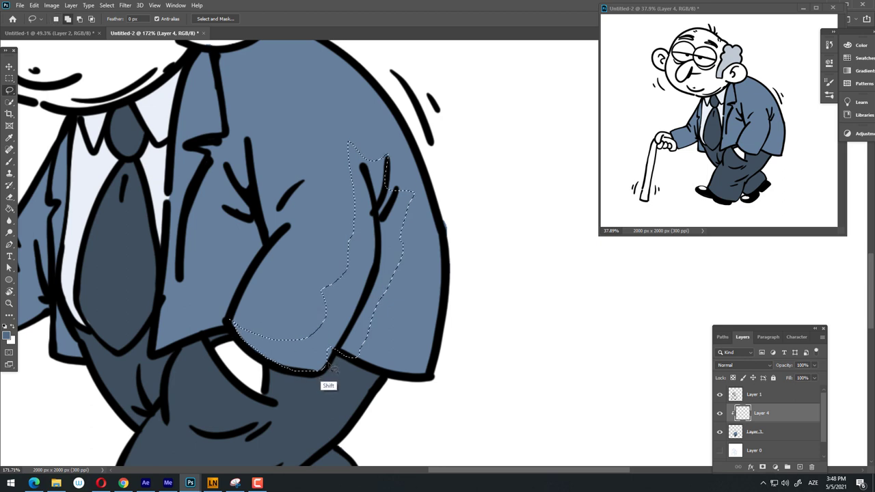
{"action": "left_click_drag", "start_coordinate": [299, 347], "coordinate": [321, 369]}
{"action": "key", "text": "alt+BackSpace"}
{"action": "left_click_drag", "start_coordinate": [394, 262], "coordinate": [369, 239]}
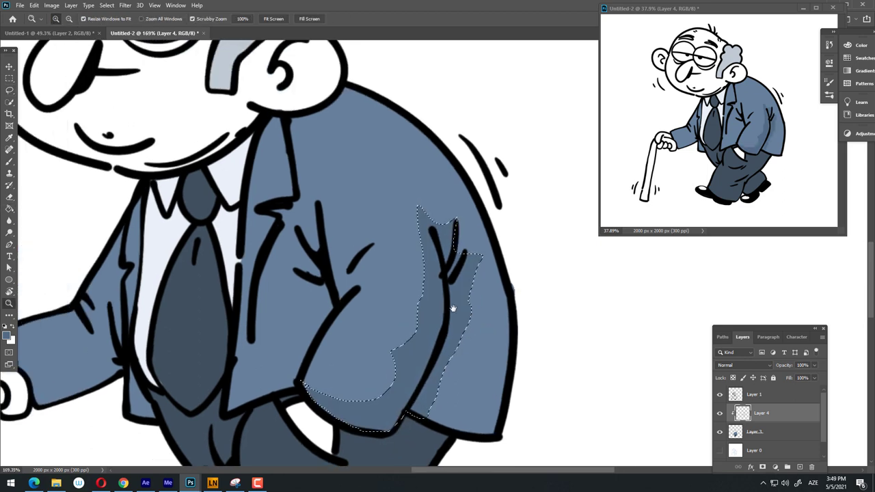
{"action": "key", "text": "l"}
{"action": "key", "text": "ctrl+d"}
{"action": "key", "text": "ctrl+f"}
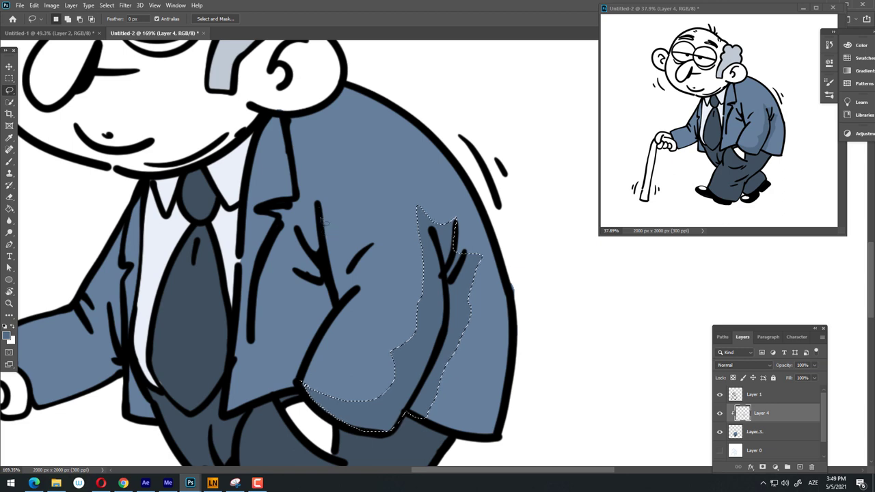
Step: Add a softened darker-blue shadow around the pocket fold lines
{"action": "left_click_drag", "start_coordinate": [321, 227], "coordinate": [309, 229]}
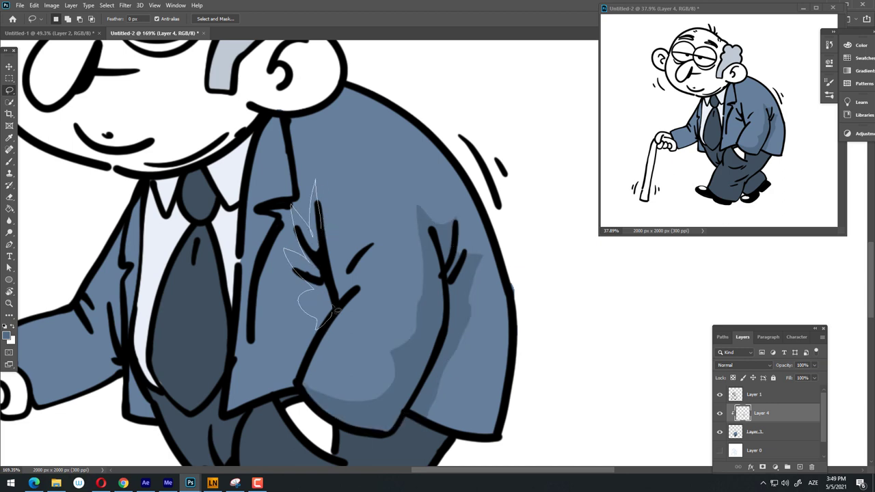
{"action": "left_click_drag", "start_coordinate": [338, 310], "coordinate": [334, 316]}
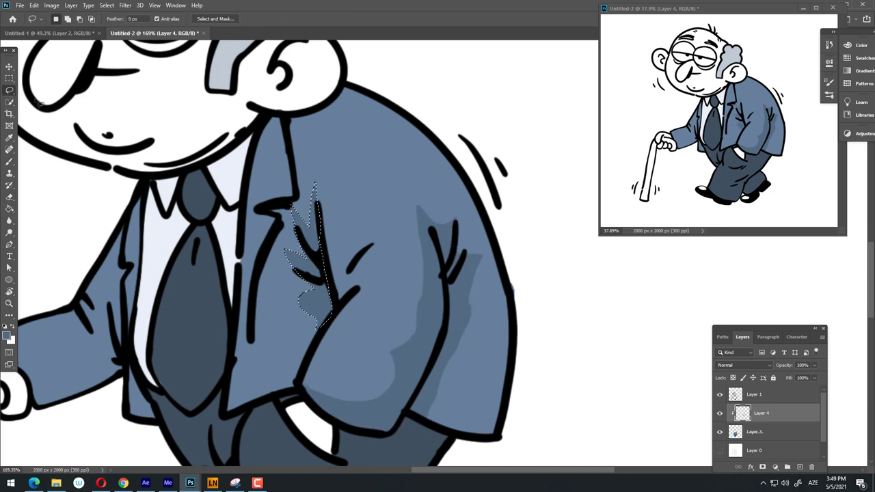
{"action": "key", "text": "ctrl+f"}
{"action": "key", "text": "ctrl+d"}
Step: Outline shadow areas along the shoulder and left sleeve with the Lasso
{"action": "left_click_drag", "start_coordinate": [293, 171], "coordinate": [331, 115]}
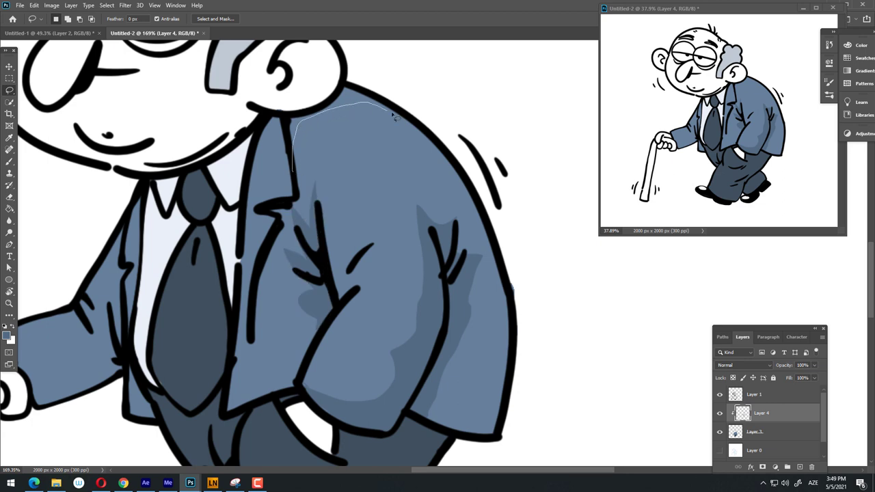
{"action": "key", "text": "z"}
{"action": "mouse_move", "coordinate": [292, 159]}
{"action": "left_mouse_down"}
{"action": "mouse_move", "coordinate": [387, 140]}
{"action": "mouse_move", "coordinate": [160, 172]}
{"action": "left_mouse_up"}
{"action": "left_click", "coordinate": [9, 90]}
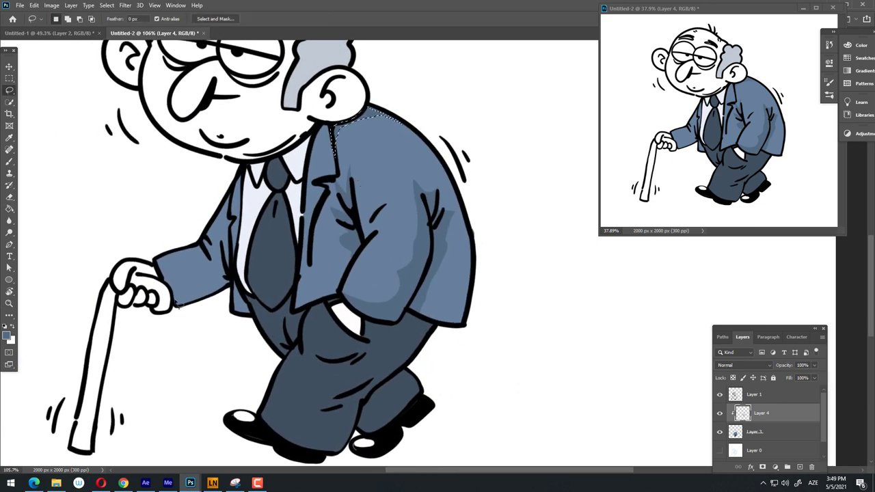
{"action": "left_click_drag", "start_coordinate": [159, 263], "coordinate": [189, 279]}
{"action": "left_click_drag", "start_coordinate": [175, 307], "coordinate": [172, 305]}
Step: Deselect the sleeve and brush darker blue over the light patch under the sleeve
{"action": "key", "text": "g"}
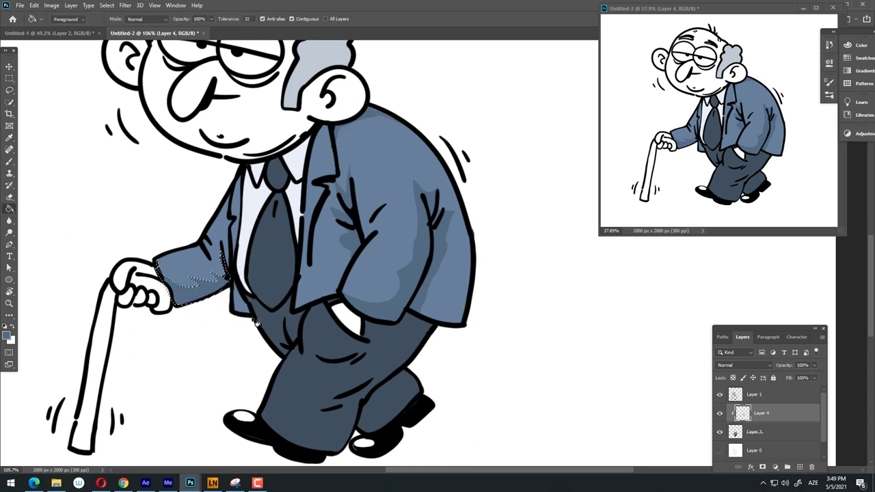
{"action": "right_click", "coordinate": [261, 306]}
{"action": "left_click", "coordinate": [274, 279]}
{"action": "scroll", "coordinate": [276, 334], "scroll_direction": "up", "scroll_amount": 5}
{"action": "key", "text": "b"}
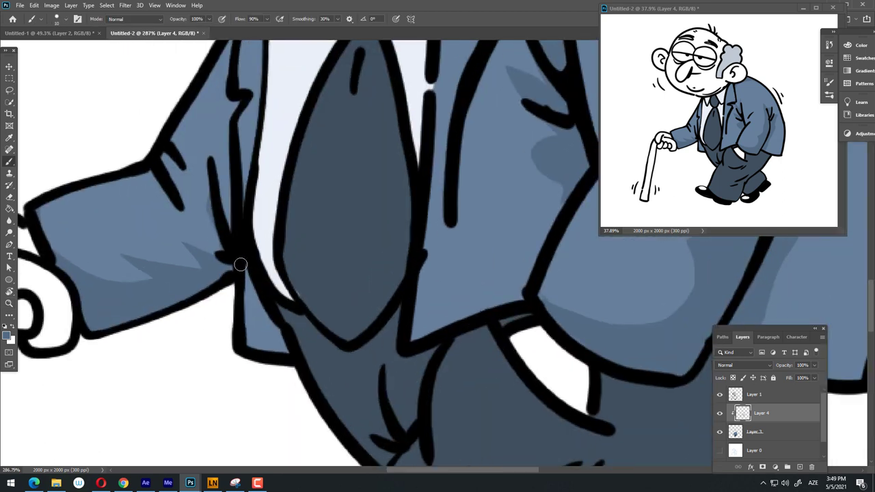
{"action": "left_click_drag", "start_coordinate": [240, 342], "coordinate": [287, 354]}
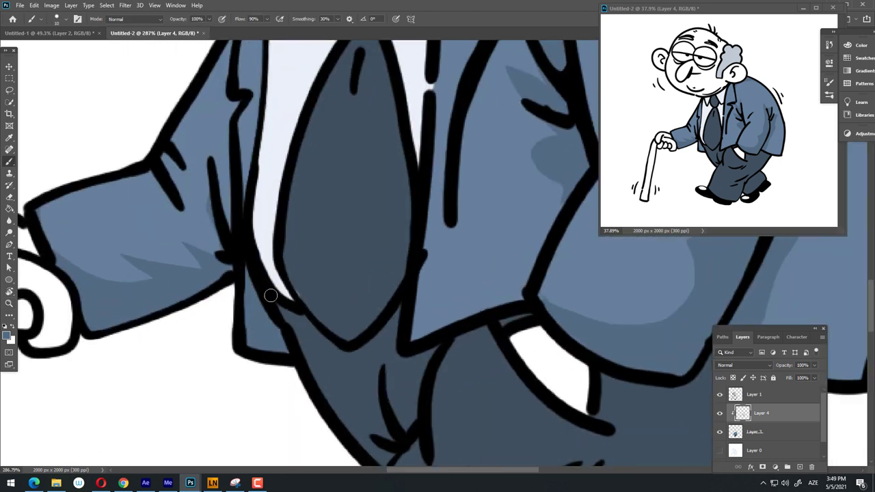
Step: Paint darker-blue shading along the lapel edge, the hem and beside the fold lines
{"action": "scroll", "coordinate": [270, 295], "scroll_direction": "down", "scroll_amount": 3}
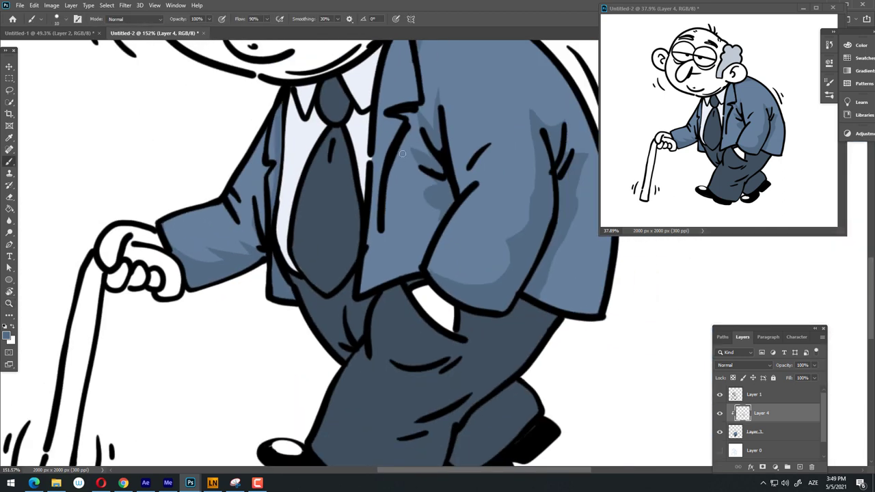
{"action": "left_click_drag", "start_coordinate": [405, 133], "coordinate": [383, 222]}
{"action": "mouse_move", "coordinate": [380, 265]}
{"action": "left_mouse_down"}
{"action": "mouse_move", "coordinate": [427, 252]}
{"action": "mouse_move", "coordinate": [321, 313]}
{"action": "left_mouse_up"}
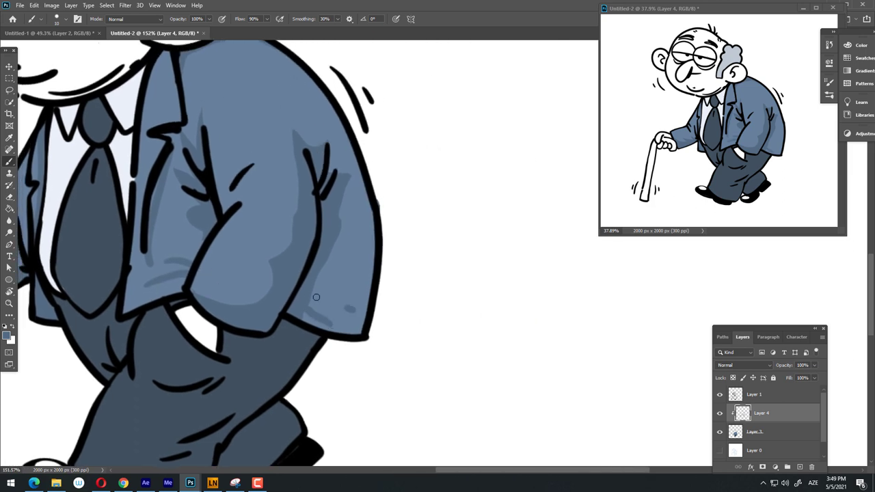
{"action": "scroll", "coordinate": [316, 297], "scroll_direction": "down", "scroll_amount": 3}
{"action": "scroll", "coordinate": [295, 211], "scroll_direction": "up", "scroll_amount": 5}
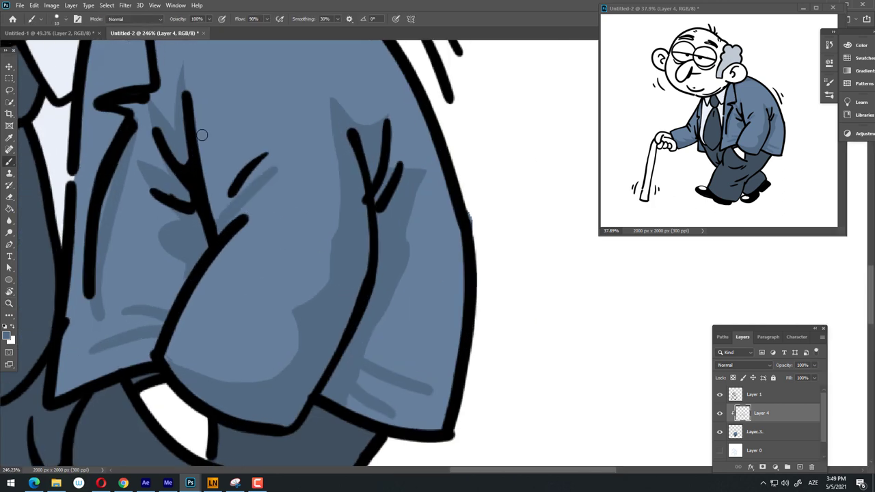
{"action": "left_click_drag", "start_coordinate": [221, 163], "coordinate": [205, 199]}
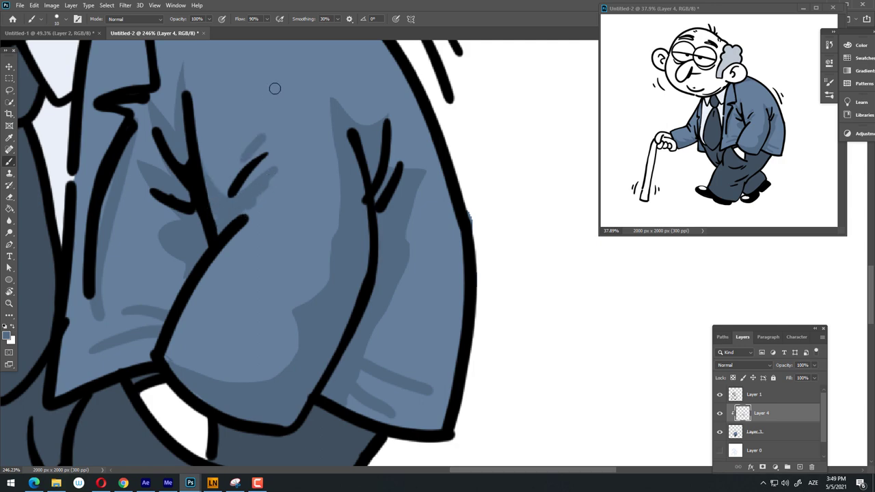
Step: Add another darker-blue shading stroke near the lapel
{"action": "key", "text": "z"}
{"action": "scroll", "coordinate": [321, 121], "scroll_direction": "down", "scroll_amount": 3}
{"action": "scroll", "coordinate": [403, 190], "scroll_direction": "up", "scroll_amount": 2}
{"action": "scroll", "coordinate": [403, 190], "scroll_direction": "down", "scroll_amount": 1}
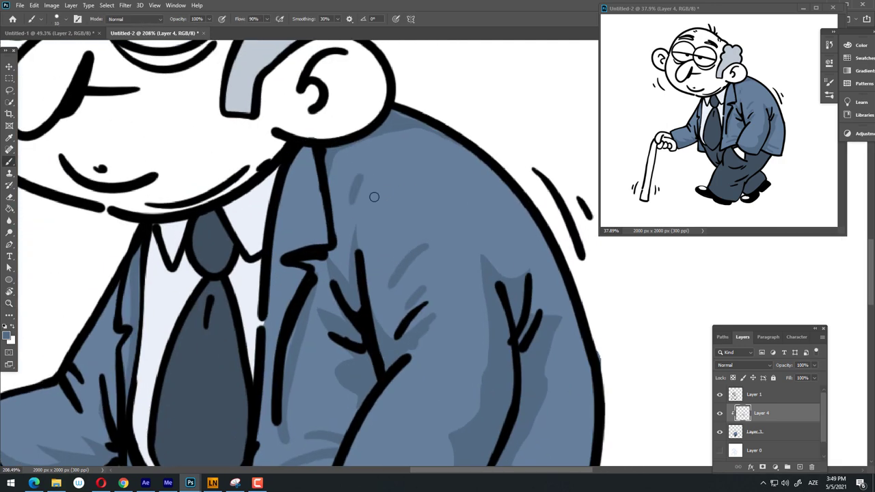
{"action": "scroll", "coordinate": [371, 196], "scroll_direction": "down", "scroll_amount": 2}
{"action": "scroll", "coordinate": [369, 198], "scroll_direction": "up", "scroll_amount": 4}
{"action": "key", "text": "b"}
{"action": "mouse_move", "coordinate": [328, 305]}
{"action": "left_mouse_down"}
{"action": "mouse_move", "coordinate": [367, 200]}
{"action": "mouse_move", "coordinate": [383, 51]}
{"action": "left_mouse_up"}
{"action": "key", "text": "z"}
{"action": "scroll", "coordinate": [290, 285], "scroll_direction": "down", "scroll_amount": 3}
Step: Set the foreground colour to the darker tie blue 283b45
{"action": "key", "text": "b"}
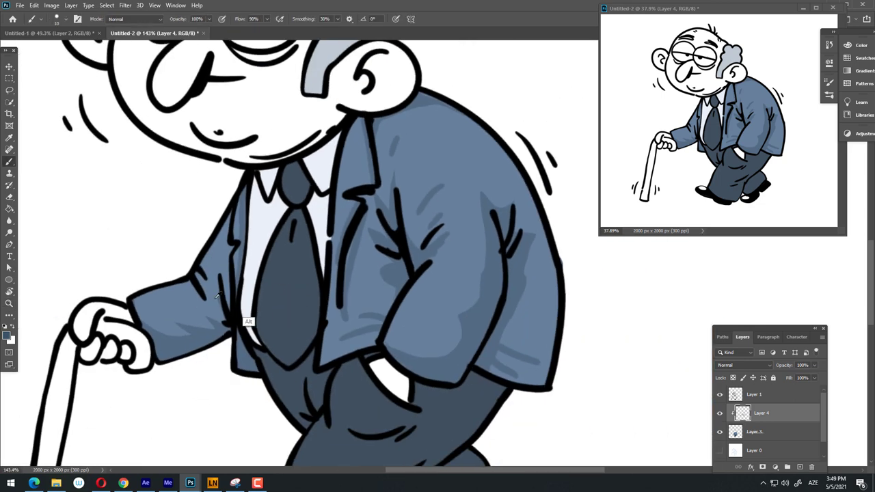
{"action": "left_click", "coordinate": [8, 334]}
{"action": "left_click", "coordinate": [635, 161]}
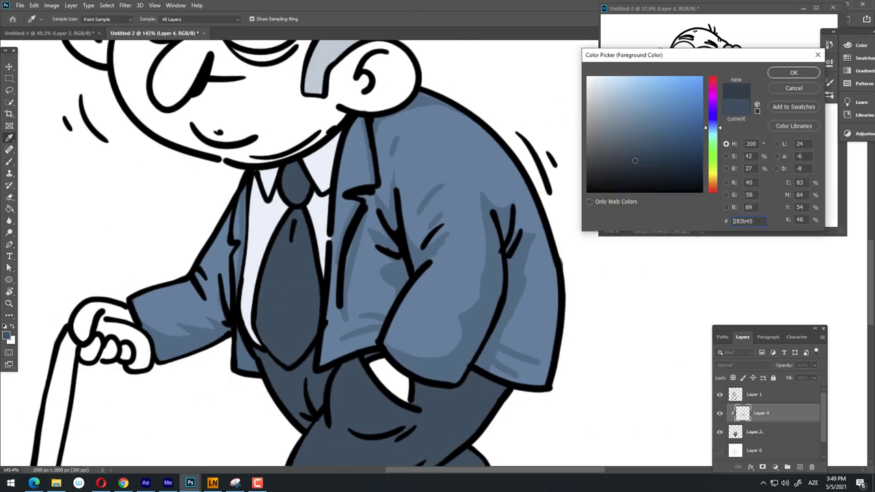
{"action": "left_click", "coordinate": [793, 73]}
Step: Paint dark shading on the tie, below the knot and inside the knot
{"action": "scroll", "coordinate": [294, 260], "scroll_direction": "up", "scroll_amount": 5, "text": "alt"}
{"action": "mouse_move", "coordinate": [322, 205]}
{"action": "left_mouse_down"}
{"action": "mouse_move", "coordinate": [342, 275]}
{"action": "mouse_move", "coordinate": [382, 256]}
{"action": "left_mouse_up"}
{"action": "left_click_drag", "start_coordinate": [357, 179], "coordinate": [347, 228]}
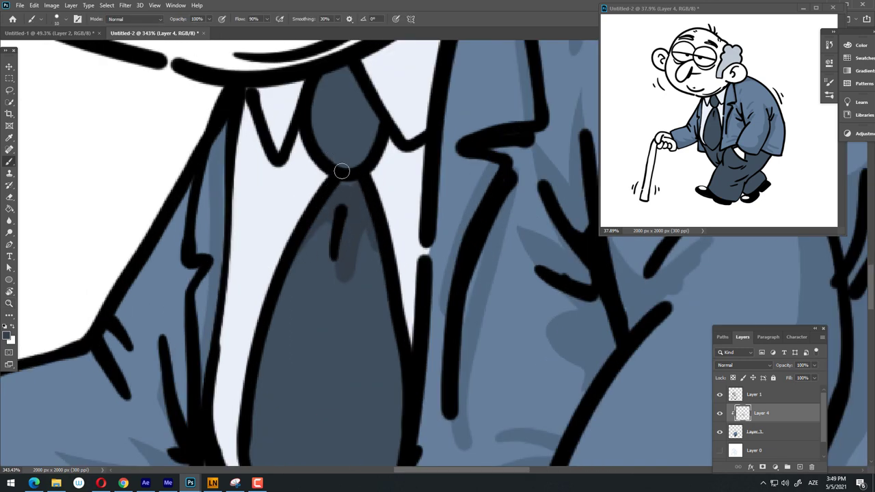
{"action": "mouse_move", "coordinate": [342, 171]}
{"action": "left_mouse_down"}
{"action": "mouse_move", "coordinate": [374, 133]}
{"action": "mouse_move", "coordinate": [313, 137]}
{"action": "mouse_move", "coordinate": [319, 146]}
{"action": "mouse_move", "coordinate": [336, 83]}
{"action": "left_mouse_up"}
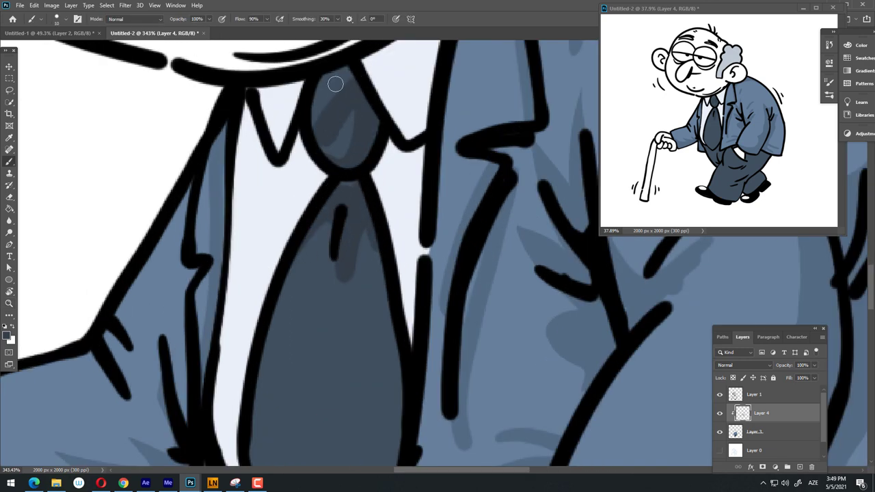
{"action": "scroll", "coordinate": [332, 218], "scroll_direction": "down", "scroll_amount": 4, "text": "alt"}
{"action": "scroll", "coordinate": [342, 192], "scroll_direction": "up", "scroll_amount": 3, "text": "alt"}
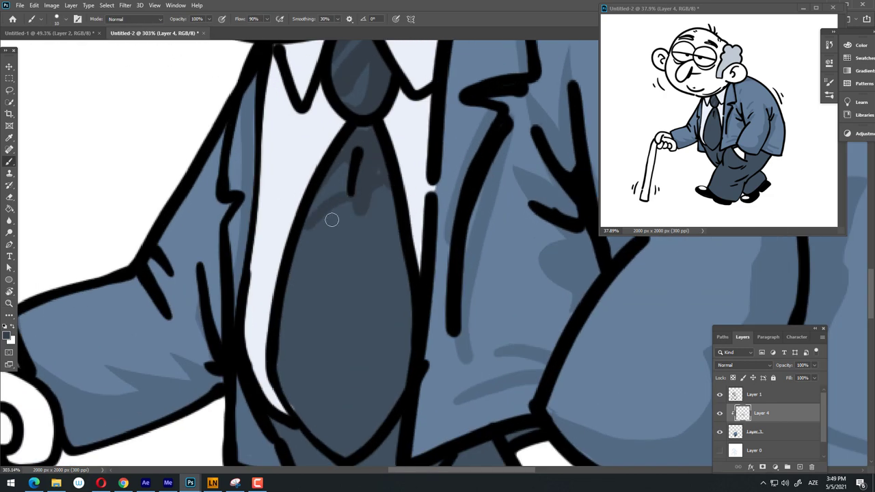
Step: Paint six dark diagonal stripes down the tie to its tip
{"action": "left_click_drag", "start_coordinate": [332, 220], "coordinate": [353, 204]}
{"action": "scroll", "coordinate": [372, 198], "scroll_direction": "down", "scroll_amount": 3, "text": "alt"}
{"action": "scroll", "coordinate": [335, 249], "scroll_direction": "up", "scroll_amount": 1, "text": "alt"}
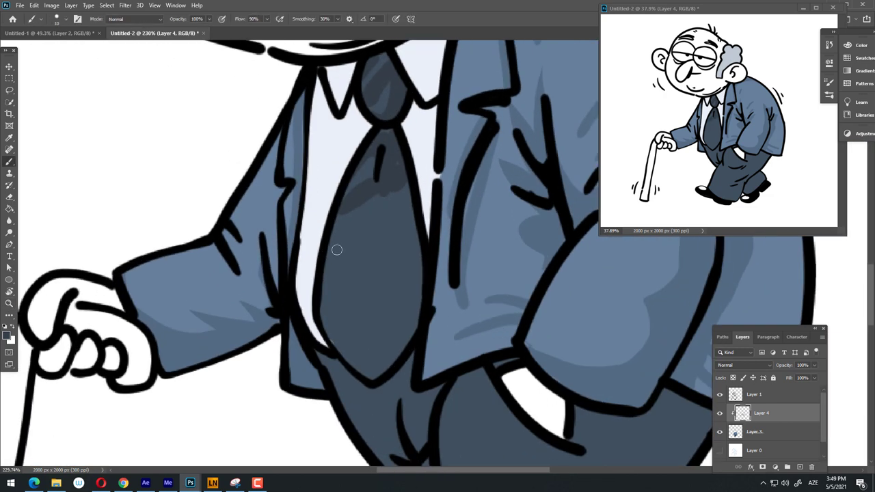
{"action": "left_click_drag", "start_coordinate": [336, 248], "coordinate": [410, 218]}
{"action": "left_click_drag", "start_coordinate": [325, 268], "coordinate": [401, 226]}
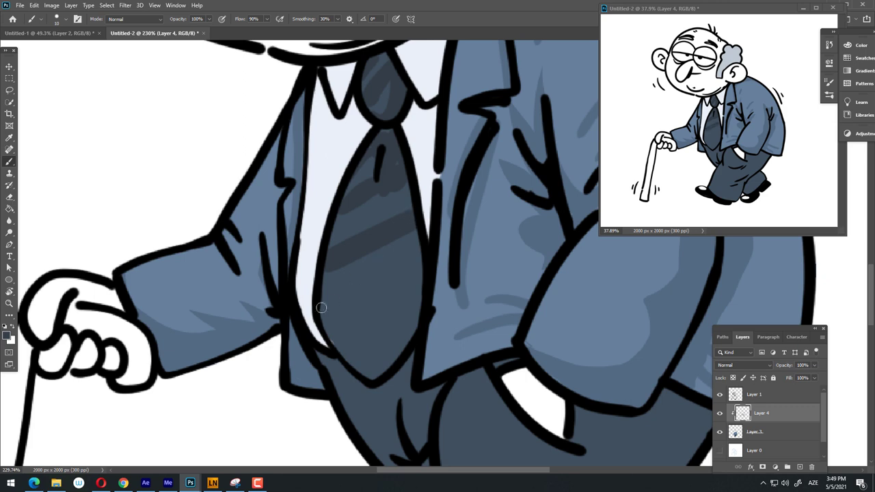
{"action": "left_click_drag", "start_coordinate": [322, 308], "coordinate": [402, 271]}
{"action": "left_click_drag", "start_coordinate": [326, 322], "coordinate": [422, 264]}
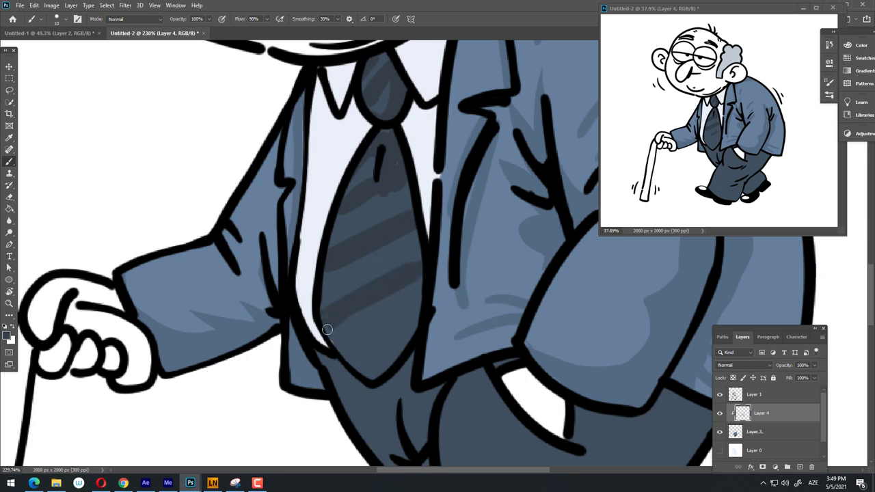
{"action": "mouse_move", "coordinate": [328, 331]}
{"action": "left_mouse_down"}
{"action": "mouse_move", "coordinate": [409, 287]}
{"action": "mouse_move", "coordinate": [399, 271]}
{"action": "mouse_move", "coordinate": [357, 292]}
{"action": "mouse_move", "coordinate": [333, 270]}
{"action": "left_mouse_up"}
Step: Shade the trouser crotch fold and the leg under the jacket hem
{"action": "key", "text": "z"}
{"action": "key", "text": "b"}
{"action": "left_click_drag", "start_coordinate": [413, 268], "coordinate": [359, 302]}
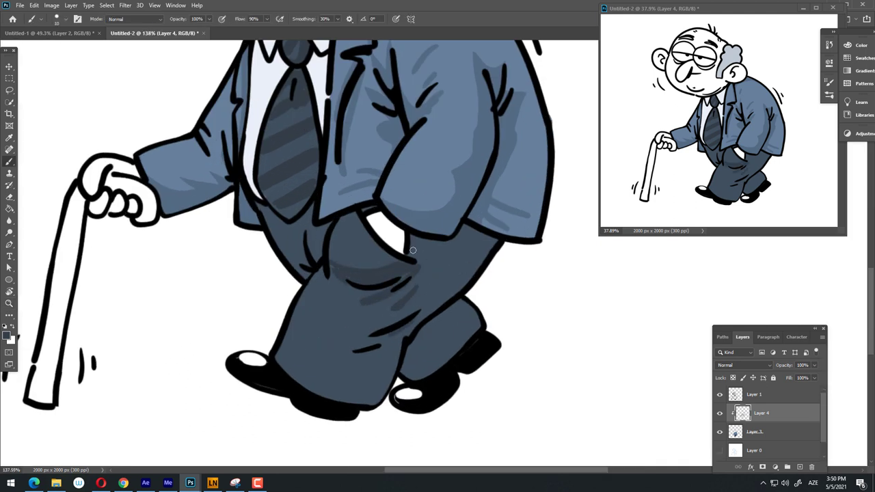
{"action": "left_click_drag", "start_coordinate": [418, 241], "coordinate": [475, 262]}
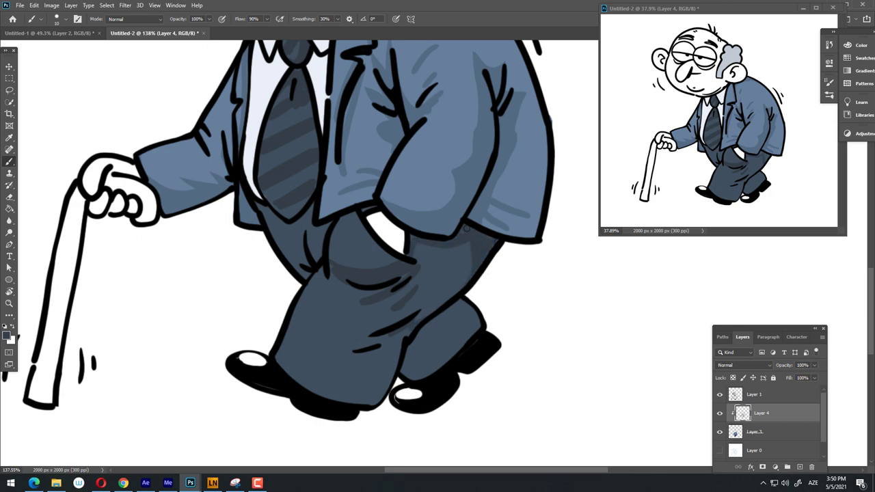
Step: Paint faint trouser shading and darken the edges of both trouser legs
{"action": "left_click_drag", "start_coordinate": [407, 426], "coordinate": [437, 427]}
{"action": "mouse_move", "coordinate": [472, 260]}
{"action": "left_mouse_down"}
{"action": "mouse_move", "coordinate": [465, 299]}
{"action": "mouse_move", "coordinate": [497, 265]}
{"action": "mouse_move", "coordinate": [474, 245]}
{"action": "left_mouse_up"}
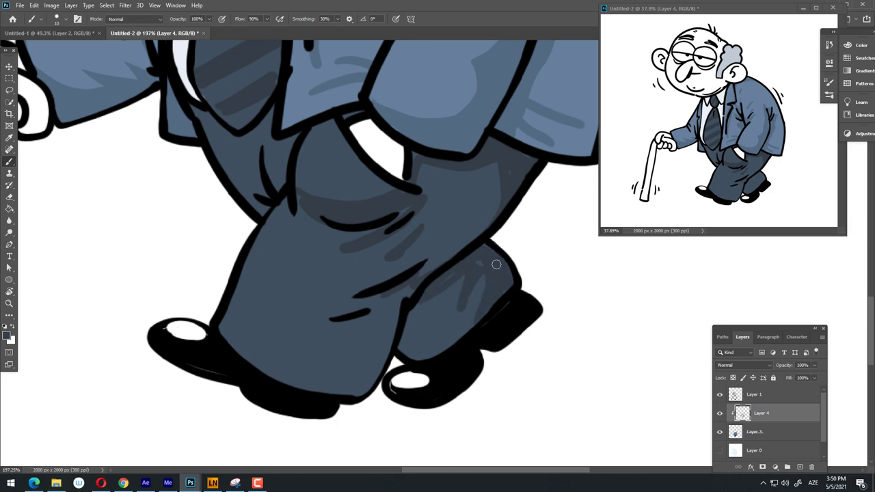
{"action": "scroll", "coordinate": [489, 254], "scroll_direction": "down", "scroll_amount": 3}
{"action": "scroll", "coordinate": [426, 334], "scroll_direction": "up", "scroll_amount": 4}
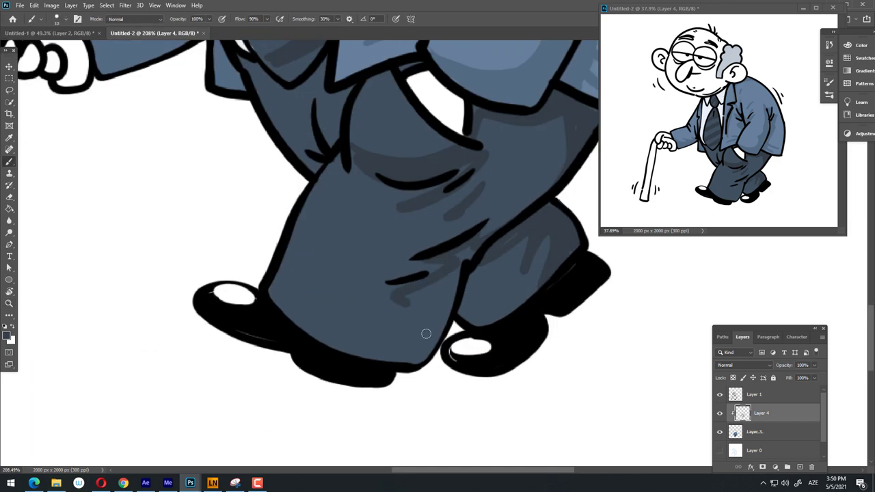
{"action": "mouse_move", "coordinate": [426, 334]}
{"action": "left_mouse_down"}
{"action": "mouse_move", "coordinate": [328, 352]}
{"action": "mouse_move", "coordinate": [422, 346]}
{"action": "mouse_move", "coordinate": [494, 240]}
{"action": "left_mouse_up"}
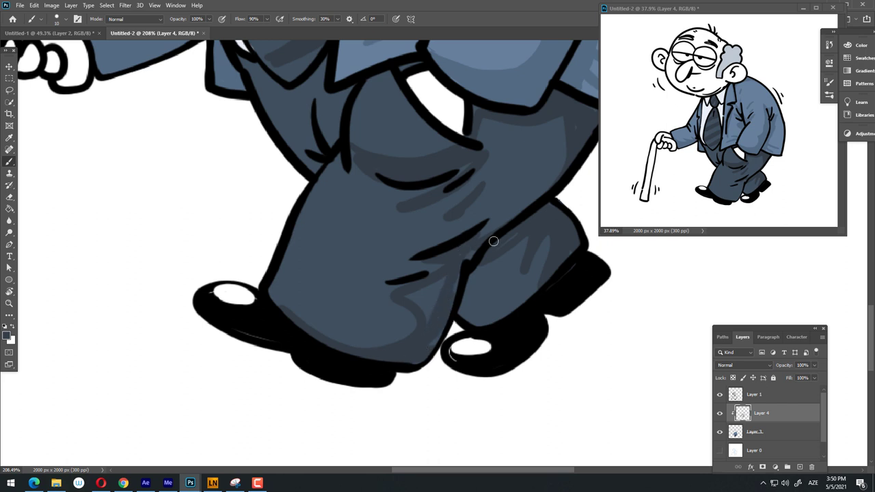
{"action": "left_click_drag", "start_coordinate": [448, 283], "coordinate": [406, 325]}
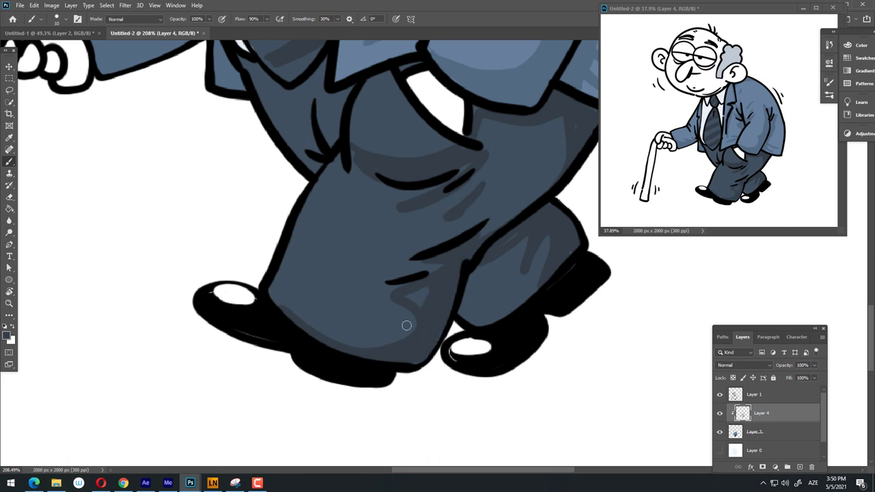
{"action": "mouse_move", "coordinate": [451, 235]}
{"action": "left_mouse_down"}
{"action": "mouse_move", "coordinate": [520, 209]}
{"action": "mouse_move", "coordinate": [558, 158]}
{"action": "left_mouse_up"}
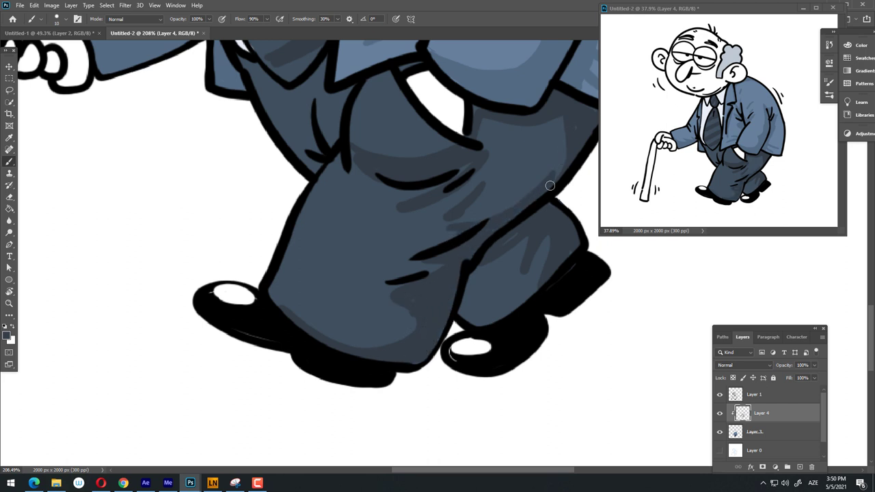
Step: Add dark shading strokes in the trouser fold and on the left trouser leg
{"action": "scroll", "coordinate": [550, 185], "scroll_direction": "down", "scroll_amount": 3}
{"action": "scroll", "coordinate": [354, 342], "scroll_direction": "up", "scroll_amount": 2}
{"action": "scroll", "coordinate": [353, 342], "scroll_direction": "up", "scroll_amount": 5}
{"action": "left_click_drag", "start_coordinate": [267, 308], "coordinate": [424, 332]}
{"action": "left_click_drag", "start_coordinate": [295, 372], "coordinate": [401, 369]}
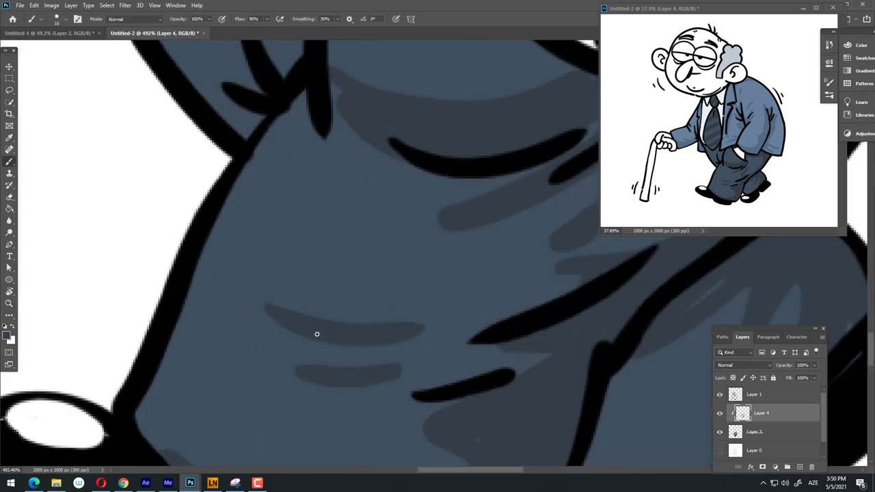
{"action": "scroll", "coordinate": [317, 333], "scroll_direction": "down", "scroll_amount": 5}
{"action": "scroll", "coordinate": [506, 253], "scroll_direction": "up", "scroll_amount": 2}
{"action": "left_click_drag", "start_coordinate": [253, 189], "coordinate": [286, 244]}
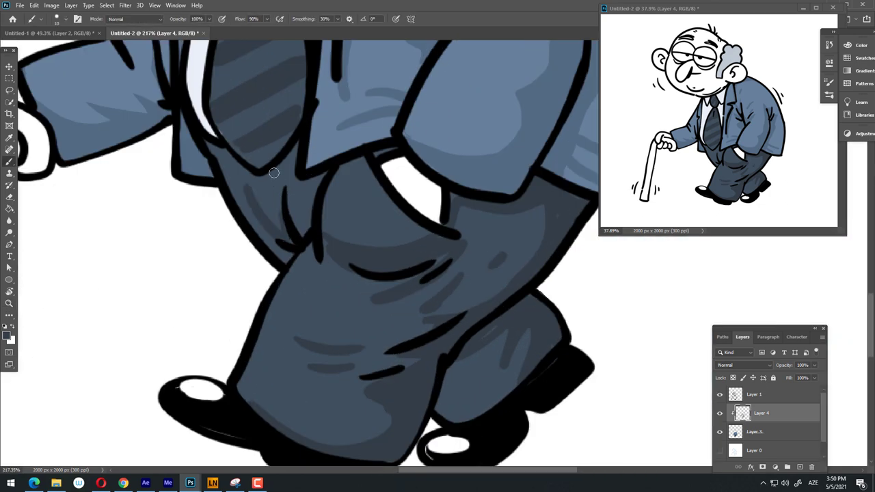
{"action": "left_click_drag", "start_coordinate": [277, 183], "coordinate": [295, 226]}
{"action": "left_click_drag", "start_coordinate": [310, 179], "coordinate": [307, 210]}
Step: Adjust the zoom on the figure and add a dark hatch stroke on the jacket
{"action": "key", "text": "z"}
{"action": "scroll", "coordinate": [287, 260], "scroll_direction": "down", "scroll_amount": 3}
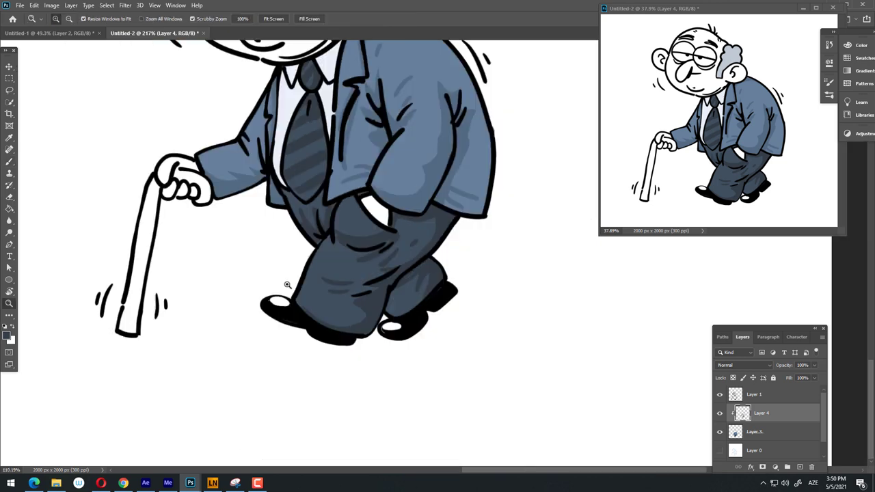
{"action": "scroll", "coordinate": [387, 274], "scroll_direction": "down", "scroll_amount": 2}
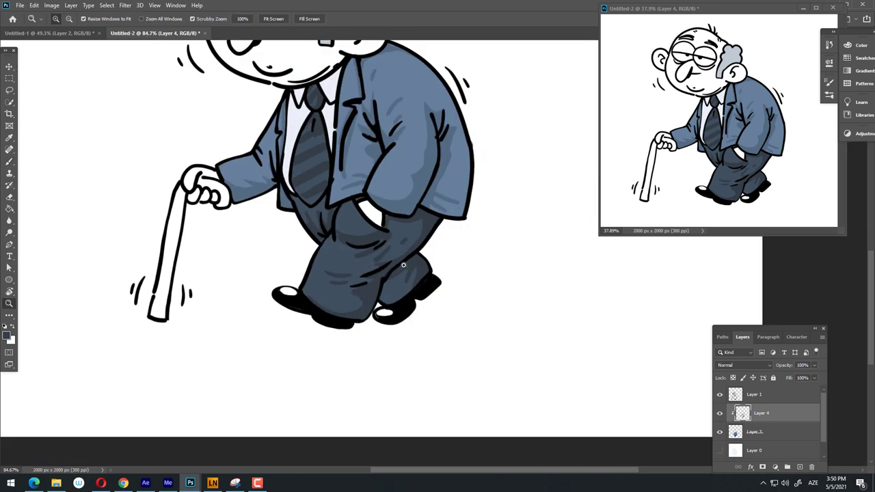
{"action": "scroll", "coordinate": [402, 235], "scroll_direction": "up", "scroll_amount": 1}
{"action": "scroll", "coordinate": [430, 234], "scroll_direction": "up", "scroll_amount": 1}
{"action": "scroll", "coordinate": [444, 227], "scroll_direction": "up", "scroll_amount": 1}
{"action": "key", "text": "b"}
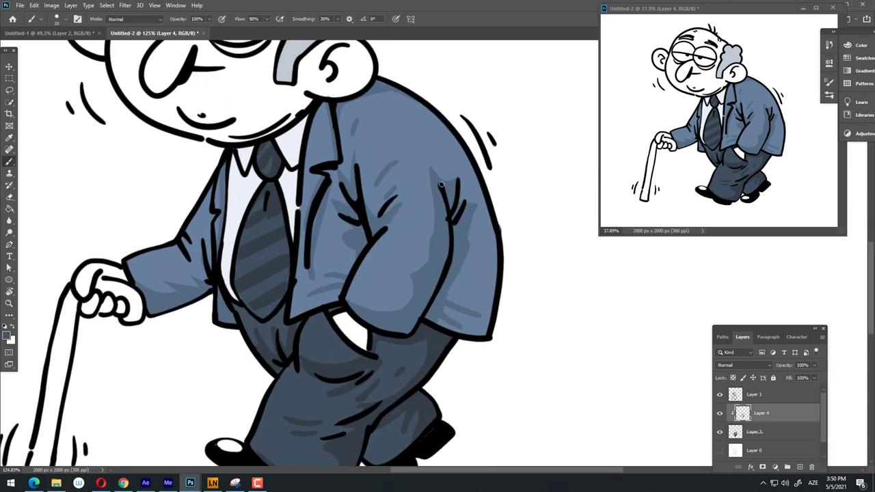
{"action": "scroll", "coordinate": [441, 184], "scroll_direction": "up", "scroll_amount": 3}
{"action": "key", "text": "z"}
{"action": "scroll", "coordinate": [525, 268], "scroll_direction": "down", "scroll_amount": 3}
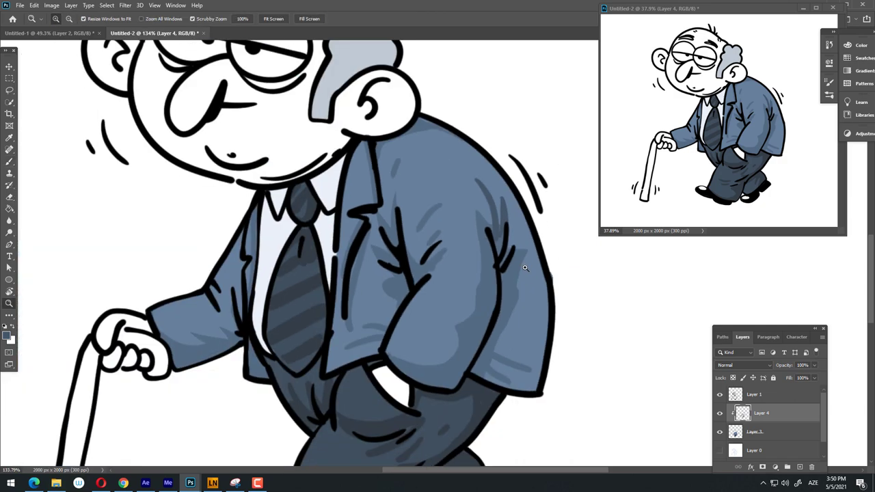
{"action": "key", "text": "b"}
{"action": "key", "text": "z"}
{"action": "scroll", "coordinate": [525, 268], "scroll_direction": "down", "scroll_amount": 2}
{"action": "scroll", "coordinate": [332, 235], "scroll_direction": "up", "scroll_amount": 1}
{"action": "scroll", "coordinate": [332, 235], "scroll_direction": "up", "scroll_amount": 3}
{"action": "key", "text": "b"}
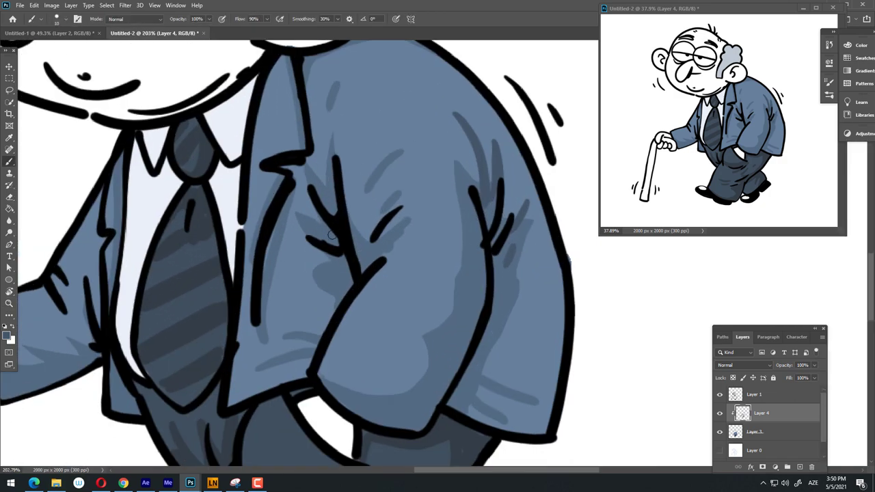
{"action": "key", "text": "z"}
{"action": "scroll", "coordinate": [398, 257], "scroll_direction": "down", "scroll_amount": 3}
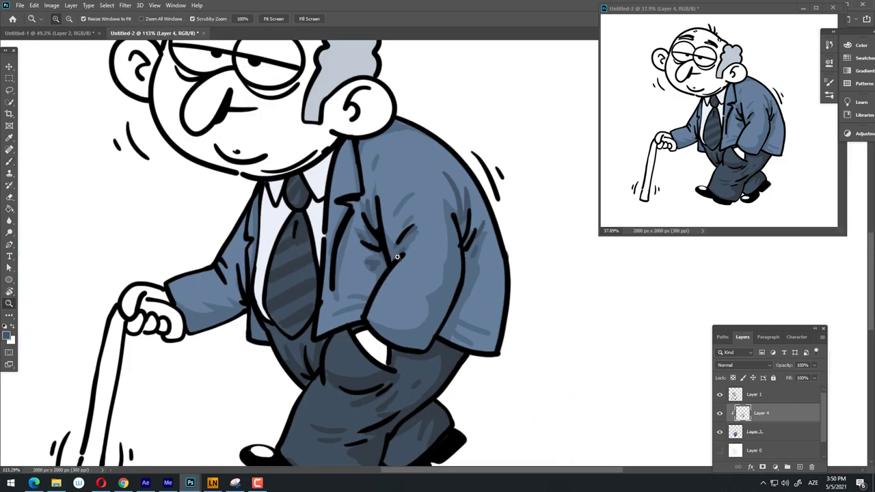
{"action": "key", "text": "b"}
{"action": "left_click_drag", "start_coordinate": [382, 191], "coordinate": [390, 228]}
Step: Darken the left lapel edge and add dark hatching across the sleeve
{"action": "key", "text": "z"}
{"action": "scroll", "coordinate": [412, 247], "scroll_direction": "down", "scroll_amount": 2}
{"action": "scroll", "coordinate": [270, 260], "scroll_direction": "up", "scroll_amount": 3}
{"action": "key", "text": "b"}
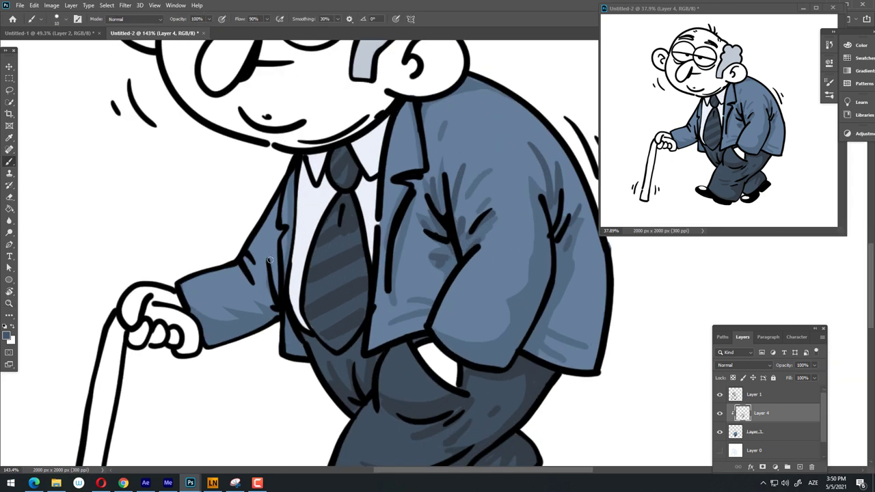
{"action": "left_click_drag", "start_coordinate": [286, 248], "coordinate": [297, 203]}
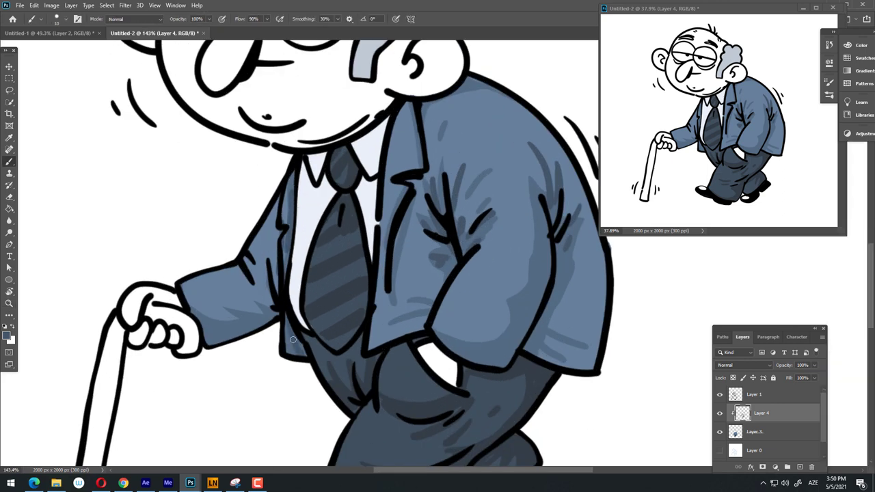
{"action": "left_click_drag", "start_coordinate": [227, 293], "coordinate": [269, 314]}
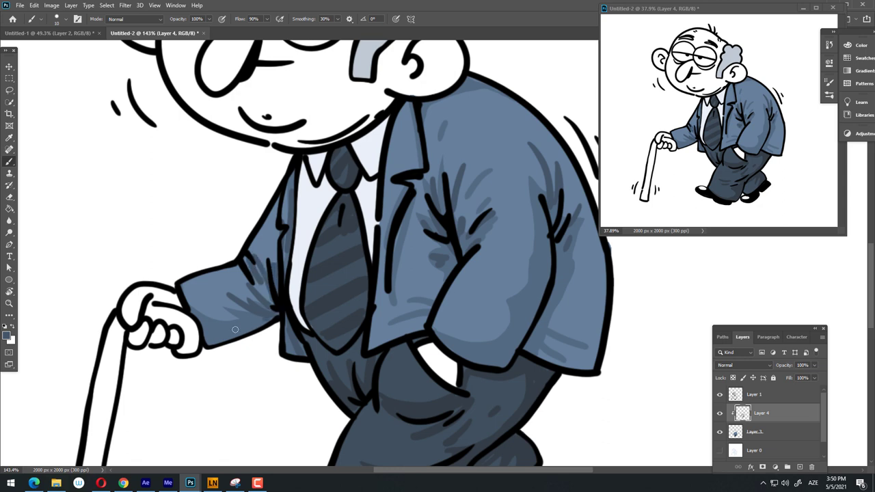
{"action": "key", "text": "z"}
{"action": "scroll", "coordinate": [247, 329], "scroll_direction": "down", "scroll_amount": 2}
{"action": "scroll", "coordinate": [205, 287], "scroll_direction": "up", "scroll_amount": 4}
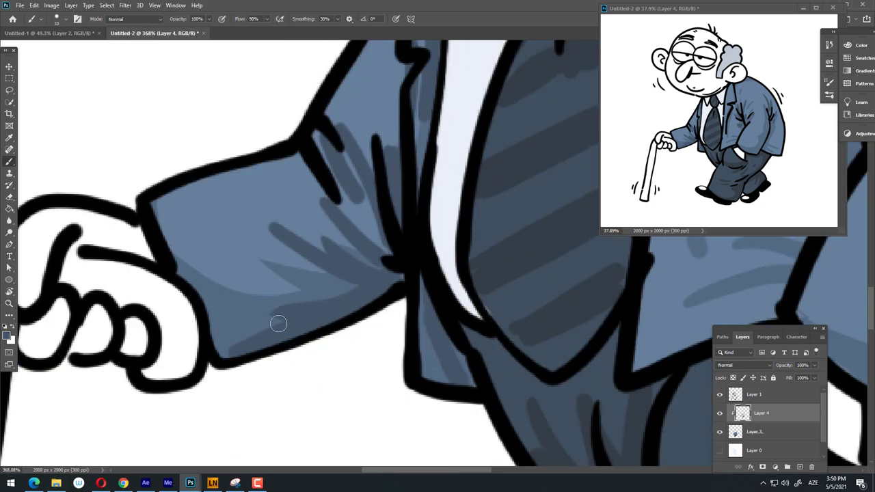
{"action": "key", "text": "b"}
{"action": "left_click_drag", "start_coordinate": [171, 251], "coordinate": [294, 322]}
Step: Try another hatch stroke on the jacket, then undo it
{"action": "key", "text": "z"}
{"action": "scroll", "coordinate": [205, 239], "scroll_direction": "down", "scroll_amount": 3}
{"action": "scroll", "coordinate": [376, 357], "scroll_direction": "up", "scroll_amount": 2}
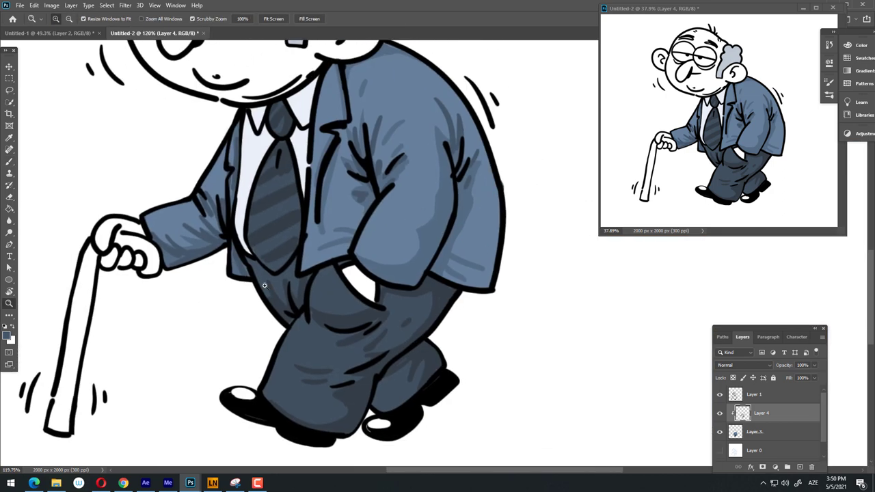
{"action": "key", "text": "b"}
{"action": "left_click_drag", "start_coordinate": [393, 220], "coordinate": [359, 215]}
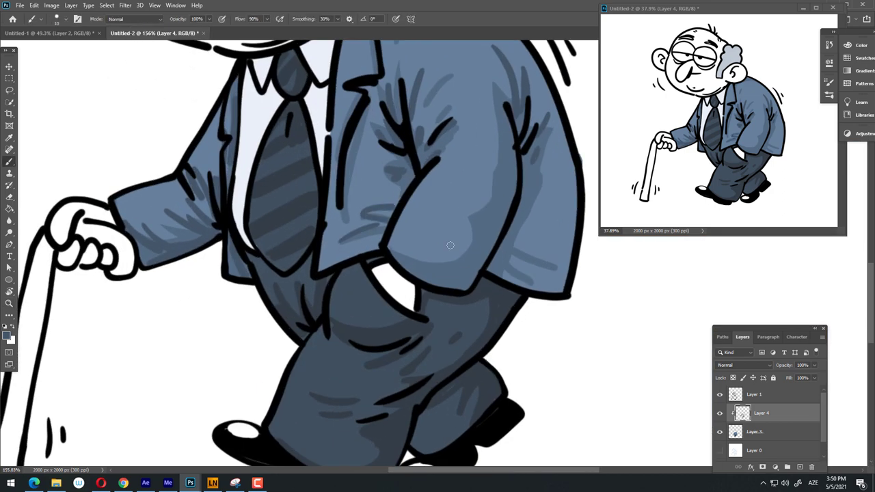
{"action": "key", "text": "ctrl+z"}
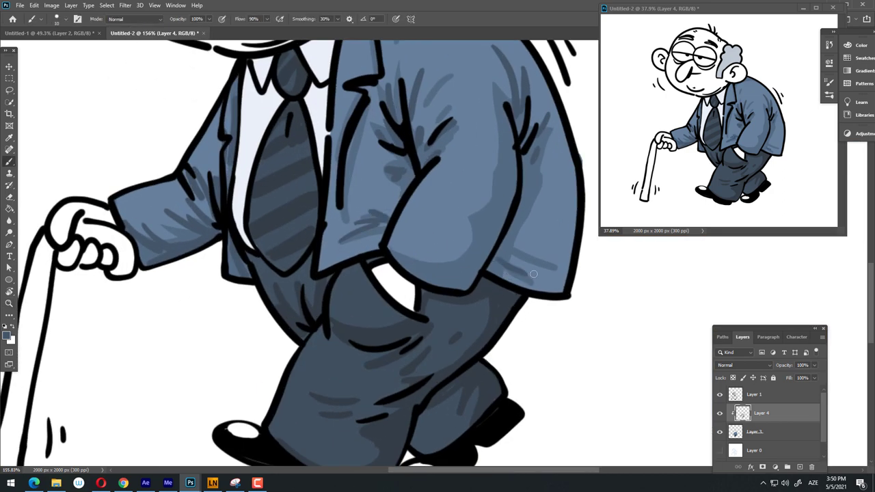
Step: Darken the jacket's lower-right edge and add a contour stroke along its inner edge
{"action": "key", "text": "z"}
{"action": "scroll", "coordinate": [532, 267], "scroll_direction": "down", "scroll_amount": 3}
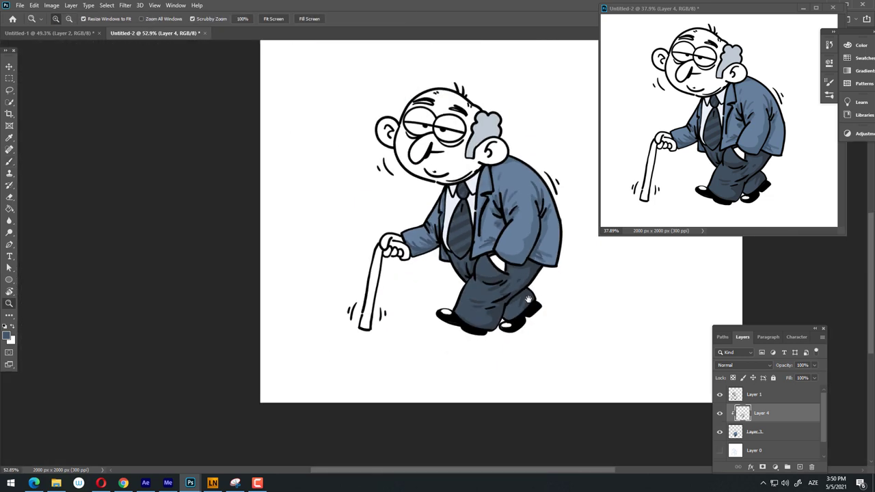
{"action": "scroll", "coordinate": [374, 331], "scroll_direction": "up", "scroll_amount": 3}
{"action": "key", "text": "b"}
{"action": "left_click_drag", "start_coordinate": [374, 330], "coordinate": [402, 303]}
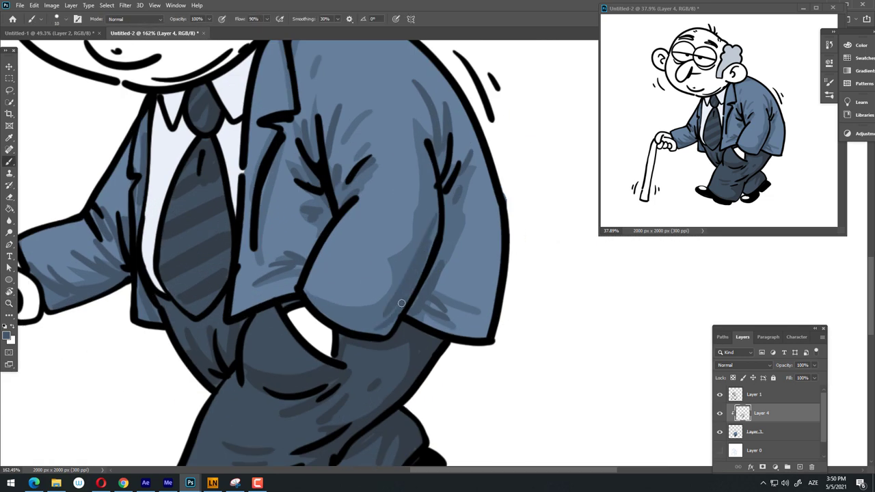
{"action": "left_click_drag", "start_coordinate": [424, 140], "coordinate": [438, 227]}
{"action": "key", "text": "z"}
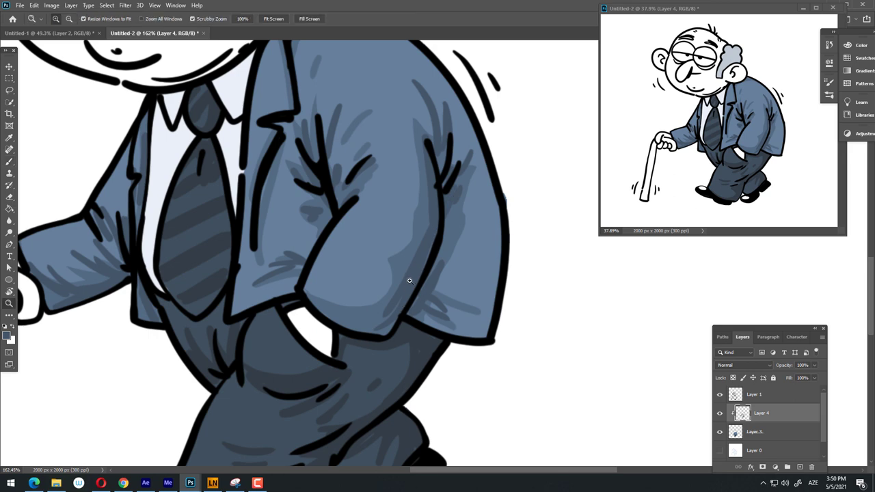
{"action": "scroll", "coordinate": [438, 260], "scroll_direction": "down", "scroll_amount": 3}
{"action": "scroll", "coordinate": [427, 302], "scroll_direction": "down", "scroll_amount": 1}
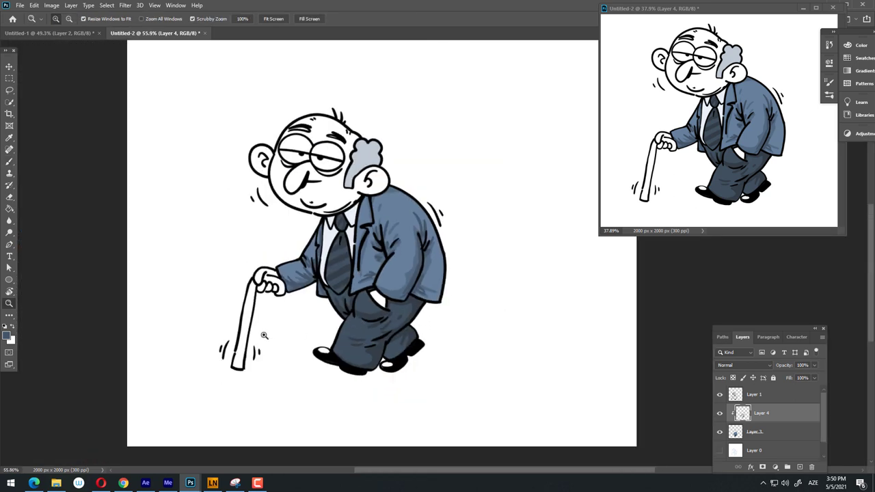
Step: Sample the light shirt colour from the drawing as the foreground colour
{"action": "left_click", "coordinate": [7, 335]}
{"action": "left_click", "coordinate": [357, 213]}
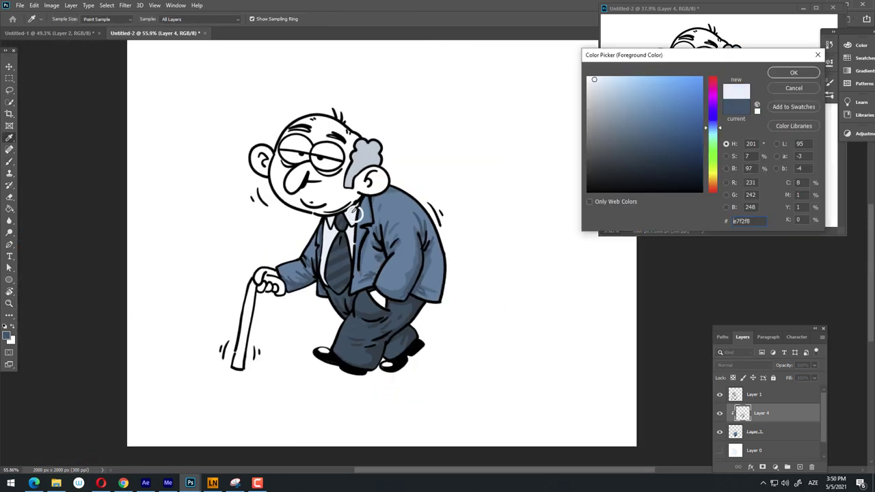
{"action": "left_click", "coordinate": [794, 73]}
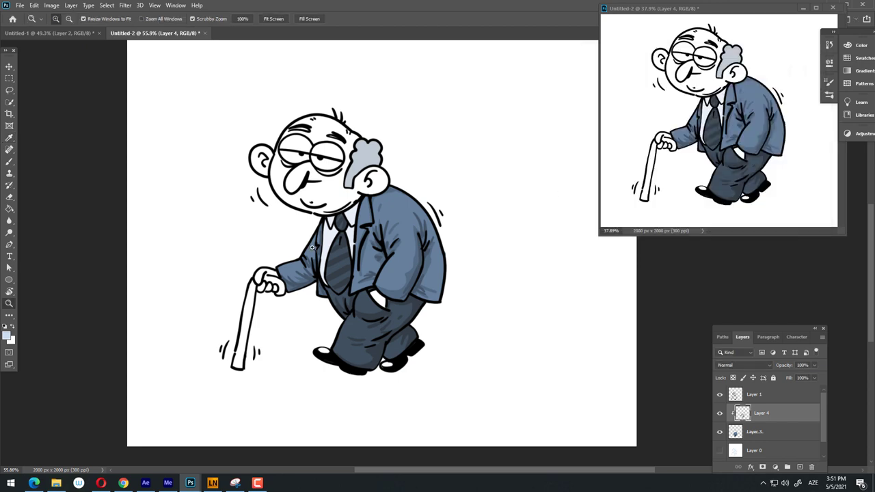
{"action": "scroll", "coordinate": [338, 312], "scroll_direction": "up", "scroll_amount": 5}
{"action": "scroll", "coordinate": [339, 313], "scroll_direction": "up", "scroll_amount": 1}
{"action": "key", "text": "b"}
Step: Paint light-blue strokes along the shirt edge beside the tie
{"action": "left_click_drag", "start_coordinate": [428, 157], "coordinate": [386, 315]}
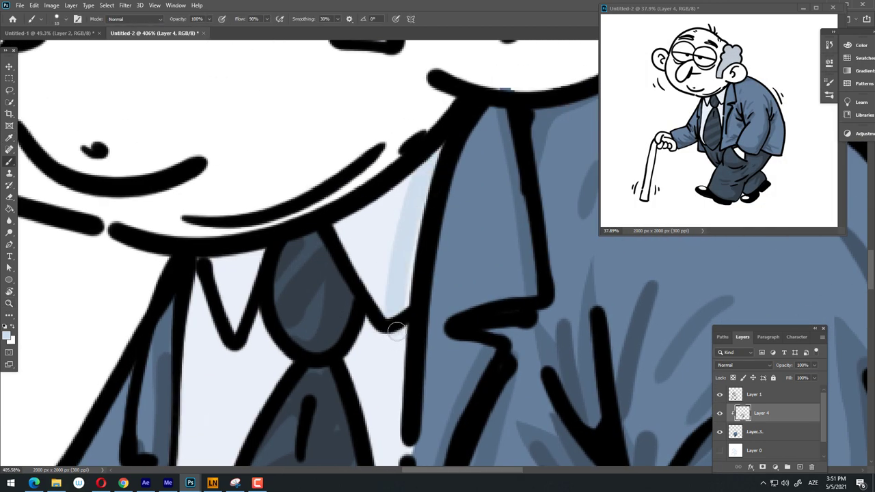
{"action": "scroll", "coordinate": [375, 246], "scroll_direction": "down", "scroll_amount": 3}
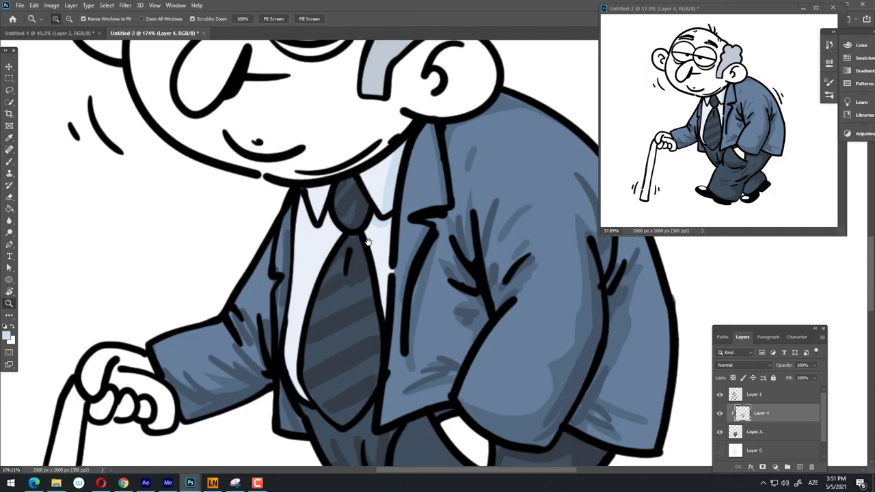
{"action": "scroll", "coordinate": [375, 247], "scroll_direction": "up", "scroll_amount": 1}
{"action": "left_click_drag", "start_coordinate": [380, 253], "coordinate": [381, 183]}
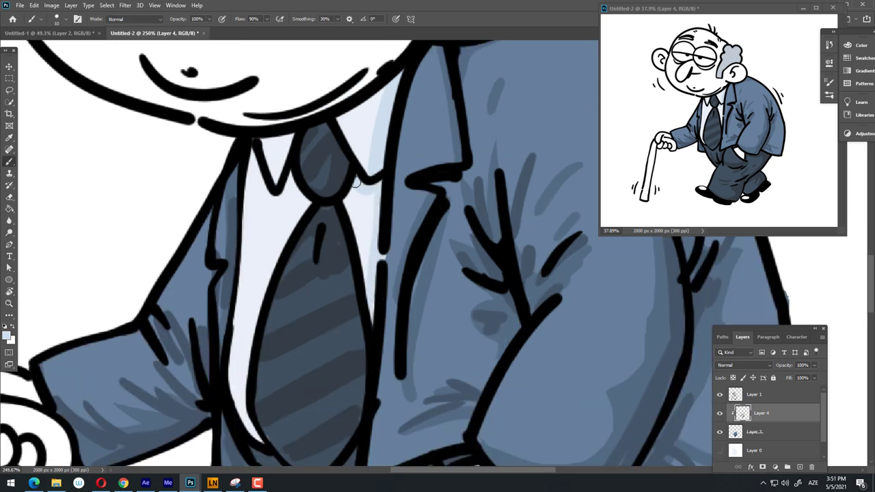
{"action": "scroll", "coordinate": [303, 205], "scroll_direction": "up", "scroll_amount": 1}
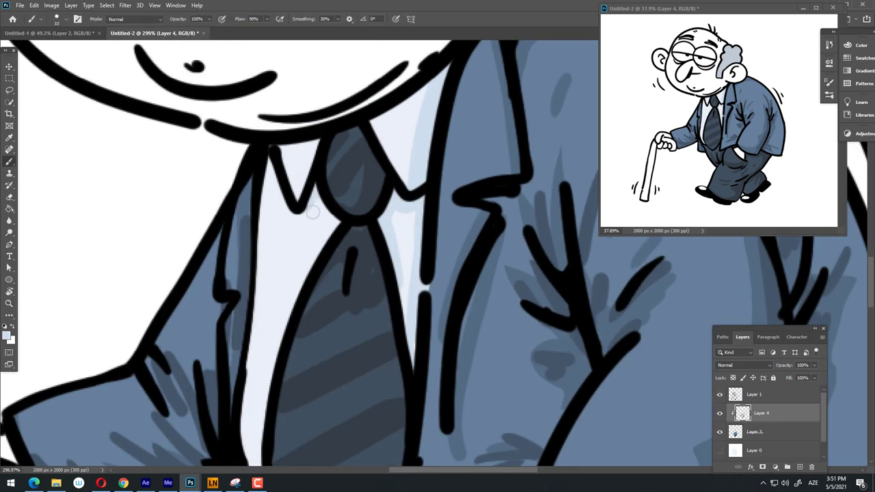
Step: Shade the shirt along the tie's left edge and down its left side in light blue
{"action": "left_click_drag", "start_coordinate": [296, 199], "coordinate": [319, 137]}
{"action": "left_click_drag", "start_coordinate": [271, 159], "coordinate": [259, 347]}
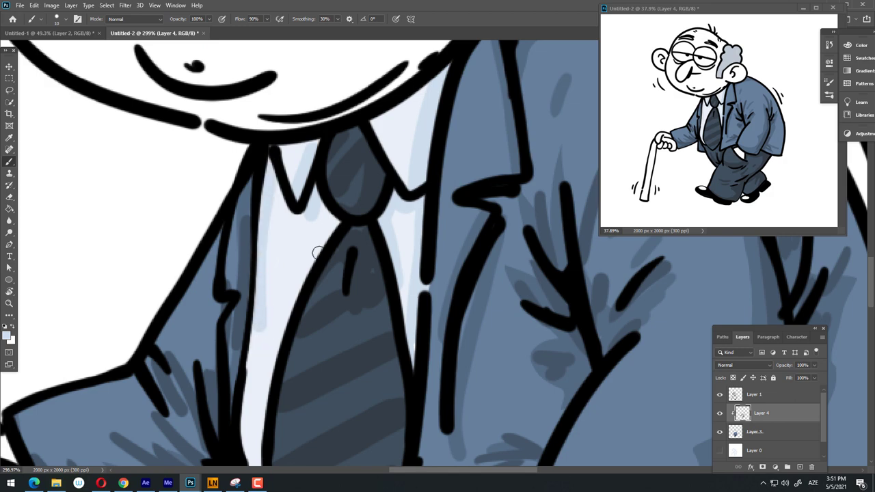
{"action": "scroll", "coordinate": [307, 234], "scroll_direction": "up", "scroll_amount": 1}
{"action": "left_click_drag", "start_coordinate": [307, 234], "coordinate": [313, 429]}
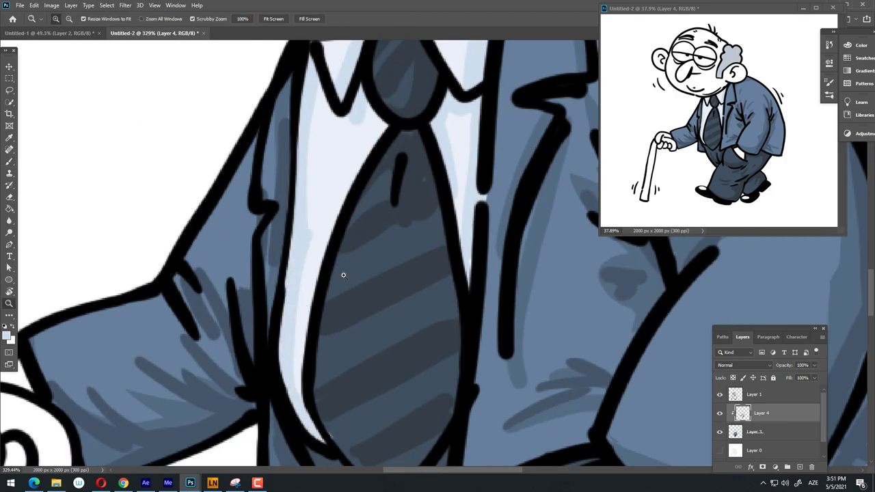
{"action": "scroll", "coordinate": [342, 273], "scroll_direction": "down", "scroll_amount": 2}
{"action": "scroll", "coordinate": [354, 279], "scroll_direction": "up", "scroll_amount": 2}
{"action": "left_click_drag", "start_coordinate": [321, 183], "coordinate": [331, 249]}
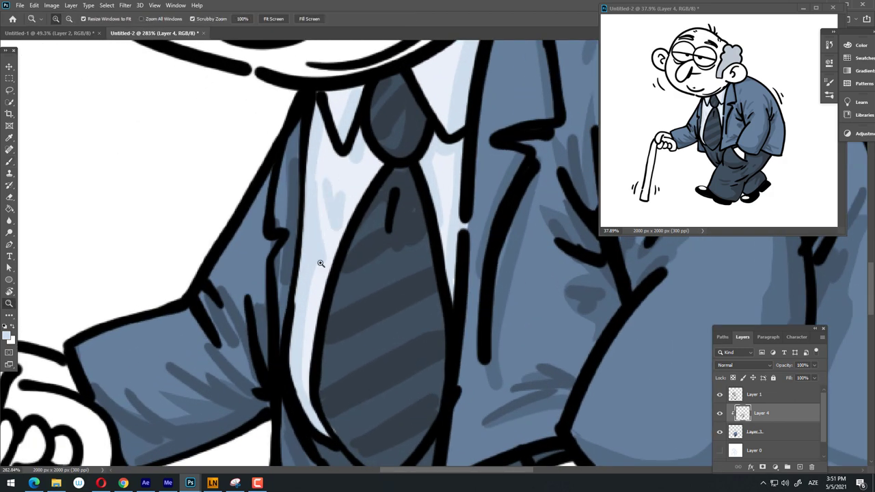
{"action": "scroll", "coordinate": [329, 253], "scroll_direction": "down", "scroll_amount": 3}
{"action": "scroll", "coordinate": [341, 249], "scroll_direction": "up", "scroll_amount": 3}
{"action": "scroll", "coordinate": [341, 249], "scroll_direction": "down", "scroll_amount": 4}
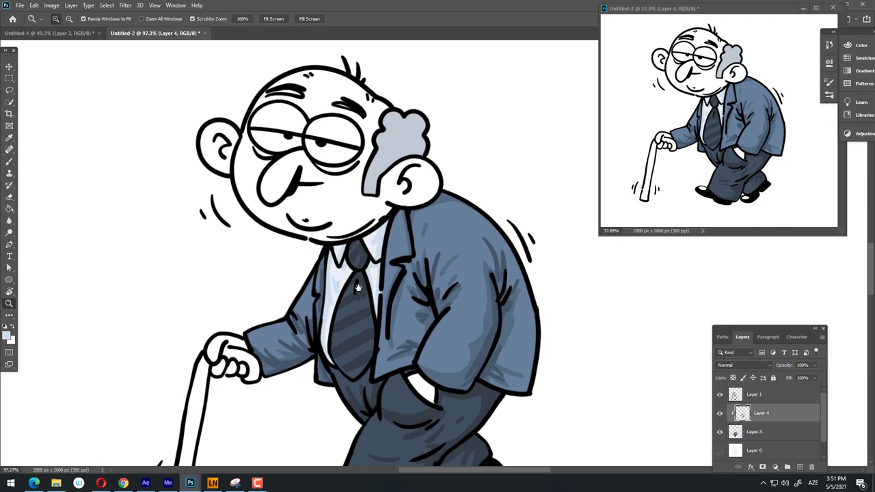
{"action": "left_click", "coordinate": [8, 338]}
Step: Accept a grey paint colour and brush darker grey shading evenly across the hair tuft
{"action": "left_click", "coordinate": [794, 73]}
{"action": "key", "text": "b"}
{"action": "scroll", "coordinate": [309, 221], "scroll_direction": "up", "scroll_amount": 2}
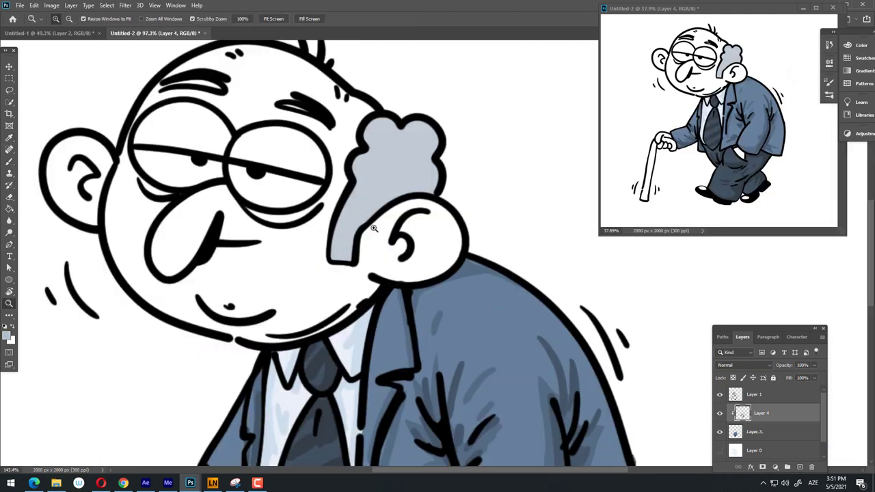
{"action": "scroll", "coordinate": [309, 221], "scroll_direction": "up", "scroll_amount": 2}
{"action": "left_click_drag", "start_coordinate": [420, 147], "coordinate": [420, 235]}
{"action": "scroll", "coordinate": [420, 235], "scroll_direction": "up", "scroll_amount": 2}
{"action": "scroll", "coordinate": [420, 234], "scroll_direction": "right", "scroll_amount": 2}
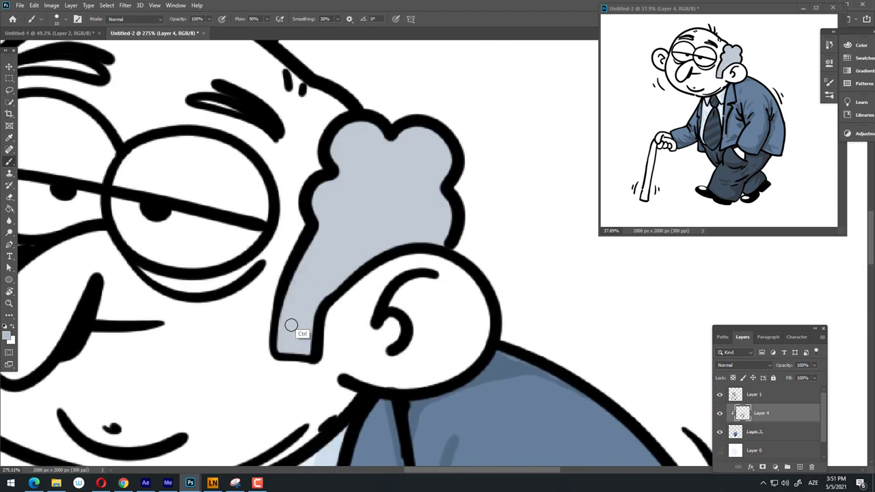
{"action": "left_click_drag", "start_coordinate": [318, 237], "coordinate": [419, 202]}
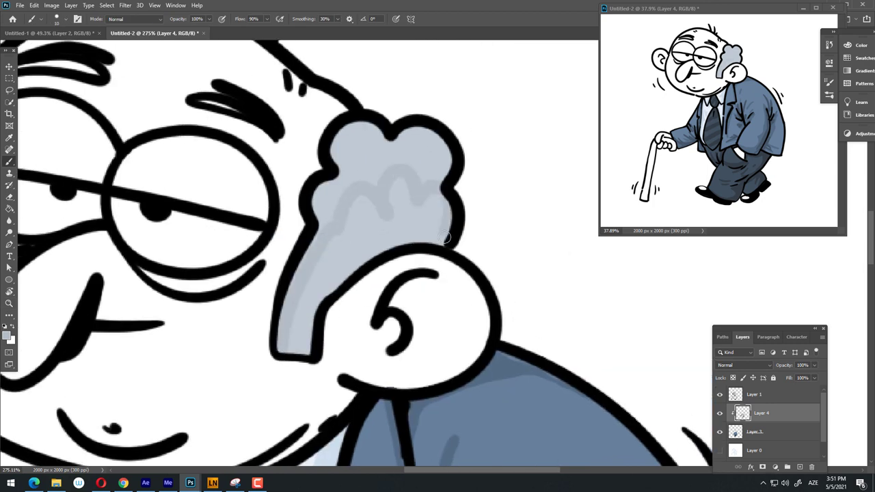
{"action": "mouse_move", "coordinate": [445, 236]}
{"action": "left_mouse_down"}
{"action": "mouse_move", "coordinate": [430, 200]}
{"action": "mouse_move", "coordinate": [424, 246]}
{"action": "mouse_move", "coordinate": [362, 232]}
{"action": "mouse_move", "coordinate": [415, 227]}
{"action": "mouse_move", "coordinate": [331, 276]}
{"action": "mouse_move", "coordinate": [376, 198]}
{"action": "mouse_move", "coordinate": [402, 211]}
{"action": "mouse_move", "coordinate": [408, 189]}
{"action": "left_mouse_up"}
{"action": "mouse_move", "coordinate": [373, 247]}
{"action": "left_mouse_down"}
{"action": "mouse_move", "coordinate": [321, 293]}
{"action": "mouse_move", "coordinate": [301, 353]}
{"action": "mouse_move", "coordinate": [303, 290]}
{"action": "mouse_move", "coordinate": [368, 183]}
{"action": "left_mouse_up"}
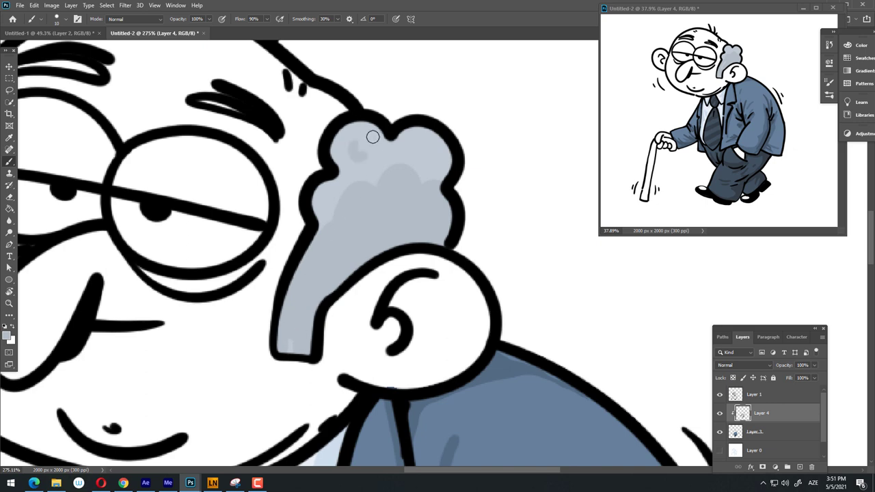
Step: Refit the view, confirm a new shading colour, and add more grey strokes to the hair
{"action": "key", "text": "z"}
{"action": "key", "text": "ctrl+0"}
{"action": "left_click", "coordinate": [380, 246]}
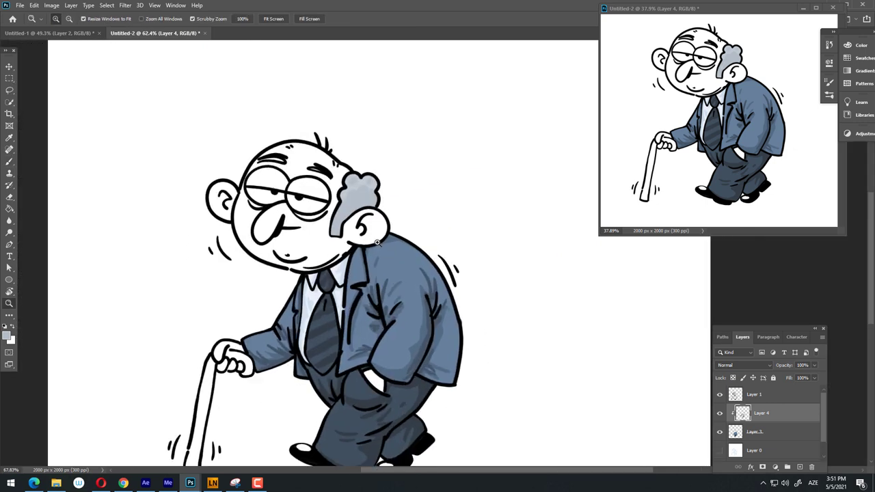
{"action": "key", "text": "b"}
{"action": "left_click", "coordinate": [6, 337]}
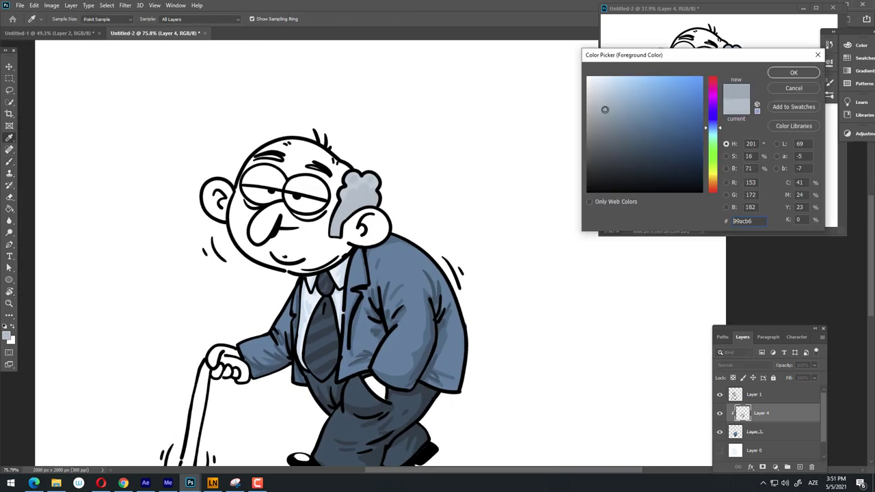
{"action": "left_click", "coordinate": [787, 72]}
{"action": "mouse_move", "coordinate": [410, 188]}
{"action": "left_mouse_down"}
{"action": "mouse_move", "coordinate": [441, 188]}
{"action": "mouse_move", "coordinate": [540, 74]}
{"action": "left_mouse_up"}
{"action": "mouse_move", "coordinate": [431, 168]}
{"action": "left_mouse_down"}
{"action": "mouse_move", "coordinate": [524, 146]}
{"action": "mouse_move", "coordinate": [394, 276]}
{"action": "left_mouse_up"}
{"action": "left_click_drag", "start_coordinate": [386, 201], "coordinate": [409, 195]}
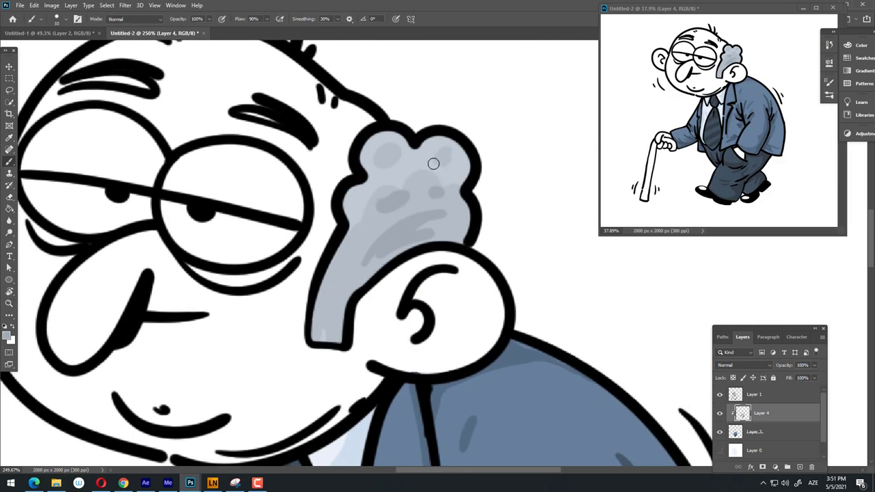
{"action": "key", "text": "z"}
{"action": "left_click_drag", "start_coordinate": [434, 163], "coordinate": [53, 307]}
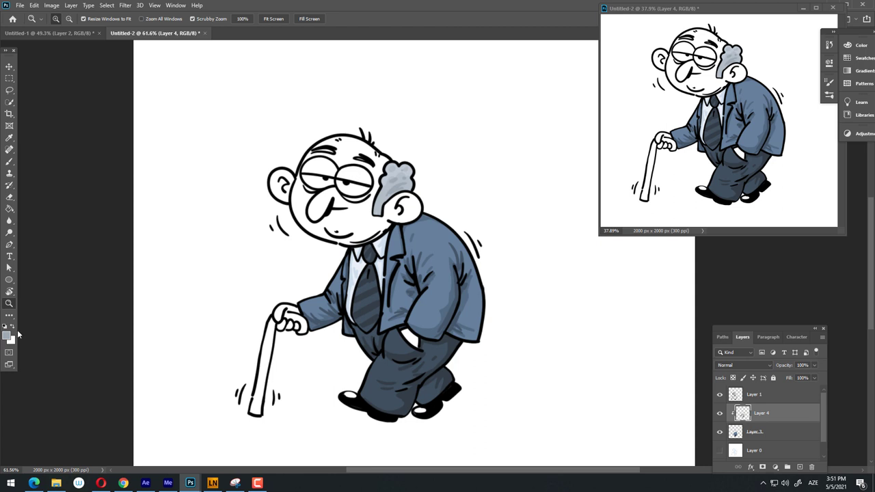
Step: Set the foreground to a pale peach and add a new layer above Layer 0
{"action": "left_click", "coordinate": [9, 335]}
{"action": "left_click_drag", "start_coordinate": [724, 171], "coordinate": [720, 186]}
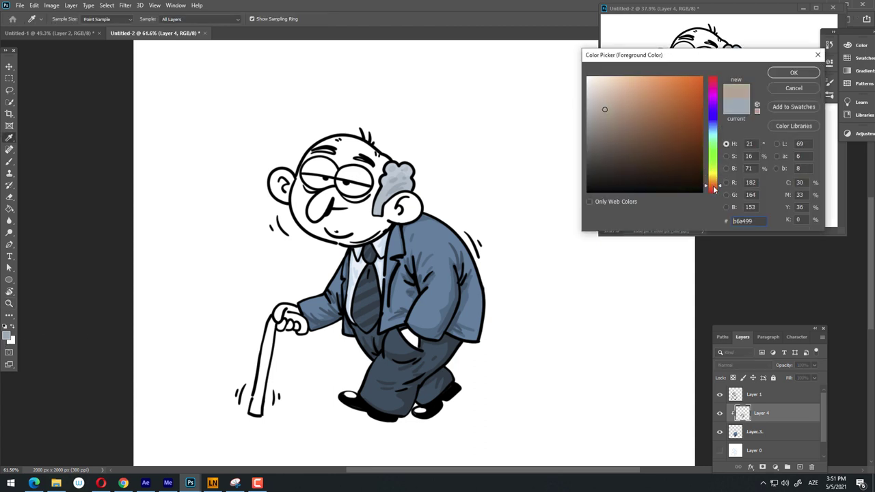
{"action": "left_click_drag", "start_coordinate": [621, 84], "coordinate": [614, 77]}
{"action": "left_click", "coordinate": [793, 73]}
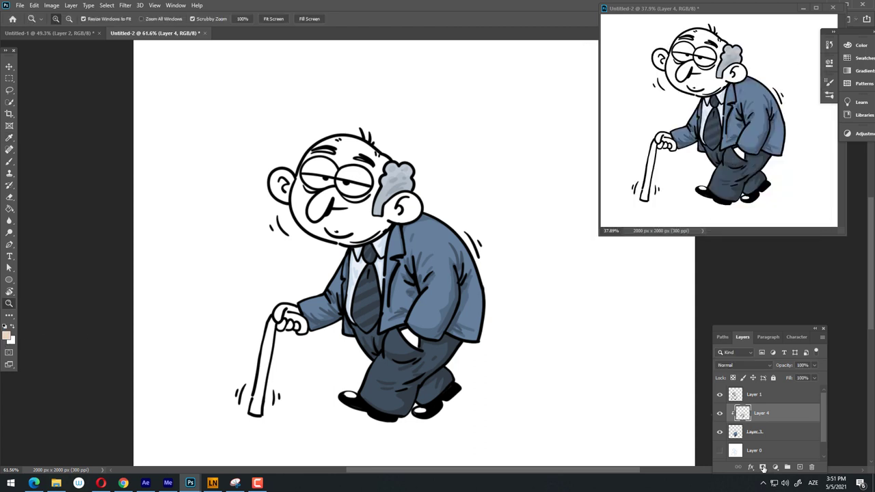
{"action": "left_click", "coordinate": [786, 451]}
{"action": "left_click", "coordinate": [800, 469]}
Step: Paint peach skin over the eyes, cheek and face with a larger brush
{"action": "scroll", "coordinate": [350, 162], "scroll_direction": "up", "scroll_amount": 2}
{"action": "key", "text": "b"}
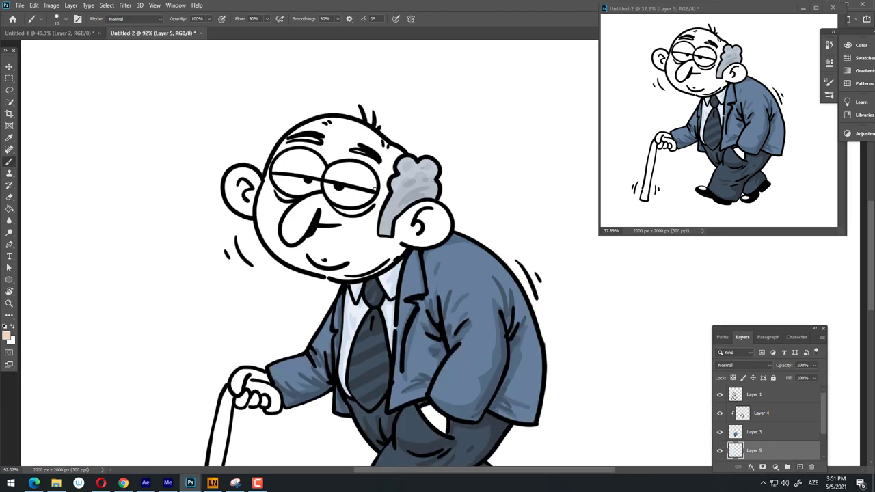
{"action": "right_click", "coordinate": [362, 166]}
{"action": "key", "text": "Escape"}
{"action": "mouse_move", "coordinate": [362, 166]}
{"action": "left_mouse_down"}
{"action": "mouse_move", "coordinate": [352, 229]}
{"action": "mouse_move", "coordinate": [383, 226]}
{"action": "left_mouse_up"}
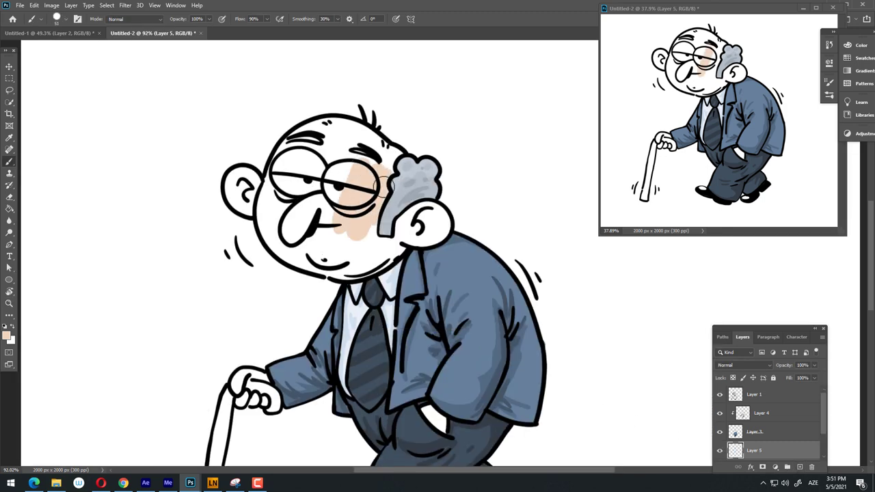
{"action": "scroll", "coordinate": [349, 178], "scroll_direction": "up", "scroll_amount": 1}
{"action": "mouse_move", "coordinate": [288, 201]}
{"action": "left_mouse_down"}
{"action": "mouse_move", "coordinate": [345, 175]}
{"action": "mouse_move", "coordinate": [294, 256]}
{"action": "mouse_move", "coordinate": [413, 263]}
{"action": "mouse_move", "coordinate": [370, 312]}
{"action": "mouse_move", "coordinate": [287, 289]}
{"action": "mouse_move", "coordinate": [267, 188]}
{"action": "mouse_move", "coordinate": [328, 266]}
{"action": "mouse_move", "coordinate": [383, 240]}
{"action": "mouse_move", "coordinate": [316, 290]}
{"action": "mouse_move", "coordinate": [438, 264]}
{"action": "mouse_move", "coordinate": [472, 246]}
{"action": "mouse_move", "coordinate": [438, 229]}
{"action": "mouse_move", "coordinate": [452, 246]}
{"action": "mouse_move", "coordinate": [437, 219]}
{"action": "mouse_move", "coordinate": [387, 192]}
{"action": "mouse_move", "coordinate": [232, 205]}
{"action": "mouse_move", "coordinate": [195, 329]}
{"action": "mouse_move", "coordinate": [315, 232]}
{"action": "mouse_move", "coordinate": [367, 241]}
{"action": "mouse_move", "coordinate": [359, 312]}
{"action": "mouse_move", "coordinate": [470, 351]}
{"action": "left_mouse_up"}
{"action": "scroll", "coordinate": [409, 198], "scroll_direction": "up", "scroll_amount": 3}
{"action": "scroll", "coordinate": [457, 185], "scroll_direction": "down", "scroll_amount": 3}
{"action": "scroll", "coordinate": [333, 235], "scroll_direction": "up", "scroll_amount": 3}
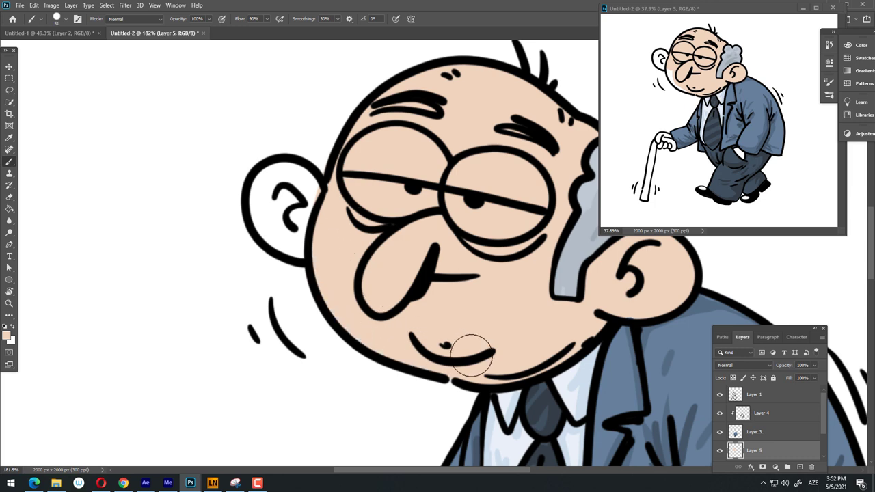
Step: Paint peach skin on the thumb and hand with a smaller brush
{"action": "key", "text": "e"}
{"action": "key", "text": "b"}
{"action": "mouse_move", "coordinate": [298, 222]}
{"action": "left_mouse_down"}
{"action": "mouse_move", "coordinate": [287, 192]}
{"action": "mouse_move", "coordinate": [274, 219]}
{"action": "mouse_move", "coordinate": [301, 239]}
{"action": "left_mouse_up"}
{"action": "key", "text": "z"}
{"action": "scroll", "coordinate": [386, 254], "scroll_direction": "down", "scroll_amount": 3}
{"action": "scroll", "coordinate": [387, 255], "scroll_direction": "up", "scroll_amount": 1}
{"action": "scroll", "coordinate": [379, 250], "scroll_direction": "up", "scroll_amount": 3}
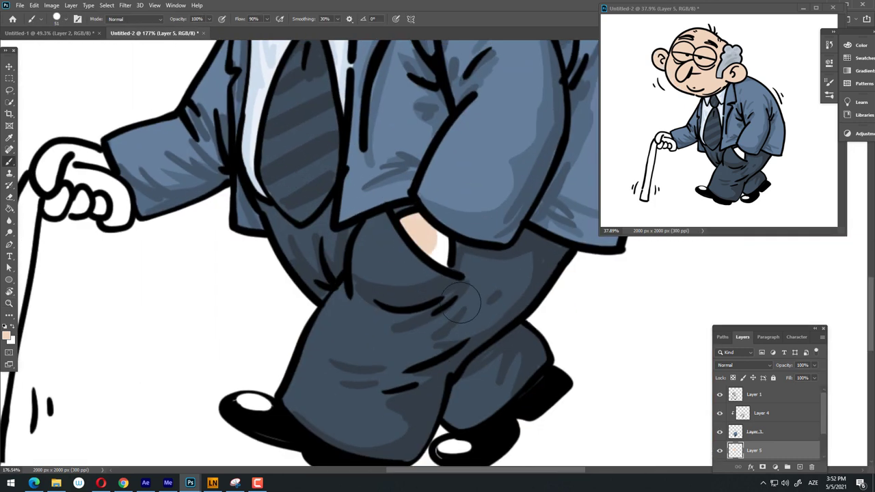
{"action": "scroll", "coordinate": [371, 246], "scroll_direction": "down", "scroll_amount": 3}
{"action": "scroll", "coordinate": [318, 214], "scroll_direction": "up", "scroll_amount": 3}
{"action": "key", "text": "b"}
{"action": "right_click", "coordinate": [359, 212]}
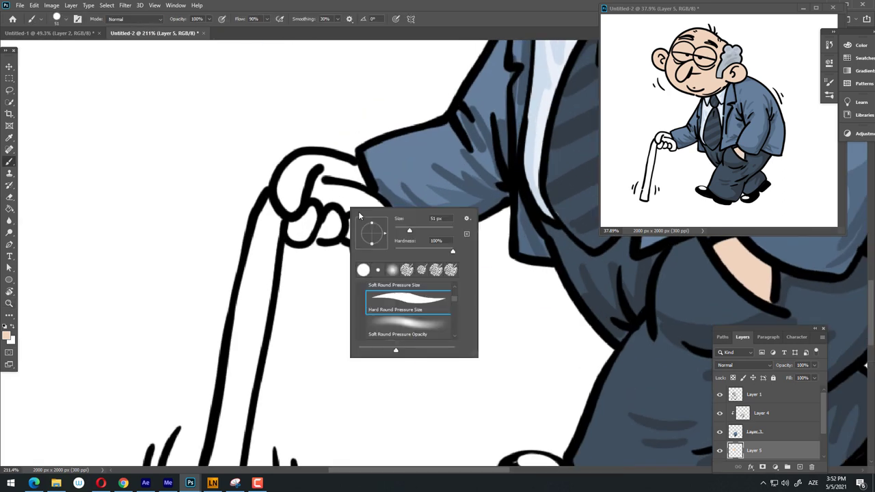
{"action": "key", "text": "Escape"}
{"action": "mouse_move", "coordinate": [305, 220]}
{"action": "left_mouse_down"}
{"action": "mouse_move", "coordinate": [295, 231]}
{"action": "mouse_move", "coordinate": [335, 226]}
{"action": "left_mouse_up"}
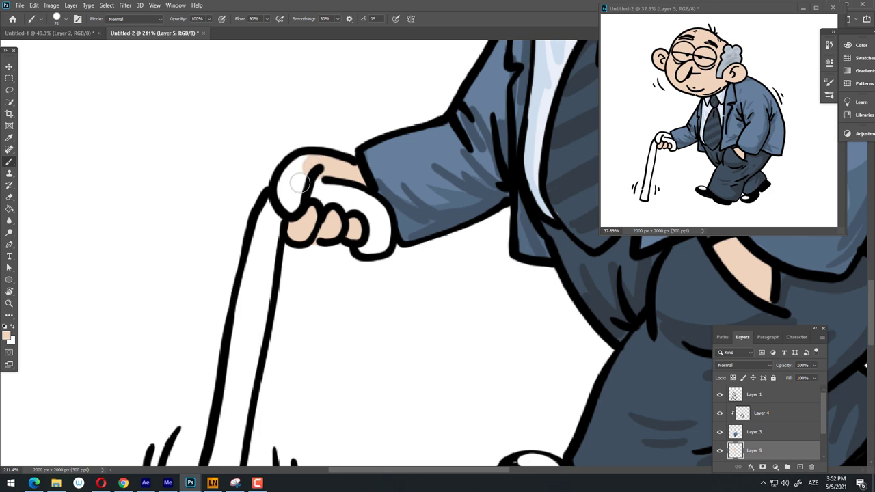
{"action": "left_click_drag", "start_coordinate": [301, 184], "coordinate": [307, 171]}
{"action": "key", "text": "z"}
{"action": "key", "text": "ctrl+0"}
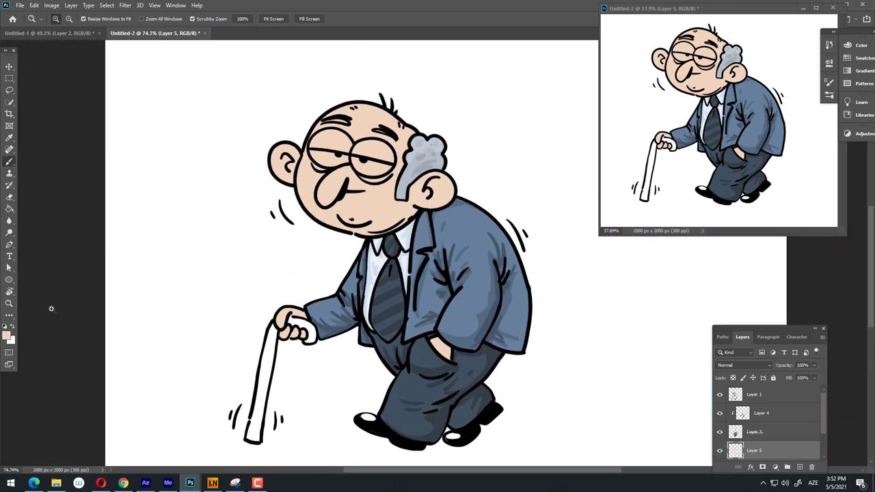
Step: Pick a darker peach and shade the inside of the ear down to the jaw
{"action": "key", "text": "i"}
{"action": "left_click", "coordinate": [7, 334]}
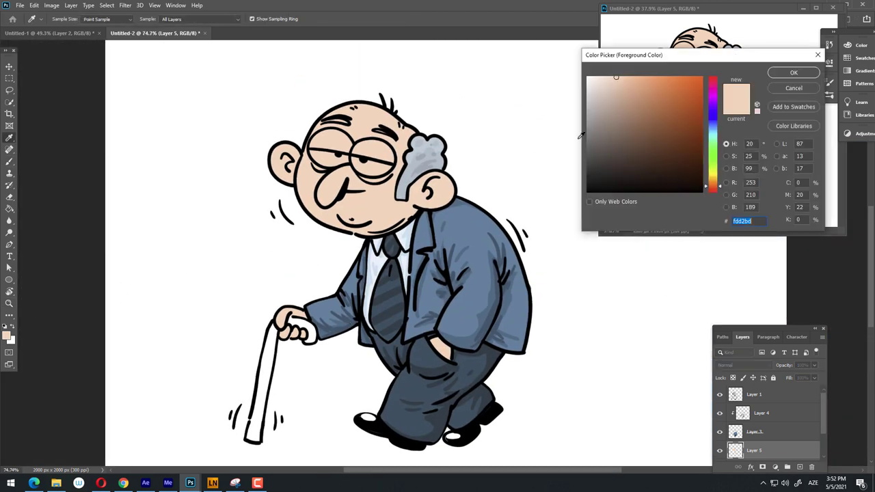
{"action": "left_click", "coordinate": [794, 73]}
{"action": "key", "text": "b"}
{"action": "scroll", "coordinate": [418, 166], "scroll_direction": "up", "scroll_amount": 5}
{"action": "left_click_drag", "start_coordinate": [418, 167], "coordinate": [433, 221]}
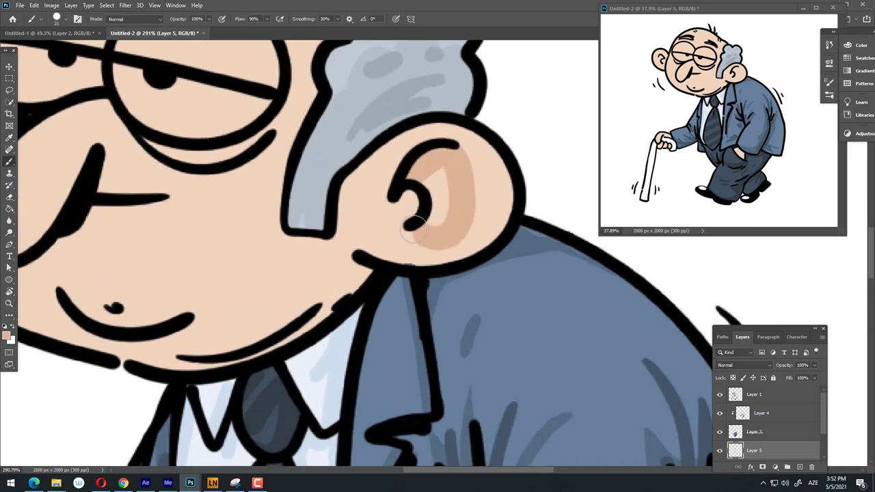
{"action": "left_click_drag", "start_coordinate": [505, 207], "coordinate": [408, 248]}
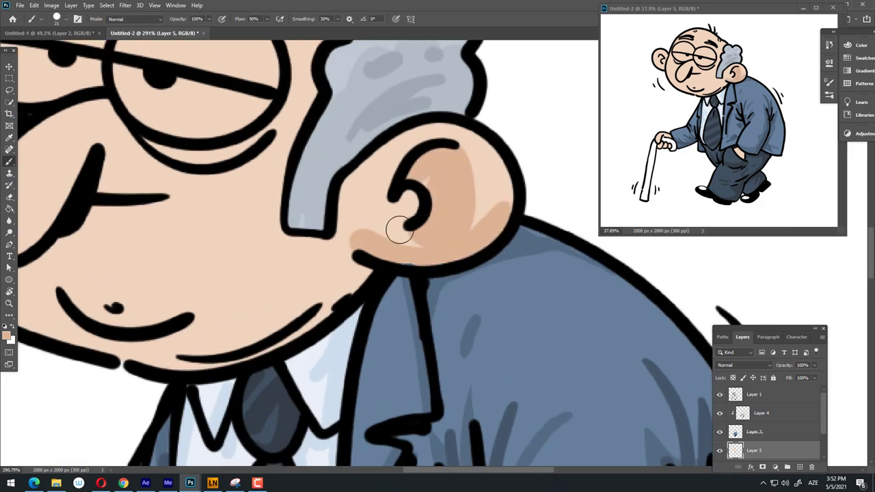
Step: Shade under the lower lip and along the jaw and chin in darker peach
{"action": "scroll", "coordinate": [434, 196], "scroll_direction": "down", "scroll_amount": 5}
{"action": "scroll", "coordinate": [223, 229], "scroll_direction": "up", "scroll_amount": 5}
{"action": "mouse_move", "coordinate": [223, 228]}
{"action": "left_mouse_down"}
{"action": "mouse_move", "coordinate": [345, 258]}
{"action": "mouse_move", "coordinate": [381, 258]}
{"action": "left_mouse_up"}
{"action": "scroll", "coordinate": [381, 258], "scroll_direction": "down", "scroll_amount": 3}
{"action": "scroll", "coordinate": [287, 250], "scroll_direction": "up", "scroll_amount": 2}
{"action": "left_click_drag", "start_coordinate": [270, 232], "coordinate": [381, 282]}
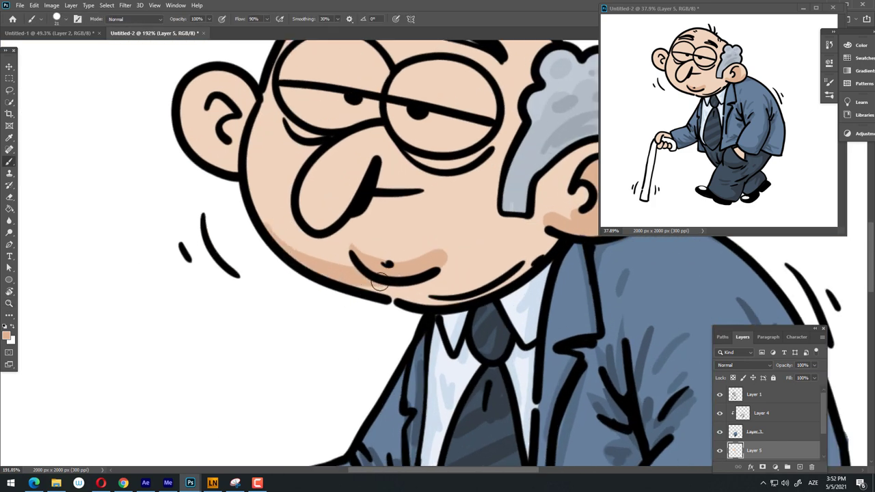
{"action": "scroll", "coordinate": [429, 264], "scroll_direction": "up", "scroll_amount": 1}
{"action": "scroll", "coordinate": [430, 264], "scroll_direction": "up", "scroll_amount": 2}
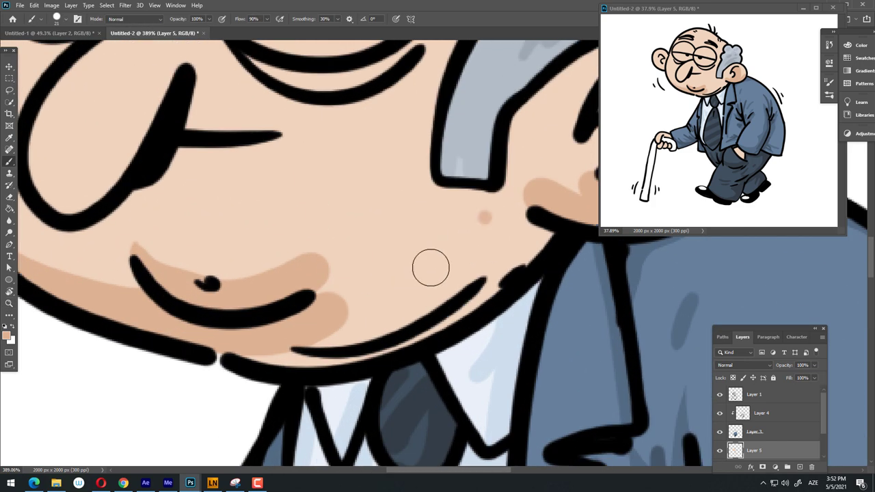
{"action": "left_click_drag", "start_coordinate": [328, 294], "coordinate": [487, 218]}
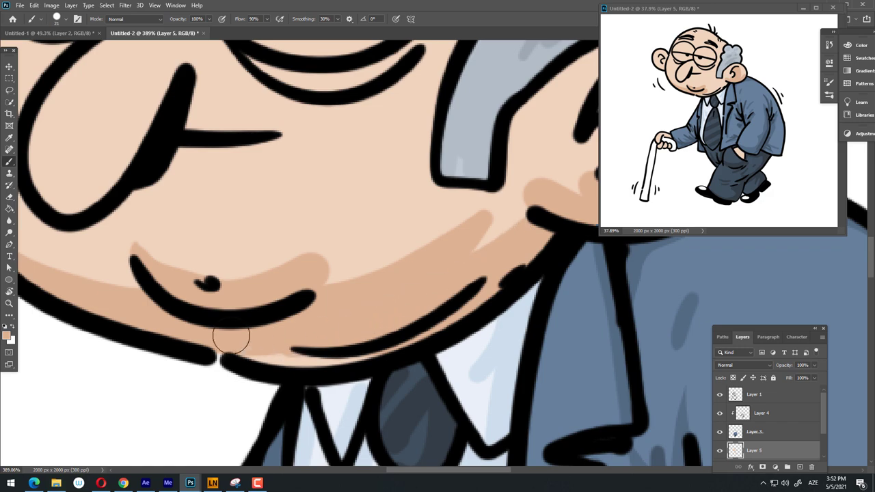
{"action": "left_click_drag", "start_coordinate": [290, 352], "coordinate": [487, 286]}
Step: Paint darker peach shading along the nose
{"action": "scroll", "coordinate": [487, 286], "scroll_direction": "down", "scroll_amount": 5}
{"action": "scroll", "coordinate": [545, 268], "scroll_direction": "up", "scroll_amount": 3}
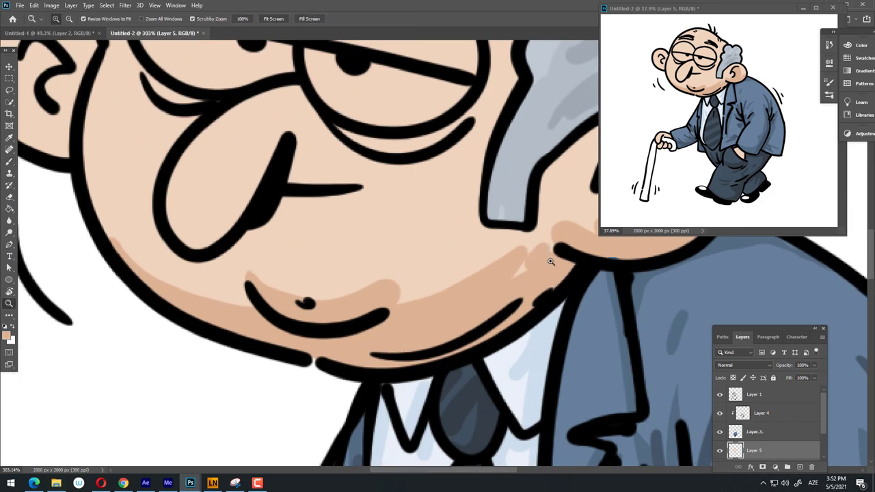
{"action": "scroll", "coordinate": [408, 333], "scroll_direction": "down", "scroll_amount": 3}
{"action": "scroll", "coordinate": [315, 287], "scroll_direction": "up", "scroll_amount": 4}
{"action": "mouse_move", "coordinate": [396, 219]}
{"action": "left_mouse_down"}
{"action": "mouse_move", "coordinate": [332, 416]}
{"action": "mouse_move", "coordinate": [377, 238]}
{"action": "mouse_move", "coordinate": [231, 434]}
{"action": "left_mouse_up"}
{"action": "scroll", "coordinate": [231, 435], "scroll_direction": "down", "scroll_amount": 4}
{"action": "scroll", "coordinate": [383, 274], "scroll_direction": "up", "scroll_amount": 3}
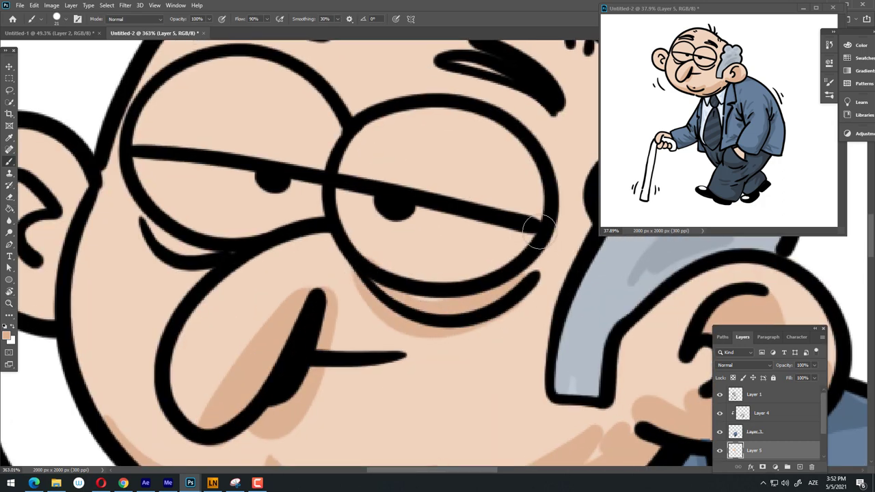
{"action": "scroll", "coordinate": [437, 254], "scroll_direction": "down", "scroll_amount": 3}
{"action": "scroll", "coordinate": [436, 255], "scroll_direction": "up", "scroll_amount": 3}
{"action": "scroll", "coordinate": [438, 253], "scroll_direction": "down", "scroll_amount": 2}
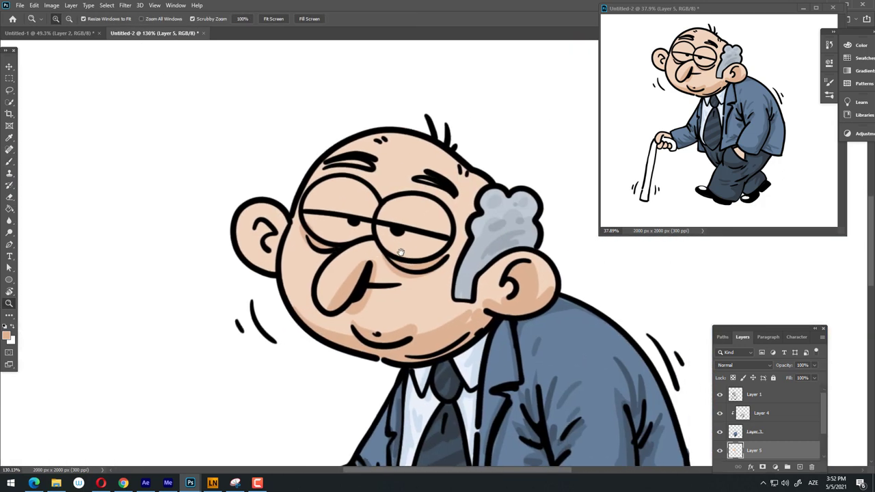
{"action": "scroll", "coordinate": [428, 234], "scroll_direction": "up", "scroll_amount": 3}
{"action": "key", "text": "b"}
Step: Shade the tops of both lenses, under the left eyebrow and the forehead
{"action": "mouse_move", "coordinate": [403, 229]}
{"action": "left_mouse_down"}
{"action": "mouse_move", "coordinate": [524, 226]}
{"action": "mouse_move", "coordinate": [396, 233]}
{"action": "mouse_move", "coordinate": [367, 205]}
{"action": "mouse_move", "coordinate": [354, 228]}
{"action": "left_mouse_up"}
{"action": "mouse_move", "coordinate": [230, 156]}
{"action": "left_mouse_down"}
{"action": "mouse_move", "coordinate": [345, 171]}
{"action": "mouse_move", "coordinate": [273, 212]}
{"action": "mouse_move", "coordinate": [342, 185]}
{"action": "mouse_move", "coordinate": [178, 171]}
{"action": "left_mouse_up"}
{"action": "left_click_drag", "start_coordinate": [380, 151], "coordinate": [205, 140]}
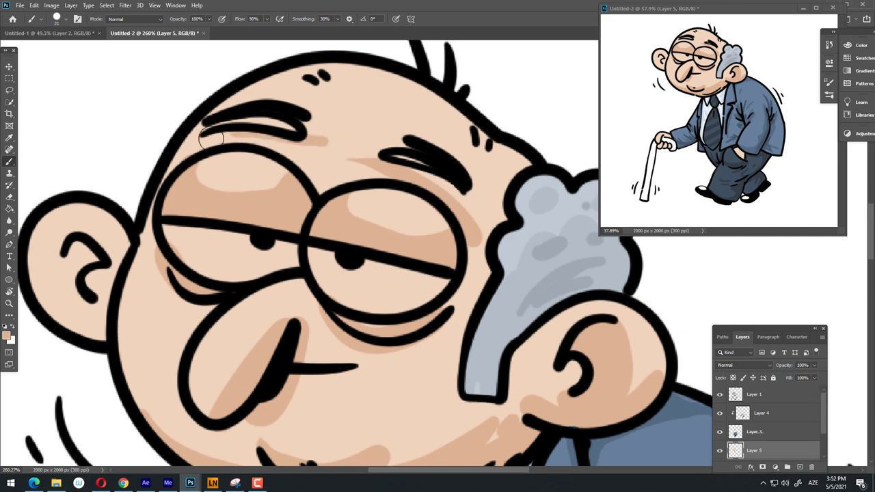
{"action": "mouse_move", "coordinate": [307, 117]}
{"action": "left_mouse_down"}
{"action": "mouse_move", "coordinate": [454, 147]}
{"action": "mouse_move", "coordinate": [410, 157]}
{"action": "left_mouse_up"}
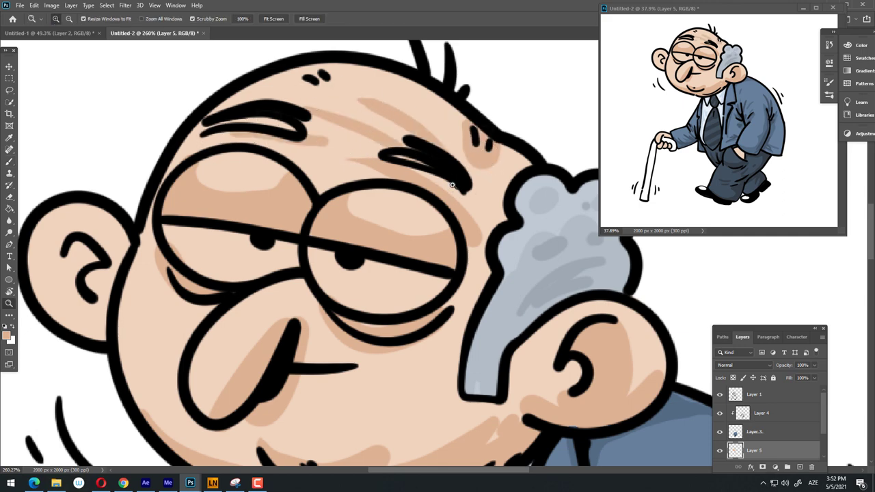
Step: Add more darker peach shading inside the ear
{"action": "mouse_move", "coordinate": [370, 117]}
{"action": "left_mouse_down"}
{"action": "mouse_move", "coordinate": [390, 117]}
{"action": "mouse_move", "coordinate": [414, 229]}
{"action": "left_mouse_up"}
{"action": "left_click", "coordinate": [415, 228]}
{"action": "key", "text": "b"}
{"action": "mouse_move", "coordinate": [318, 191]}
{"action": "left_mouse_down"}
{"action": "mouse_move", "coordinate": [338, 223]}
{"action": "mouse_move", "coordinate": [321, 263]}
{"action": "mouse_move", "coordinate": [260, 263]}
{"action": "left_mouse_up"}
Step: Shade the fingers and top of the hand gripping the cane
{"action": "key", "text": "z"}
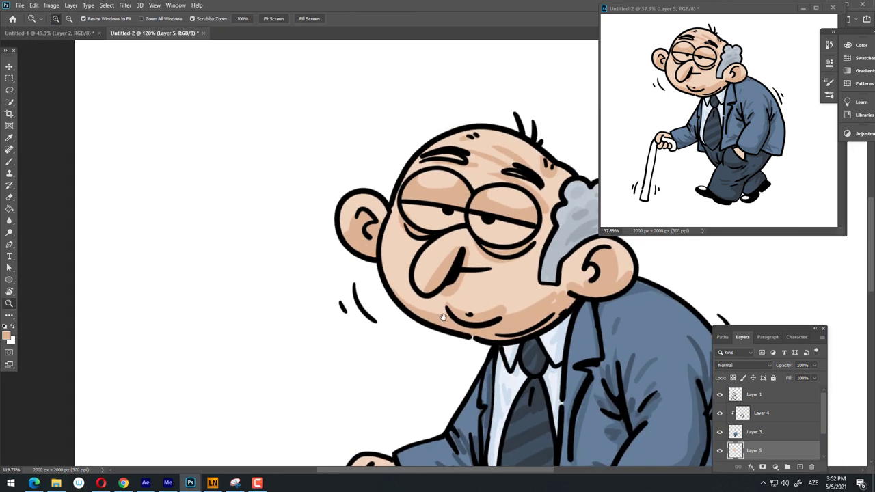
{"action": "scroll", "coordinate": [274, 273], "scroll_direction": "down", "scroll_amount": 3}
{"action": "left_click_drag", "start_coordinate": [274, 376], "coordinate": [320, 380]}
{"action": "key", "text": "b"}
{"action": "mouse_move", "coordinate": [263, 342]}
{"action": "left_mouse_down"}
{"action": "mouse_move", "coordinate": [318, 372]}
{"action": "mouse_move", "coordinate": [349, 376]}
{"action": "mouse_move", "coordinate": [312, 376]}
{"action": "left_mouse_up"}
{"action": "key", "text": "e"}
{"action": "key", "text": "b"}
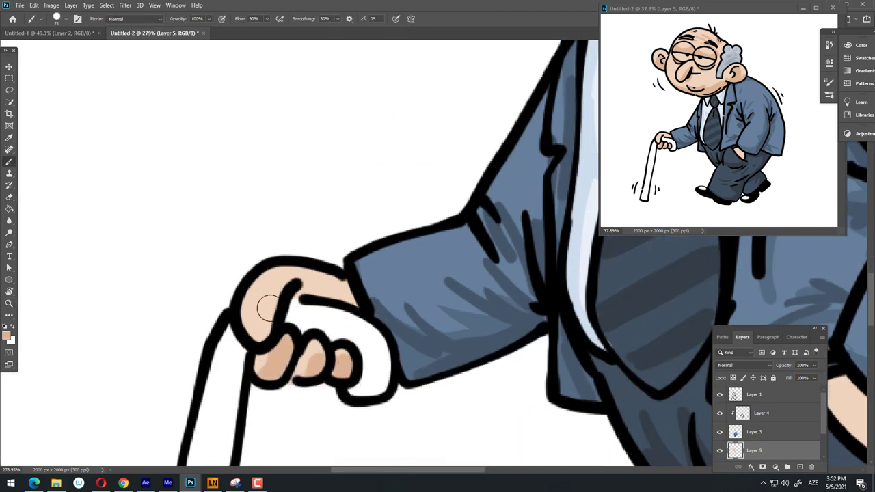
{"action": "left_click_drag", "start_coordinate": [264, 306], "coordinate": [342, 303]}
Step: Shade the hand tucked in the pocket with darker peach
{"action": "key", "text": "z"}
{"action": "scroll", "coordinate": [494, 385], "scroll_direction": "down", "scroll_amount": 5}
{"action": "left_click_drag", "start_coordinate": [493, 386], "coordinate": [377, 276]}
{"action": "scroll", "coordinate": [397, 232], "scroll_direction": "up", "scroll_amount": 5}
{"action": "key", "text": "b"}
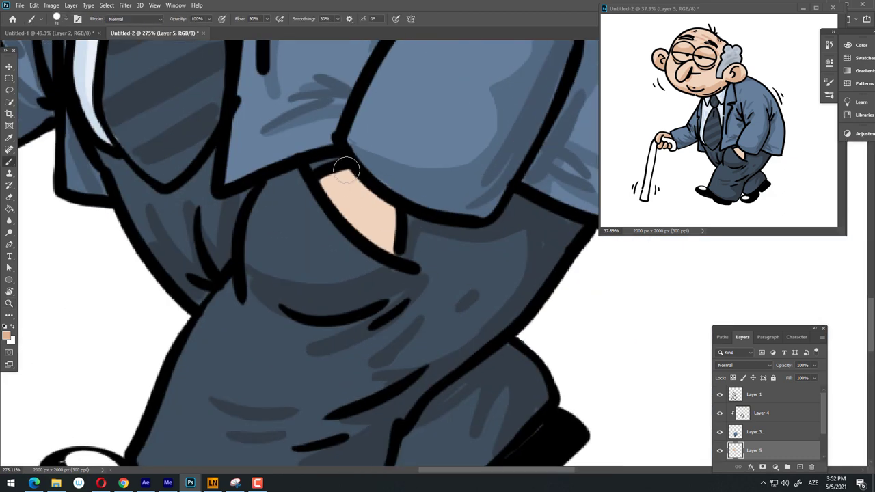
{"action": "left_click_drag", "start_coordinate": [341, 175], "coordinate": [390, 243]}
{"action": "left_click_drag", "start_coordinate": [363, 206], "coordinate": [383, 241]}
{"action": "key", "text": "z"}
{"action": "scroll", "coordinate": [410, 233], "scroll_direction": "down", "scroll_amount": 5}
{"action": "scroll", "coordinate": [442, 227], "scroll_direction": "down", "scroll_amount": 1}
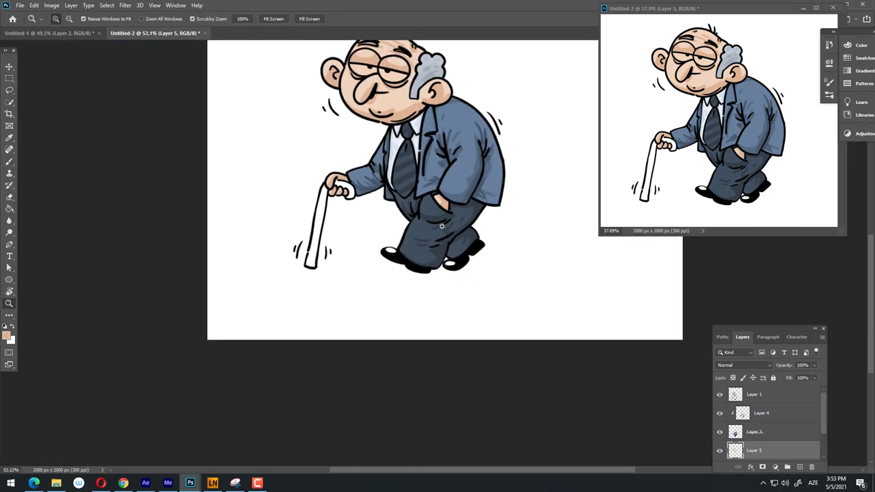
Step: Paint white into the right and left glasses lenses
{"action": "key", "text": "b"}
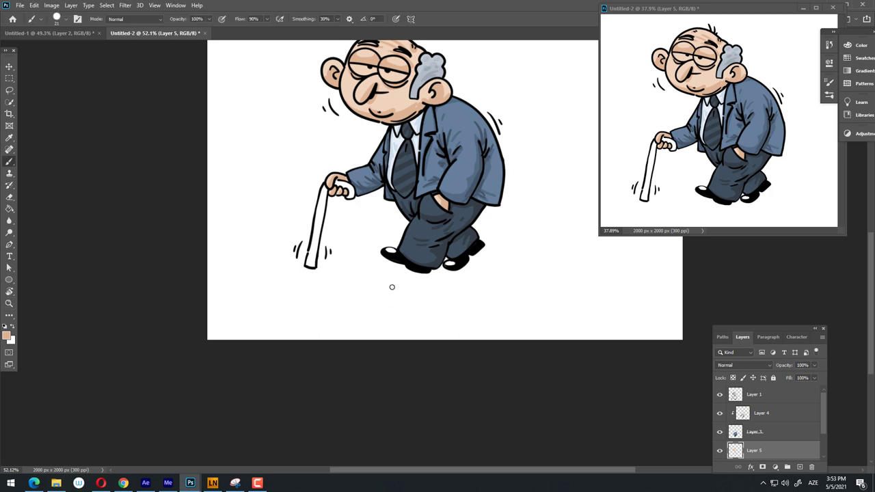
{"action": "scroll", "coordinate": [400, 297], "scroll_direction": "up", "scroll_amount": 3}
{"action": "scroll", "coordinate": [379, 184], "scroll_direction": "up", "scroll_amount": 5}
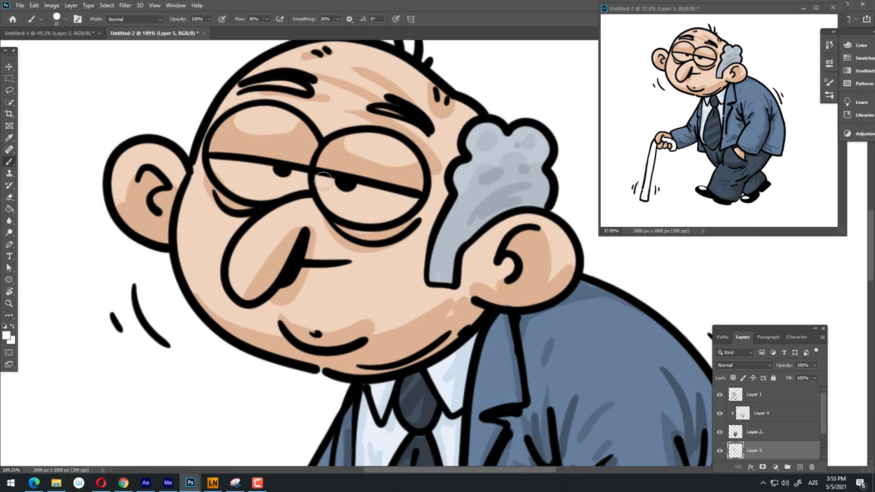
{"action": "mouse_move", "coordinate": [322, 182]}
{"action": "left_mouse_down"}
{"action": "mouse_move", "coordinate": [395, 209]}
{"action": "mouse_move", "coordinate": [325, 191]}
{"action": "left_mouse_up"}
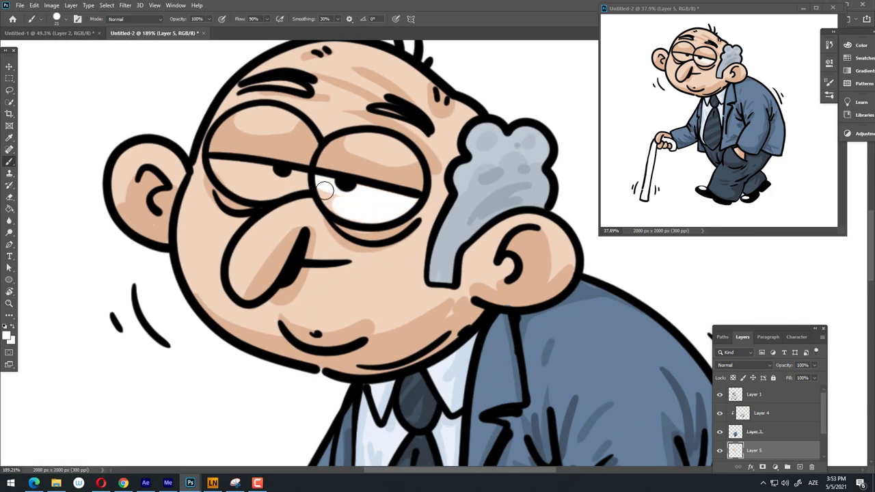
{"action": "left_click_drag", "start_coordinate": [249, 176], "coordinate": [296, 180]}
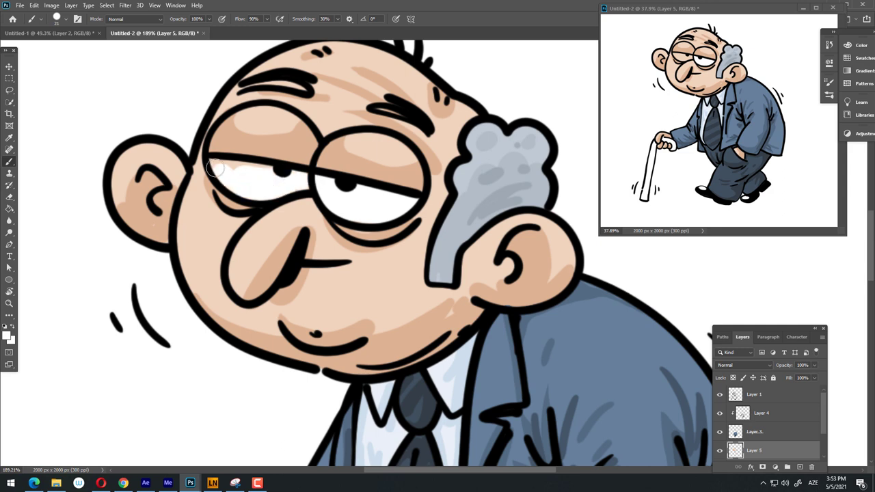
Step: Zoom in on the eyes, then out to check the head and upper body
{"action": "scroll", "coordinate": [361, 254], "scroll_direction": "down", "scroll_amount": 2}
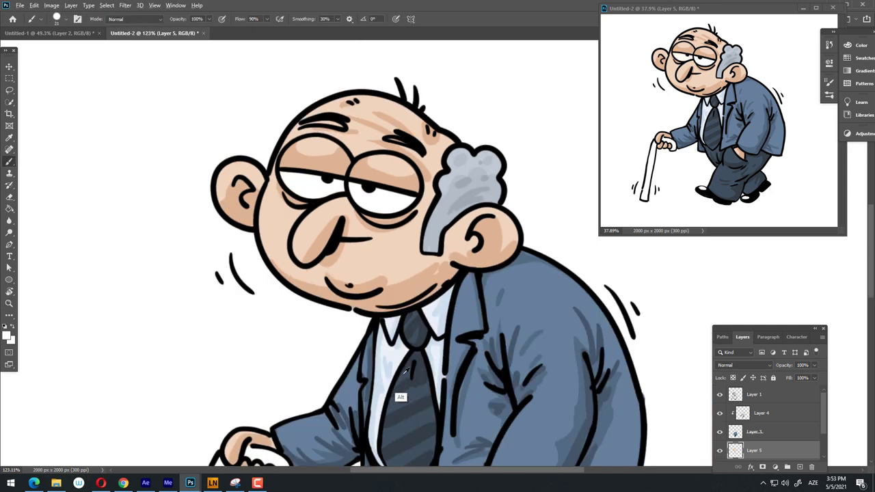
{"action": "scroll", "coordinate": [405, 209], "scroll_direction": "up", "scroll_amount": 4}
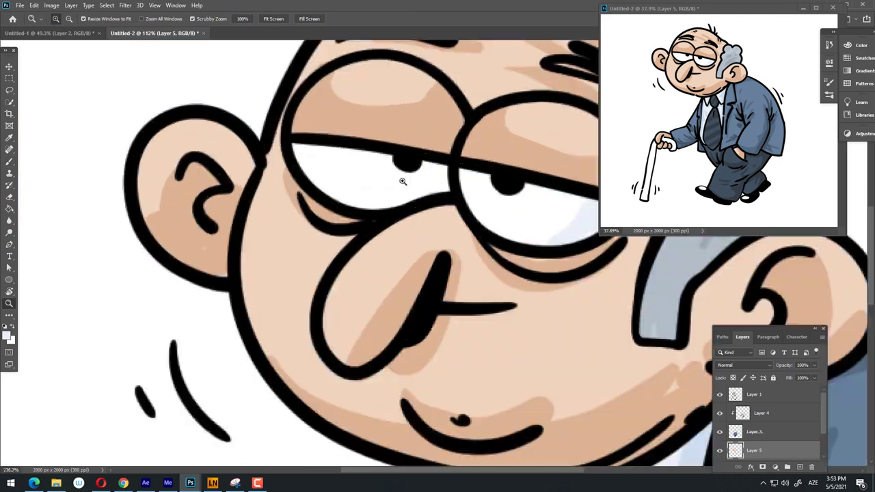
{"action": "left_click_drag", "start_coordinate": [442, 186], "coordinate": [445, 174]}
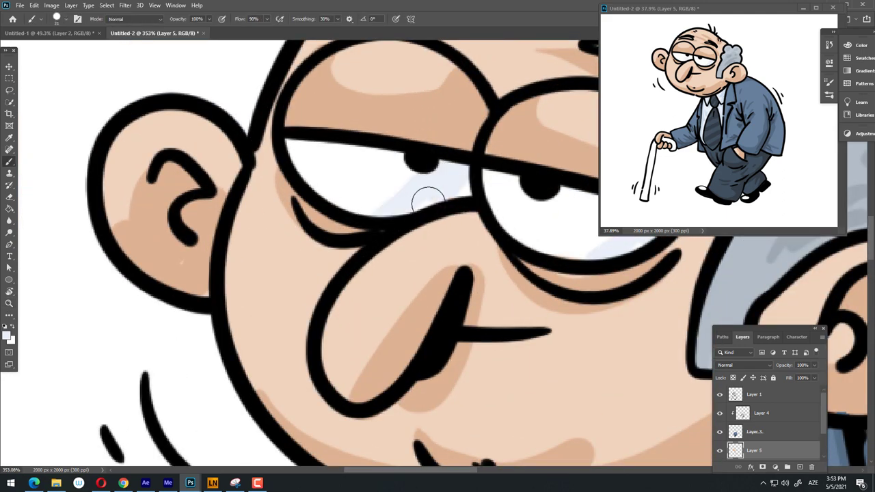
{"action": "mouse_move", "coordinate": [449, 204]}
{"action": "left_mouse_down"}
{"action": "mouse_move", "coordinate": [395, 229]}
{"action": "mouse_move", "coordinate": [355, 205]}
{"action": "mouse_move", "coordinate": [366, 186]}
{"action": "left_mouse_up"}
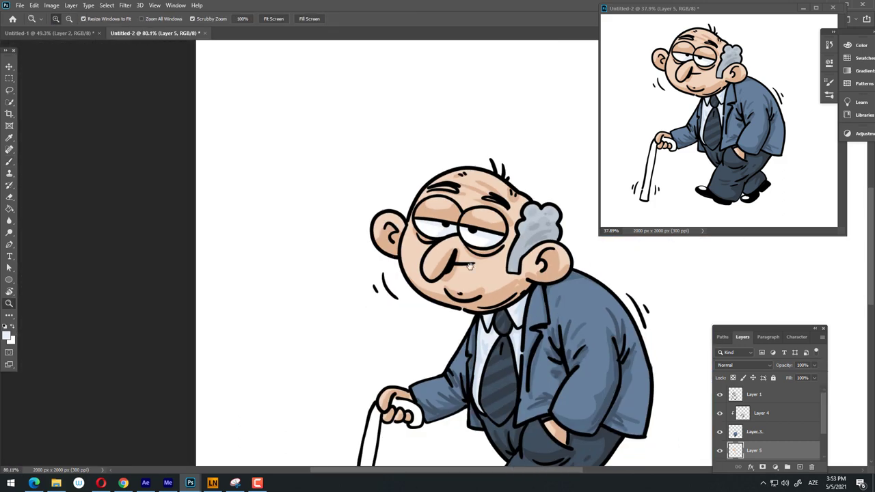
{"action": "key", "text": "b"}
{"action": "scroll", "coordinate": [334, 184], "scroll_direction": "up", "scroll_amount": 5}
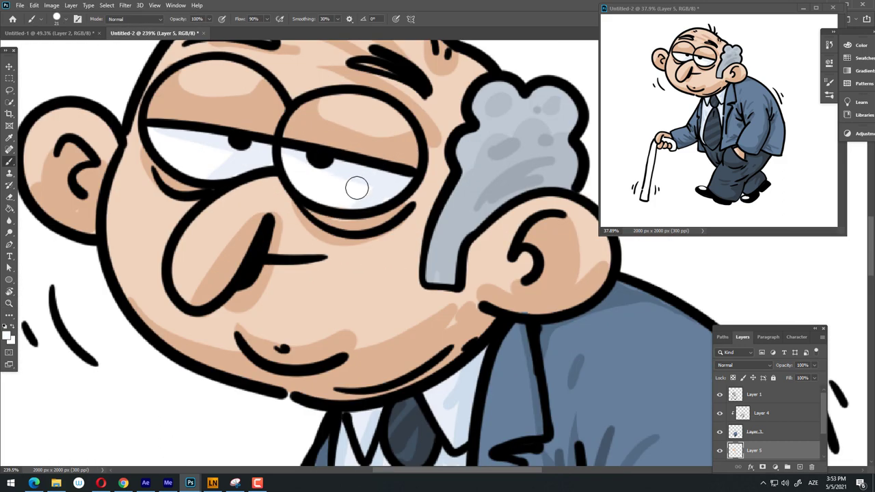
{"action": "scroll", "coordinate": [357, 188], "scroll_direction": "up", "scroll_amount": 2}
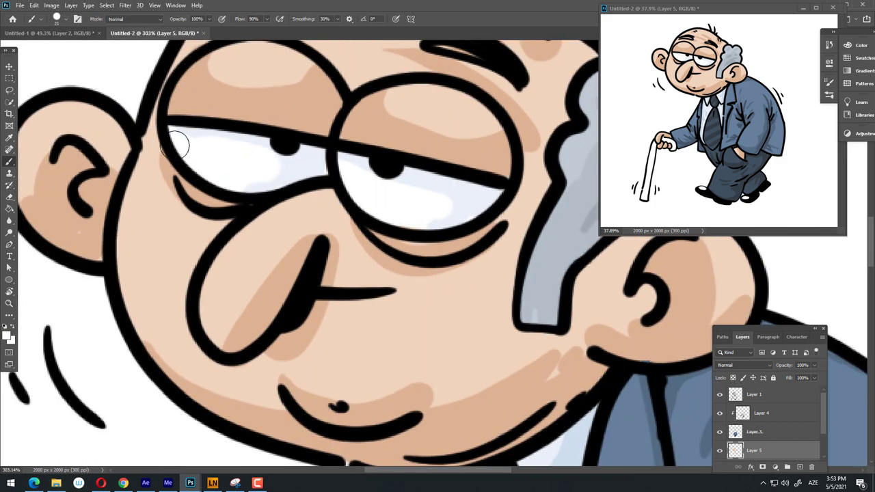
{"action": "scroll", "coordinate": [433, 184], "scroll_direction": "down", "scroll_amount": 2}
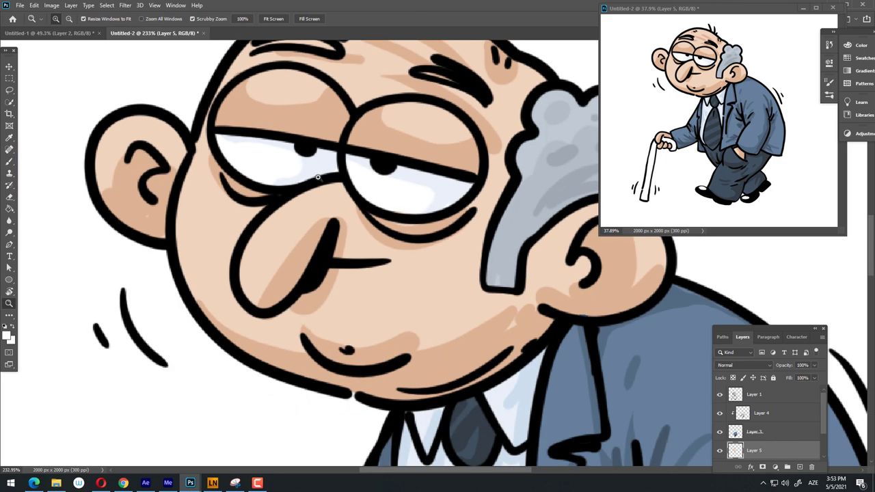
{"action": "scroll", "coordinate": [270, 171], "scroll_direction": "up", "scroll_amount": 2}
Step: Sample the skin tone and choose a darker peach shading colour
{"action": "key", "text": "z"}
{"action": "scroll", "coordinate": [414, 238], "scroll_direction": "down", "scroll_amount": 4}
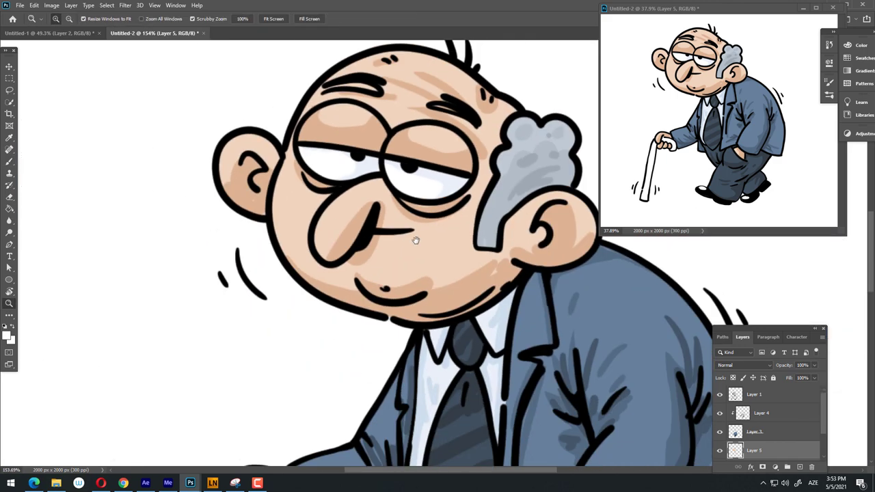
{"action": "scroll", "coordinate": [418, 239], "scroll_direction": "down", "scroll_amount": 1}
{"action": "scroll", "coordinate": [424, 238], "scroll_direction": "down", "scroll_amount": 1}
{"action": "scroll", "coordinate": [424, 238], "scroll_direction": "down", "scroll_amount": 1}
{"action": "key", "text": "b"}
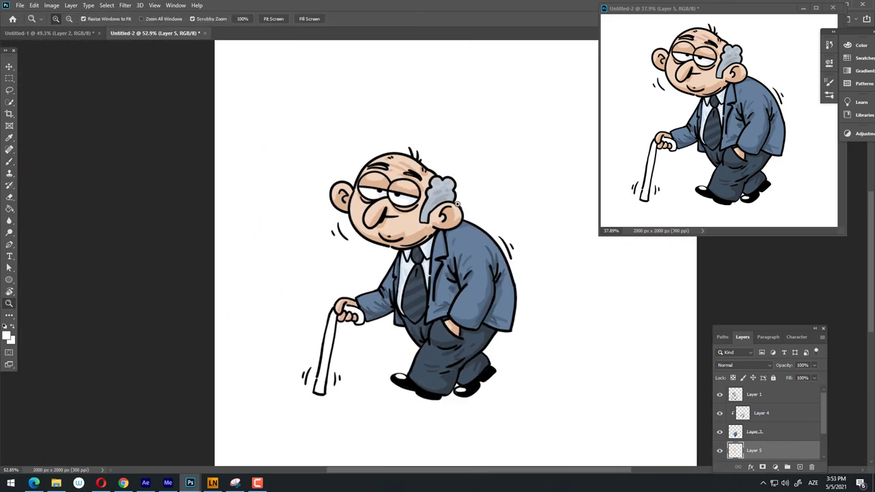
{"action": "scroll", "coordinate": [410, 205], "scroll_direction": "up", "scroll_amount": 1}
{"action": "left_click", "coordinate": [375, 177], "text": "alt"}
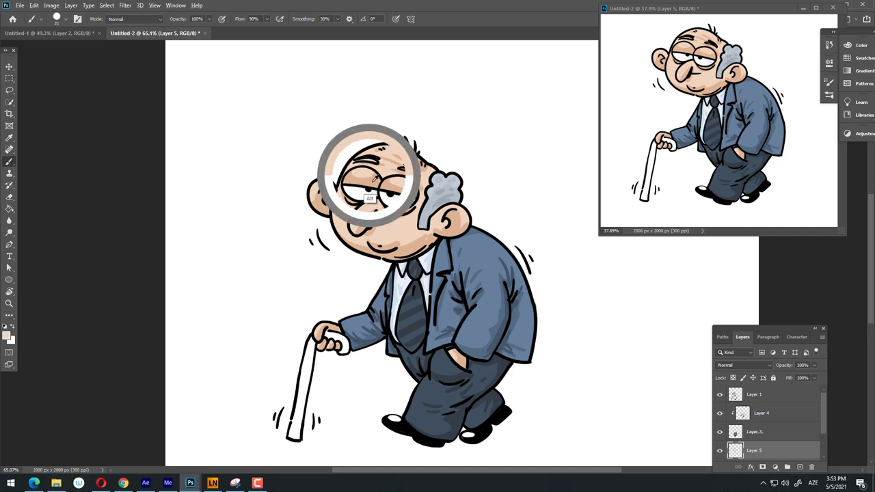
{"action": "left_click", "coordinate": [9, 334]}
{"action": "left_click", "coordinate": [638, 87]}
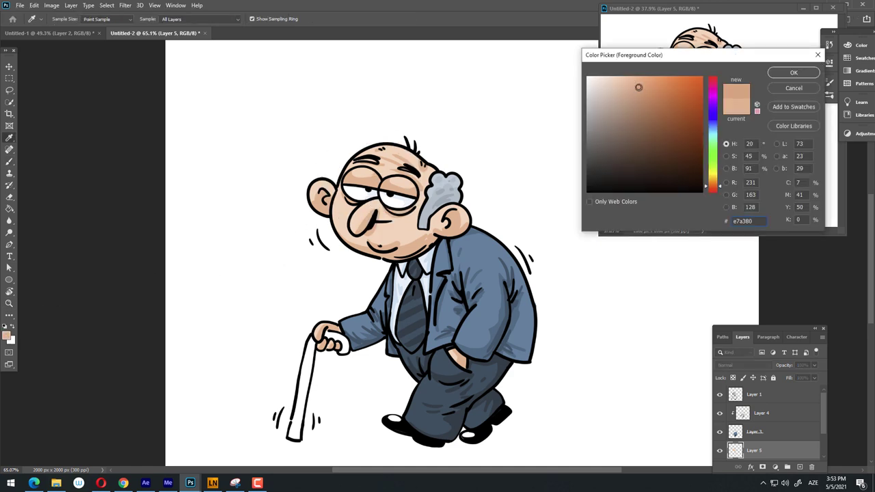
{"action": "left_click", "coordinate": [791, 73]}
Step: Shade both glasses lenses and under the right lens in darker tan
{"action": "scroll", "coordinate": [582, 230], "scroll_direction": "up", "scroll_amount": 5}
{"action": "scroll", "coordinate": [478, 240], "scroll_direction": "down", "scroll_amount": 2}
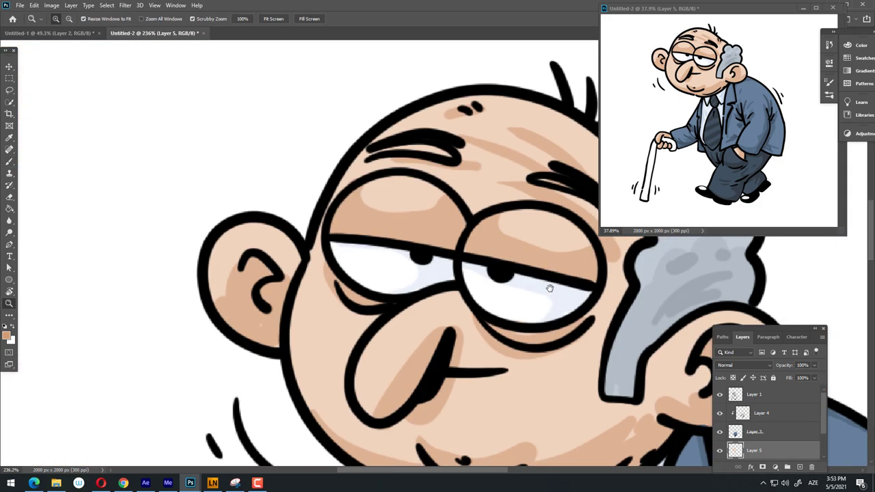
{"action": "mouse_move", "coordinate": [421, 259]}
{"action": "left_mouse_down"}
{"action": "mouse_move", "coordinate": [356, 239]}
{"action": "mouse_move", "coordinate": [369, 275]}
{"action": "left_mouse_up"}
{"action": "key", "text": "b"}
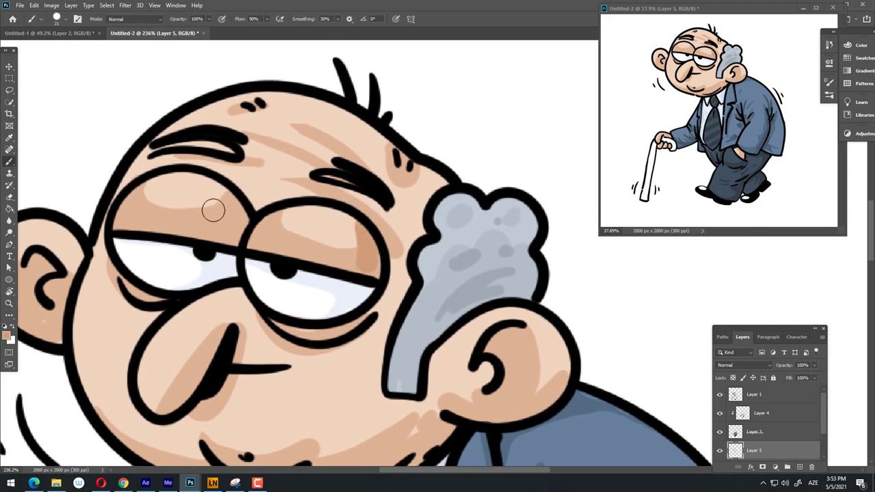
{"action": "left_click_drag", "start_coordinate": [215, 180], "coordinate": [222, 234]}
{"action": "scroll", "coordinate": [222, 234], "scroll_direction": "down", "scroll_amount": 3}
{"action": "scroll", "coordinate": [274, 274], "scroll_direction": "up", "scroll_amount": 4}
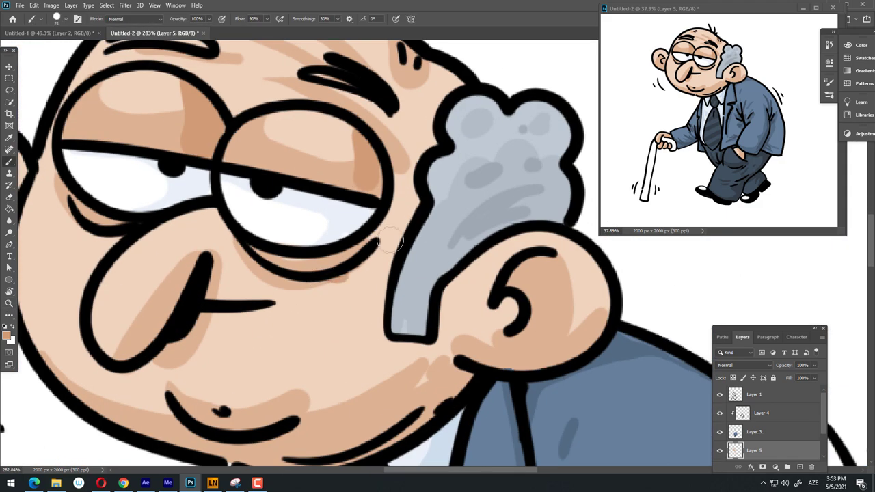
{"action": "left_click_drag", "start_coordinate": [400, 231], "coordinate": [352, 279]}
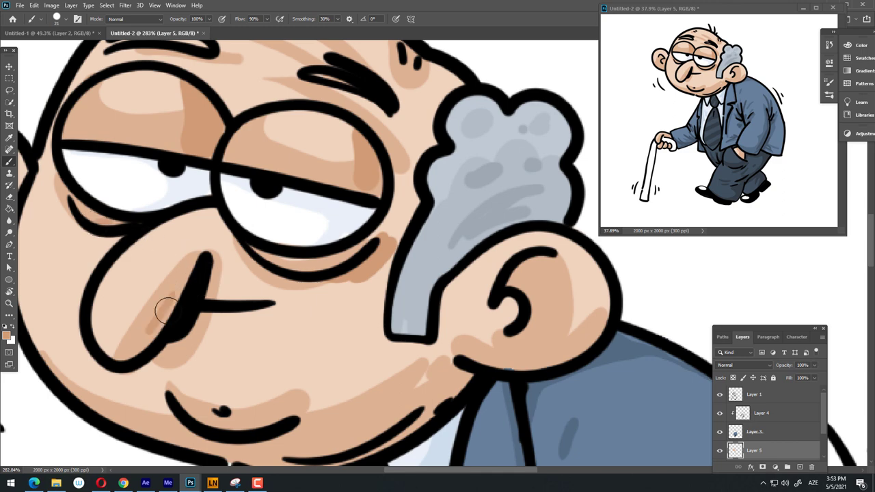
Step: Paint darker tan shading along the lower jaw
{"action": "key", "text": "z"}
{"action": "scroll", "coordinate": [296, 329], "scroll_direction": "down", "scroll_amount": 3}
{"action": "key", "text": "b"}
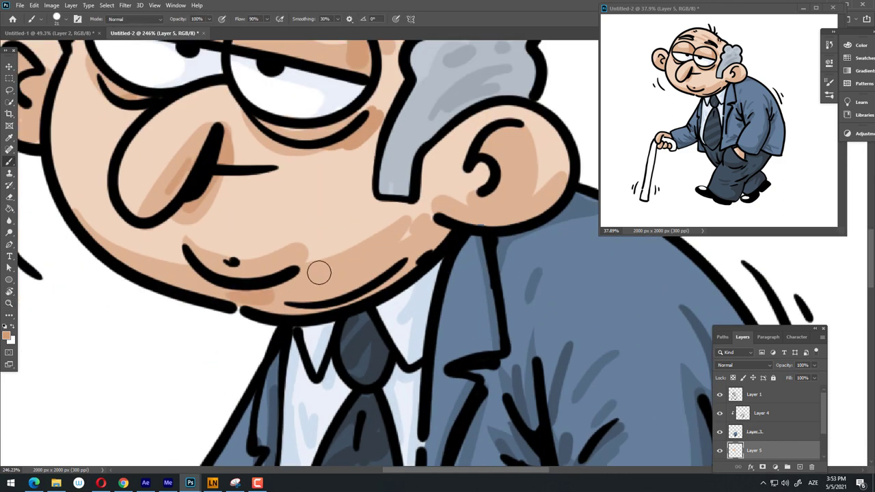
{"action": "left_click_drag", "start_coordinate": [373, 267], "coordinate": [436, 239]}
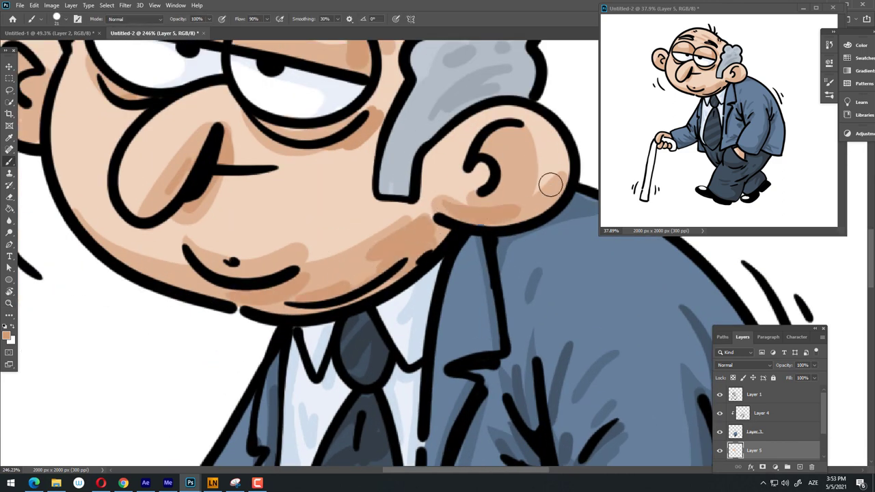
{"action": "key", "text": "z"}
{"action": "scroll", "coordinate": [411, 288], "scroll_direction": "down", "scroll_amount": 5}
{"action": "scroll", "coordinate": [411, 288], "scroll_direction": "up", "scroll_amount": 4}
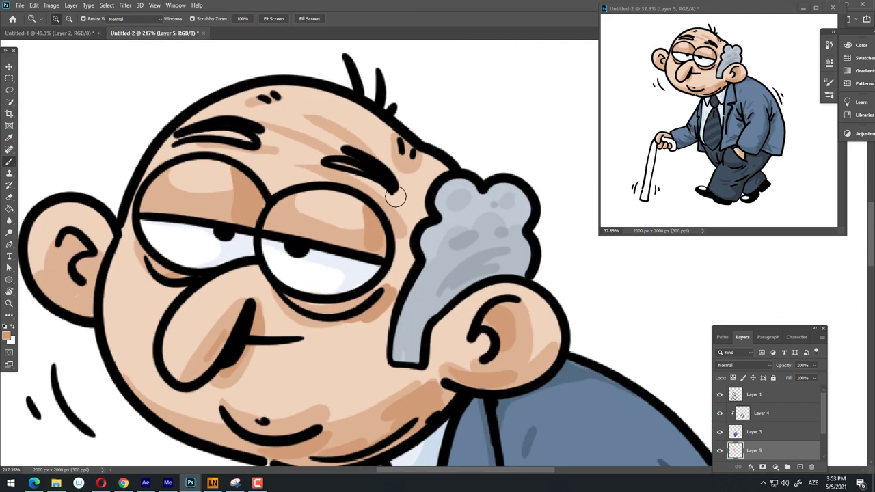
{"action": "scroll", "coordinate": [407, 94], "scroll_direction": "down", "scroll_amount": 5}
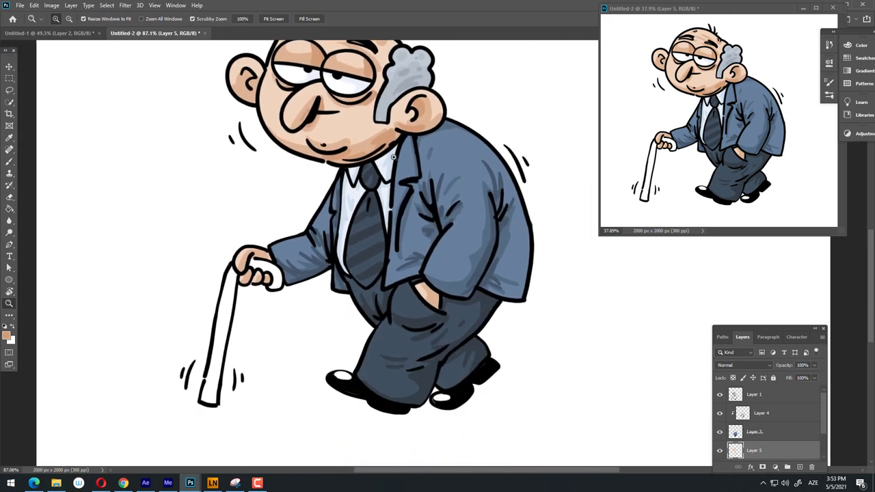
{"action": "scroll", "coordinate": [424, 294], "scroll_direction": "up", "scroll_amount": 5}
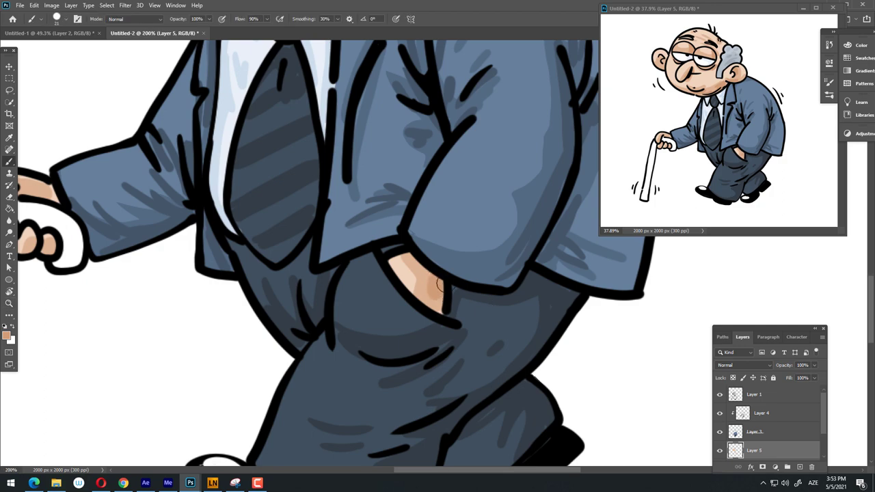
{"action": "scroll", "coordinate": [306, 262], "scroll_direction": "down", "scroll_amount": 6}
{"action": "scroll", "coordinate": [306, 263], "scroll_direction": "up", "scroll_amount": 5}
{"action": "key", "text": "b"}
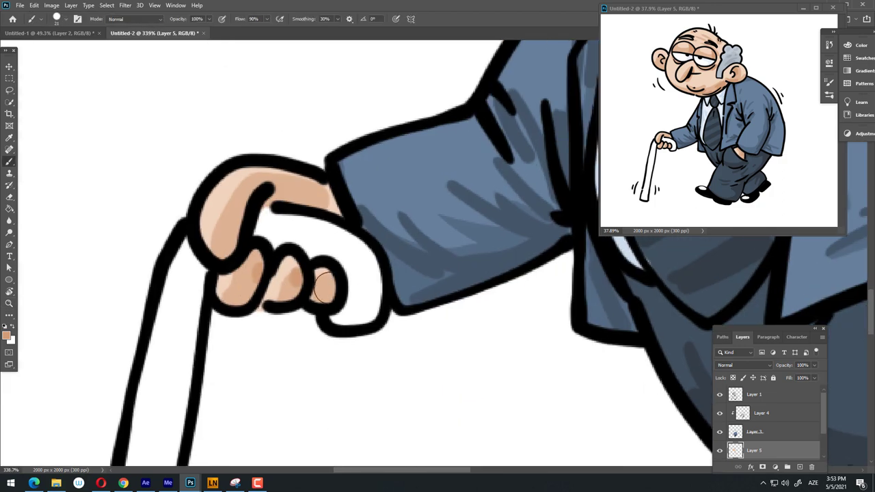
{"action": "scroll", "coordinate": [280, 215], "scroll_direction": "down", "scroll_amount": 5}
Step: Choose a brown and paint the cane handle and down the shaft
{"action": "key", "text": "z"}
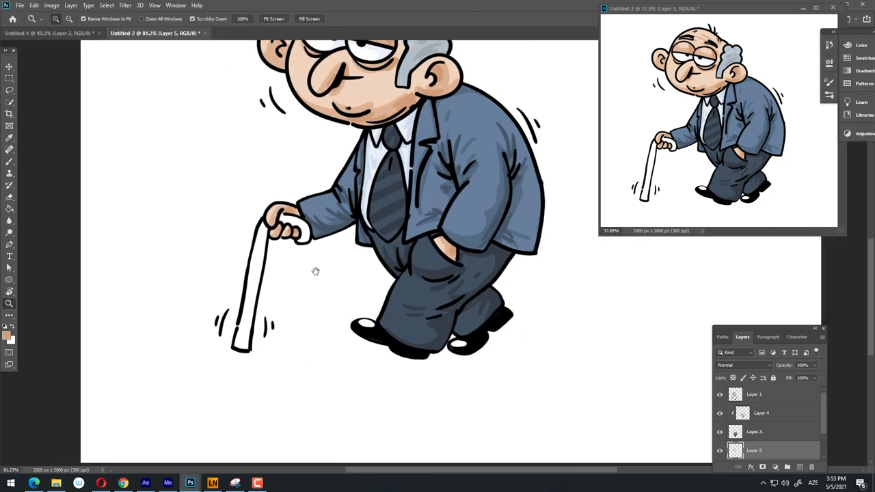
{"action": "key", "text": "b"}
{"action": "left_click", "coordinate": [6, 334]}
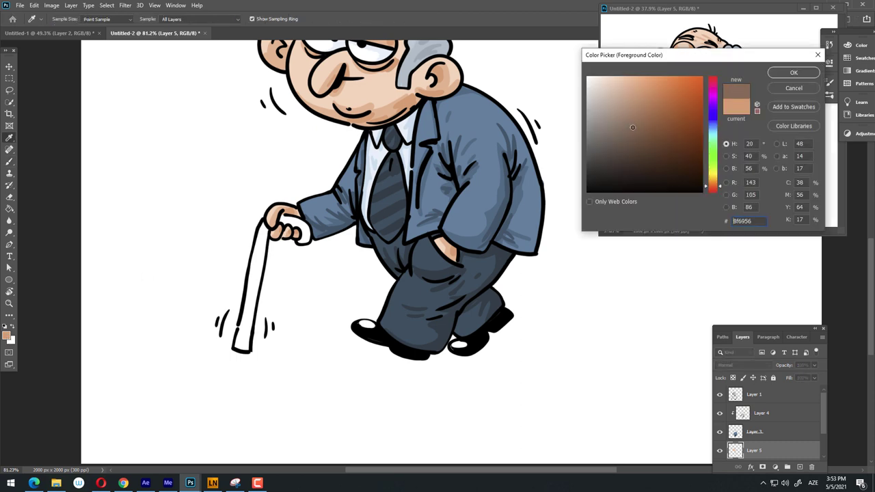
{"action": "left_click", "coordinate": [794, 73]}
{"action": "scroll", "coordinate": [263, 230], "scroll_direction": "up", "scroll_amount": 5}
{"action": "mouse_move", "coordinate": [338, 213]}
{"action": "left_mouse_down"}
{"action": "mouse_move", "coordinate": [362, 240]}
{"action": "mouse_move", "coordinate": [349, 220]}
{"action": "mouse_move", "coordinate": [422, 248]}
{"action": "mouse_move", "coordinate": [421, 295]}
{"action": "mouse_move", "coordinate": [424, 273]}
{"action": "left_mouse_up"}
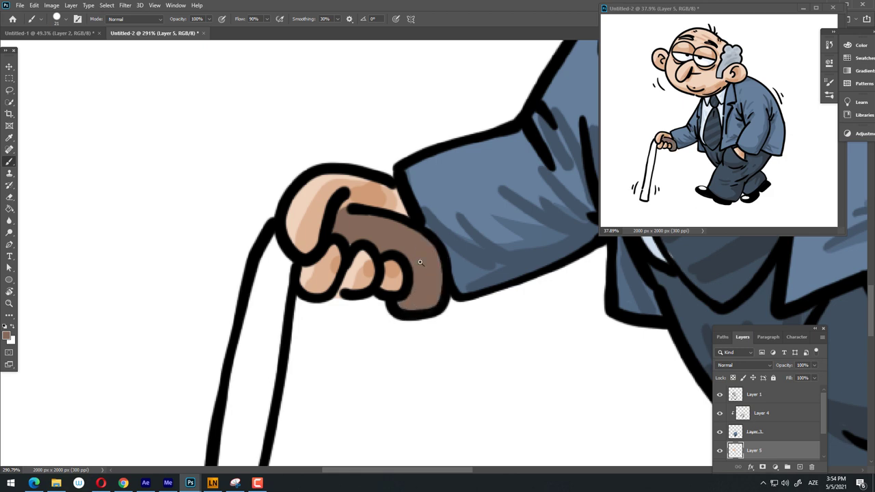
{"action": "scroll", "coordinate": [421, 262], "scroll_direction": "down", "scroll_amount": 5}
{"action": "scroll", "coordinate": [410, 267], "scroll_direction": "up", "scroll_amount": 6}
{"action": "mouse_move", "coordinate": [475, 198]}
{"action": "left_mouse_down"}
{"action": "mouse_move", "coordinate": [498, 75]}
{"action": "mouse_move", "coordinate": [440, 303]}
{"action": "left_mouse_up"}
{"action": "left_click_drag", "start_coordinate": [492, 152], "coordinate": [453, 372]}
Step: Paint the cane brown down to its tip and tidy with the eraser
{"action": "key", "text": "z"}
{"action": "scroll", "coordinate": [385, 332], "scroll_direction": "down", "scroll_amount": 3}
{"action": "scroll", "coordinate": [321, 198], "scroll_direction": "down", "scroll_amount": 2}
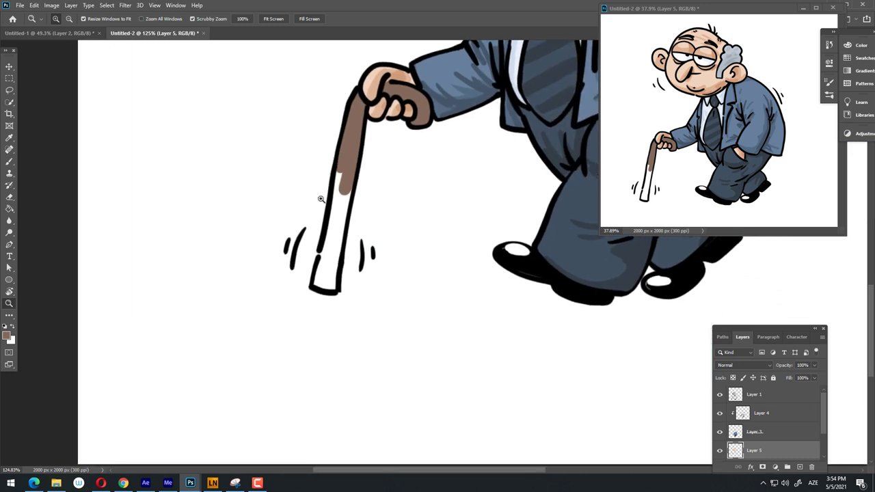
{"action": "scroll", "coordinate": [320, 198], "scroll_direction": "up", "scroll_amount": 3}
{"action": "key", "text": "b"}
{"action": "mouse_move", "coordinate": [363, 132]}
{"action": "left_mouse_down"}
{"action": "mouse_move", "coordinate": [383, 166]}
{"action": "mouse_move", "coordinate": [363, 156]}
{"action": "mouse_move", "coordinate": [325, 366]}
{"action": "mouse_move", "coordinate": [338, 376]}
{"action": "mouse_move", "coordinate": [349, 356]}
{"action": "left_mouse_up"}
{"action": "key", "text": "e"}
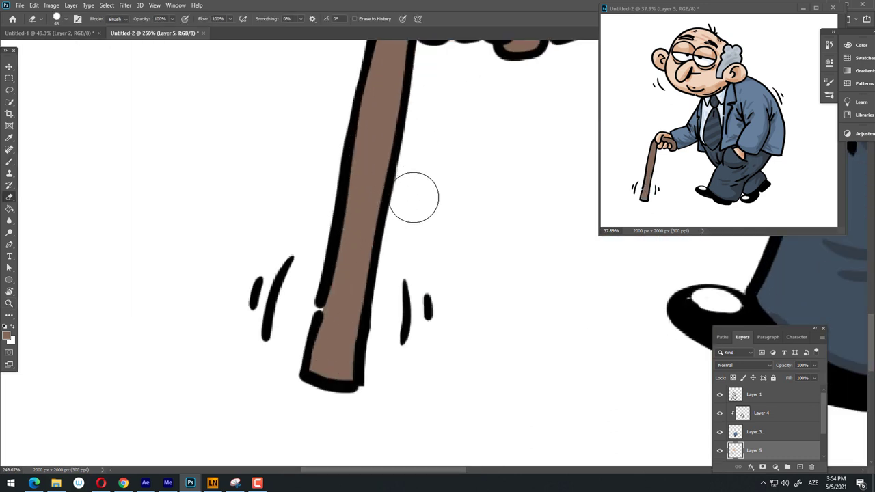
{"action": "scroll", "coordinate": [376, 254], "scroll_direction": "down", "scroll_amount": 3}
{"action": "scroll", "coordinate": [334, 322], "scroll_direction": "down", "scroll_amount": 2}
{"action": "key", "text": "b"}
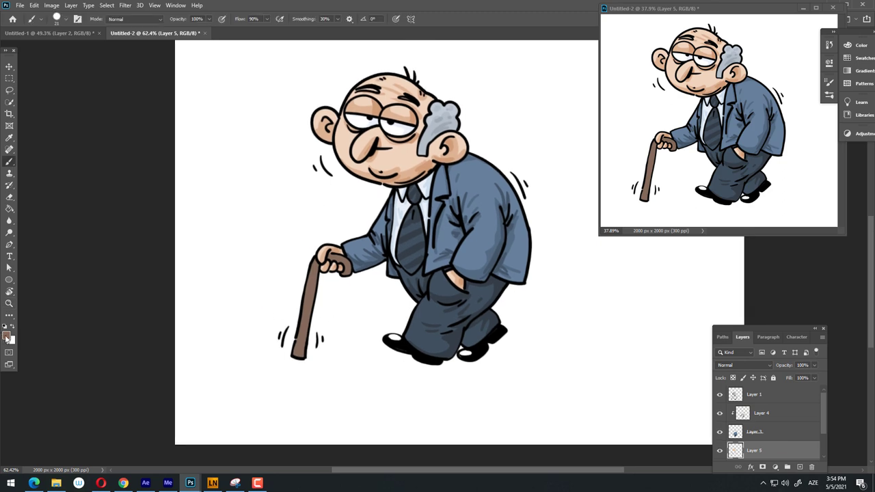
Step: Pick a darker brown and shade the cane handle
{"action": "left_click", "coordinate": [6, 337]}
{"action": "left_click", "coordinate": [631, 141]}
{"action": "left_click", "coordinate": [781, 73]}
{"action": "key", "text": "z"}
{"action": "left_click", "coordinate": [404, 298]}
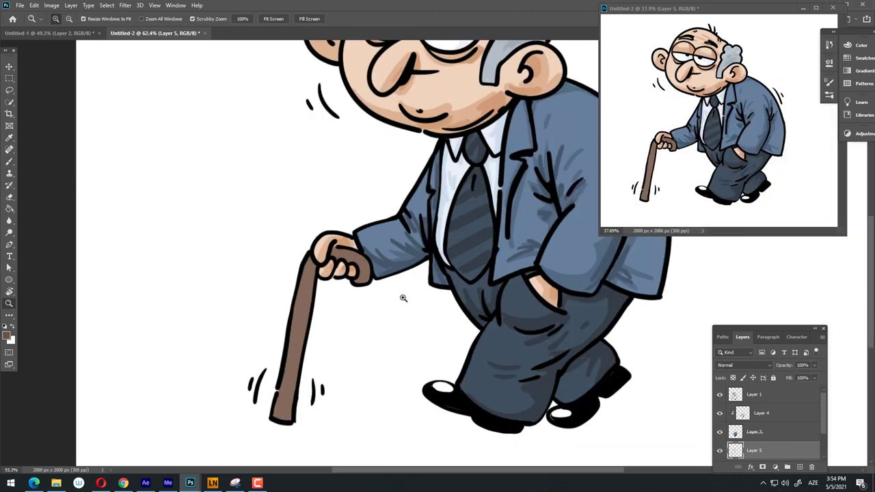
{"action": "key", "text": "b"}
{"action": "mouse_move", "coordinate": [330, 253]}
{"action": "left_mouse_down"}
{"action": "mouse_move", "coordinate": [396, 253]}
{"action": "mouse_move", "coordinate": [421, 274]}
{"action": "left_mouse_up"}
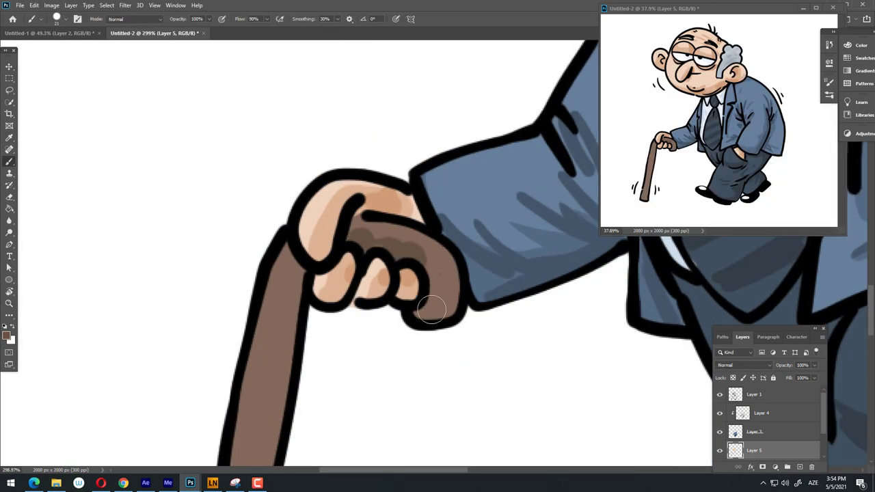
Step: Zoom around the figure to review the shaded brown cane
{"action": "key", "text": "e"}
{"action": "scroll", "coordinate": [470, 250], "scroll_direction": "down", "scroll_amount": 2}
{"action": "key", "text": "z"}
{"action": "scroll", "coordinate": [416, 245], "scroll_direction": "down", "scroll_amount": 1}
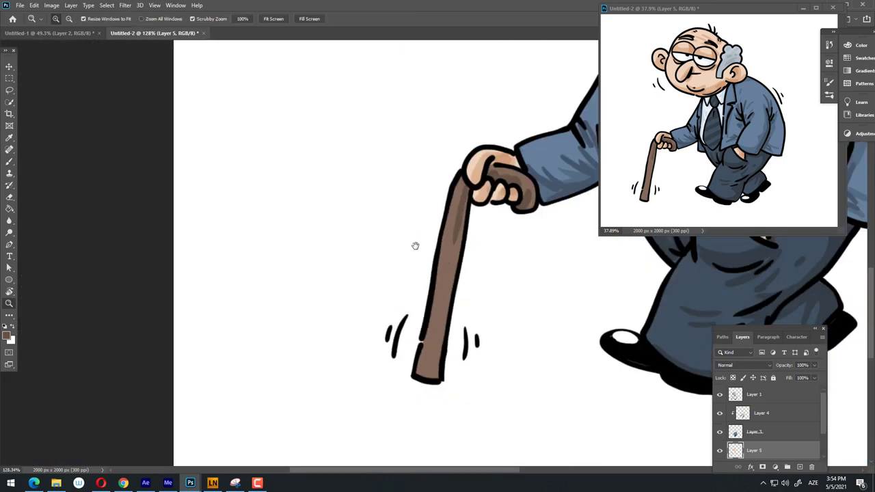
{"action": "scroll", "coordinate": [415, 245], "scroll_direction": "up", "scroll_amount": 2}
{"action": "key", "text": "b"}
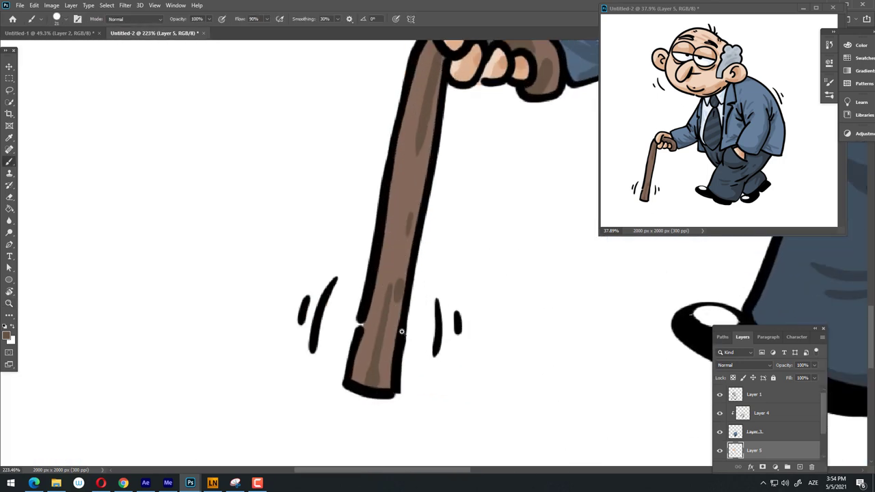
{"action": "key", "text": "z"}
{"action": "scroll", "coordinate": [401, 332], "scroll_direction": "down", "scroll_amount": 3}
{"action": "scroll", "coordinate": [445, 280], "scroll_direction": "up", "scroll_amount": 2}
{"action": "scroll", "coordinate": [339, 332], "scroll_direction": "down", "scroll_amount": 3}
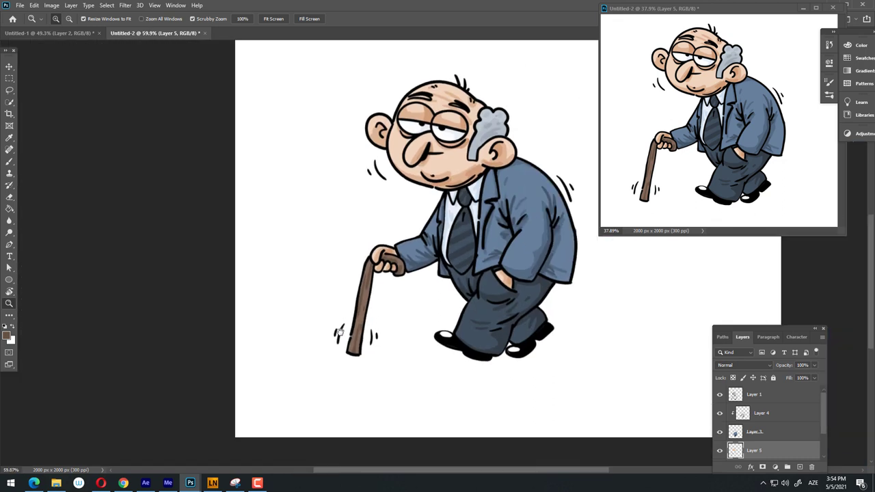
{"action": "scroll", "coordinate": [339, 332], "scroll_direction": "down", "scroll_amount": 2}
{"action": "scroll", "coordinate": [428, 317], "scroll_direction": "up", "scroll_amount": 2}
Step: Select a wide flat ellipse under the shoes and fill it with light grey-blue
{"action": "left_click", "coordinate": [9, 78]}
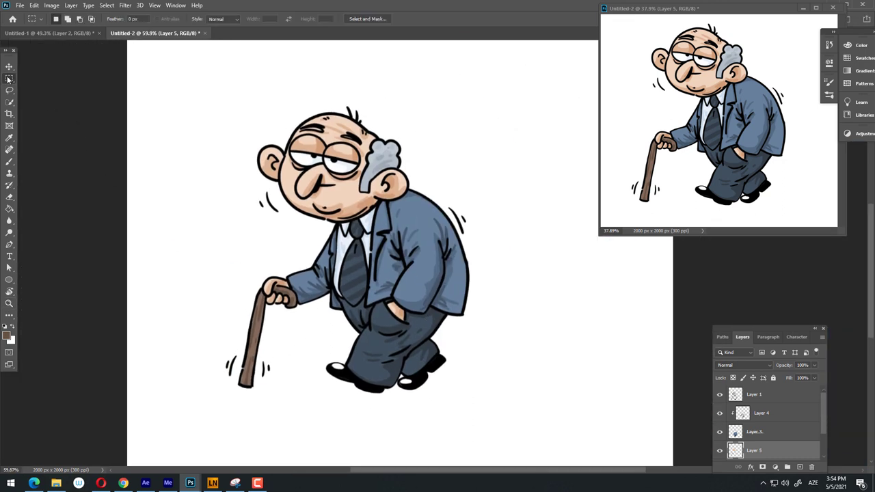
{"action": "right_click", "coordinate": [9, 78]}
{"action": "left_click", "coordinate": [48, 86]}
{"action": "mouse_move", "coordinate": [429, 419]}
{"action": "left_mouse_down"}
{"action": "mouse_move", "coordinate": [466, 396]}
{"action": "mouse_move", "coordinate": [486, 396]}
{"action": "left_mouse_up"}
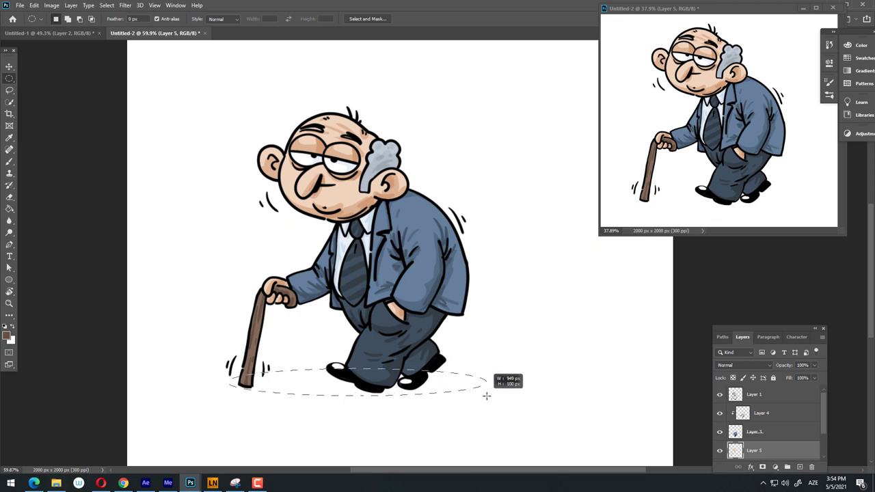
{"action": "key", "text": "g"}
{"action": "left_click", "coordinate": [348, 262], "text": "alt"}
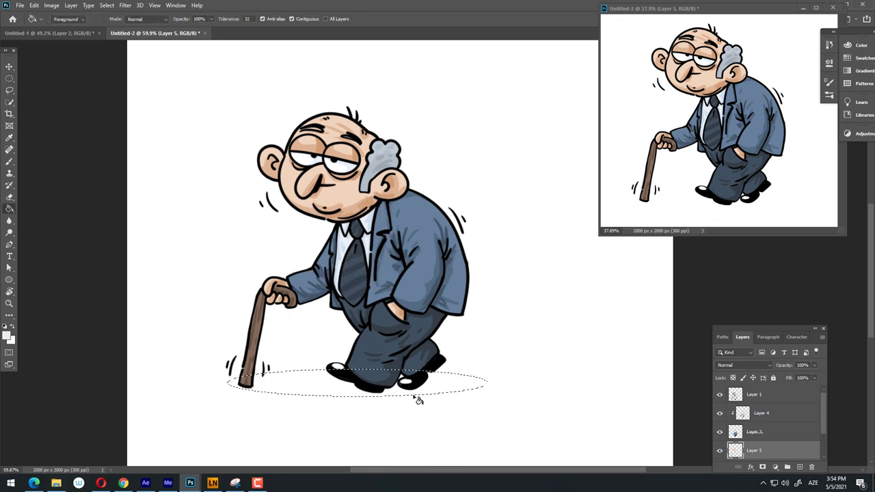
{"action": "left_click", "coordinate": [396, 395]}
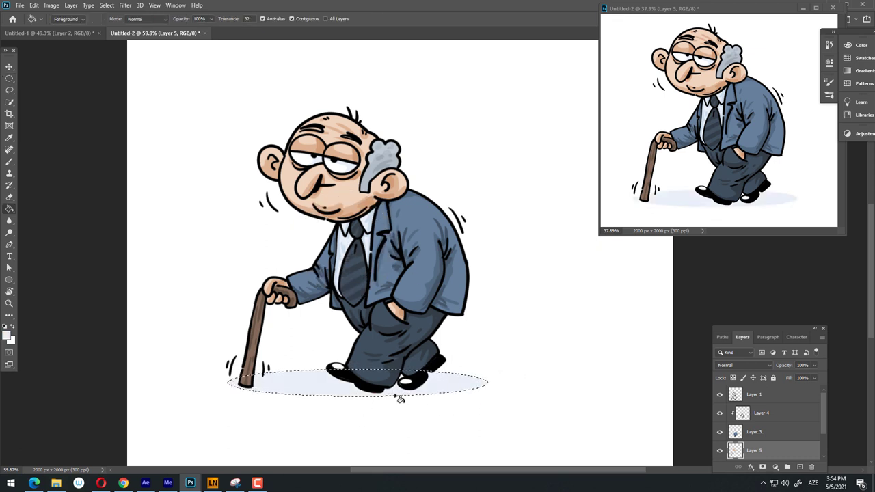
Step: Set the foreground colour to black, fill the ellipse, then undo that fill
{"action": "left_click", "coordinate": [8, 334]}
{"action": "left_click", "coordinate": [793, 72]}
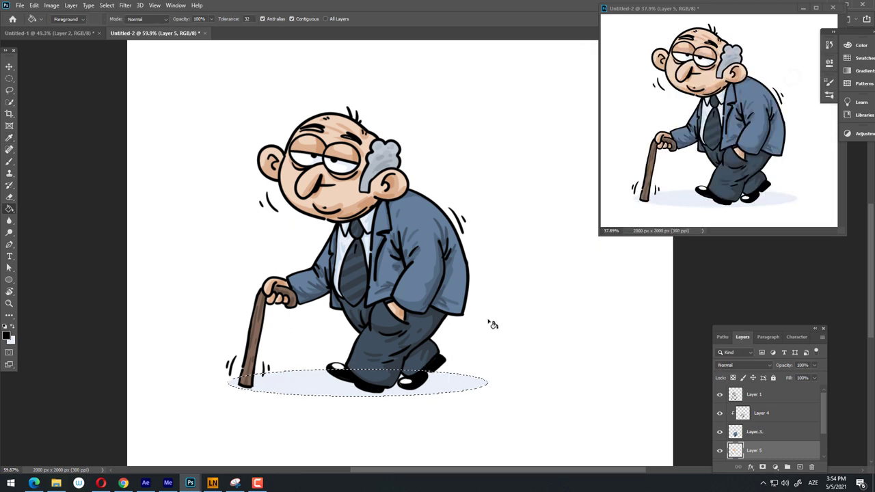
{"action": "left_click", "coordinate": [453, 395]}
{"action": "key", "text": "ctrl+z"}
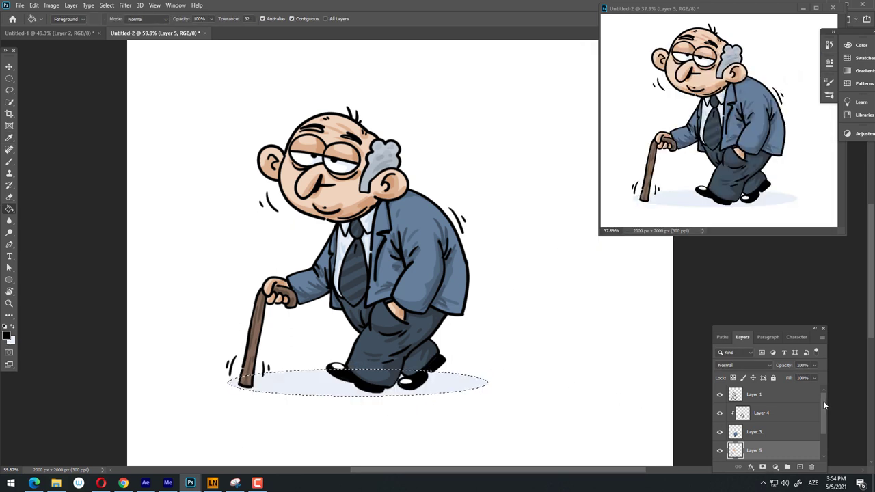
{"action": "scroll", "coordinate": [824, 406], "scroll_direction": "down", "scroll_amount": 2}
Step: Add a new Layer 6 beneath Layer 5 for the shadow
{"action": "left_click", "coordinate": [800, 467], "text": "ctrl"}
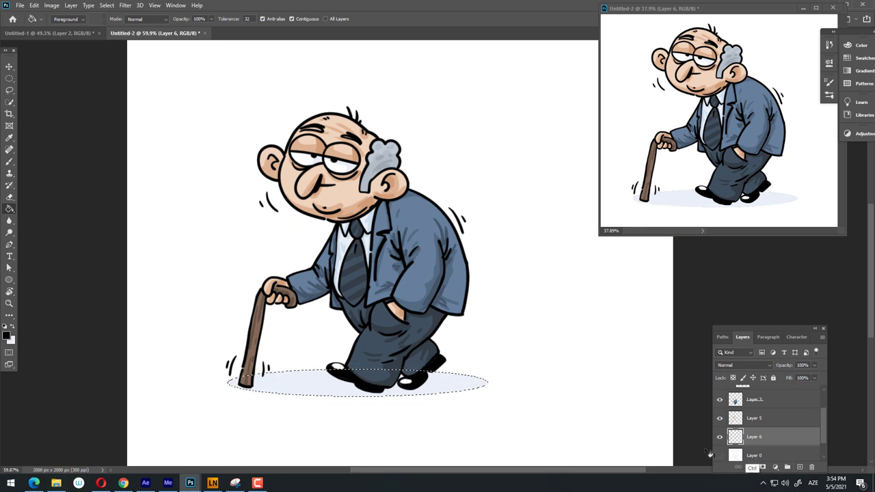
{"action": "key", "text": "ctrl+z"}
{"action": "key", "text": "ctrl+z"}
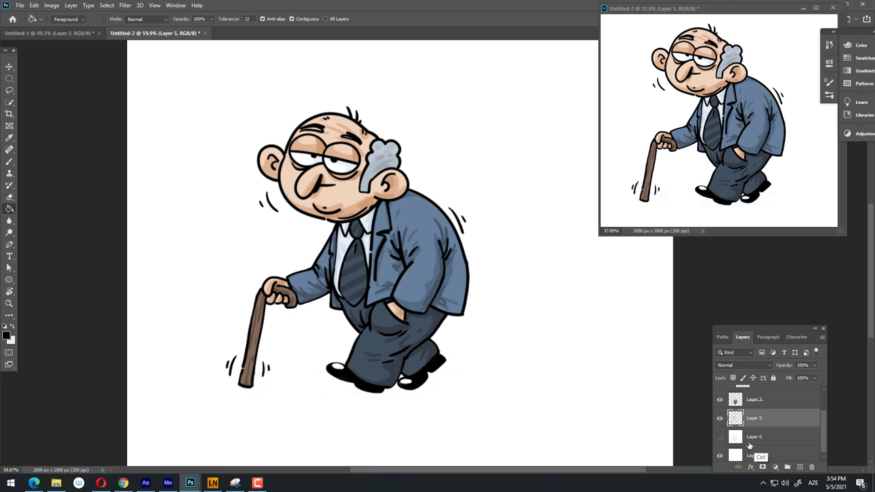
{"action": "right_click", "coordinate": [602, 369]}
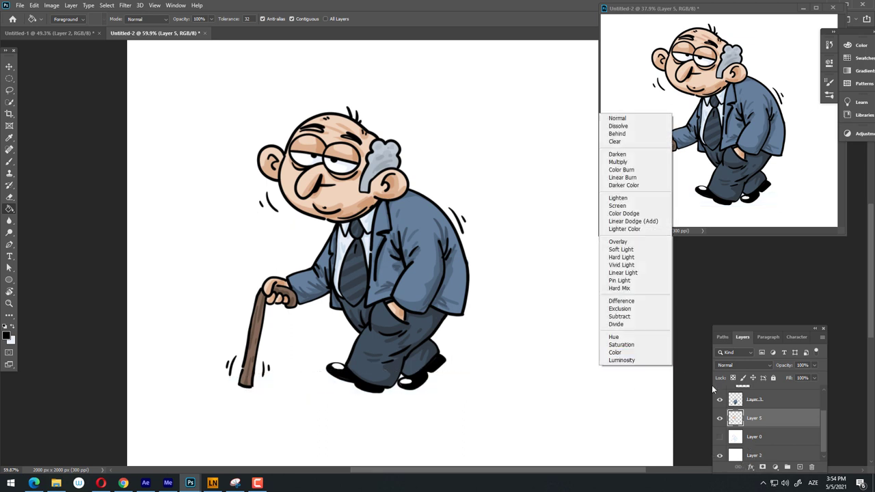
{"action": "key", "text": "ctrl+shift+z"}
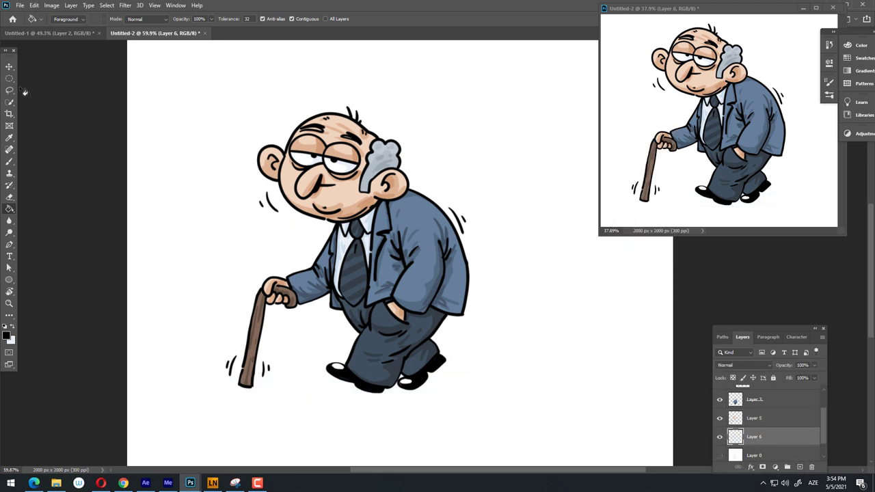
Step: On Layer 6, fill a wide flat ellipse under the shoes with black
{"action": "left_click", "coordinate": [9, 80]}
{"action": "left_click_drag", "start_coordinate": [206, 377], "coordinate": [503, 397]}
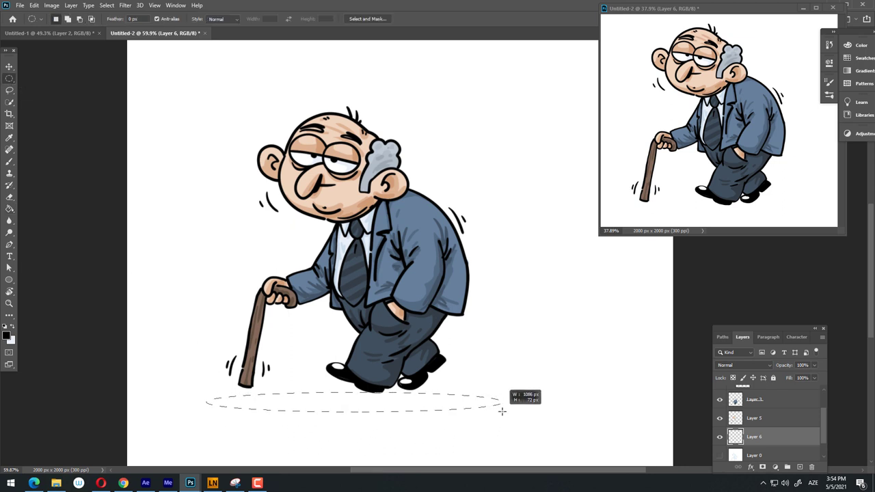
{"action": "key", "text": "g"}
{"action": "left_click", "coordinate": [410, 391]}
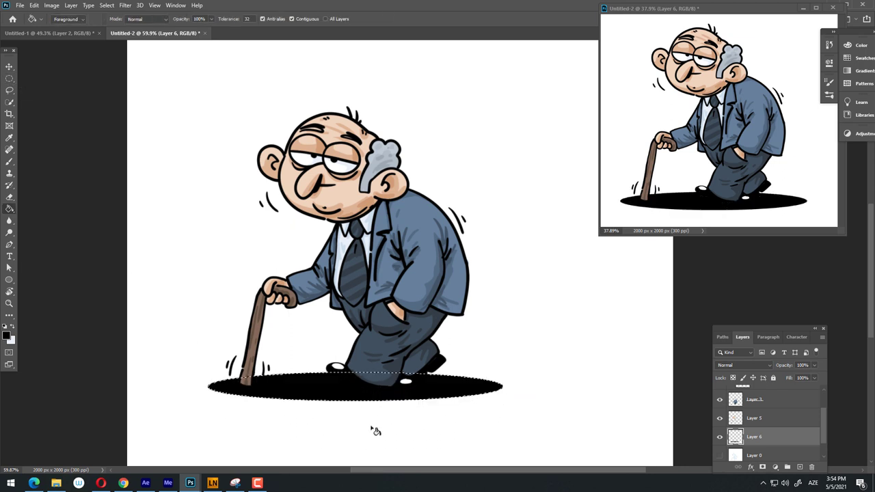
Step: Lower Layer 6 opacity to about 10% for a light grey shadow, then deselect
{"action": "left_click", "coordinate": [814, 365]}
{"action": "left_click_drag", "start_coordinate": [814, 378], "coordinate": [778, 379]}
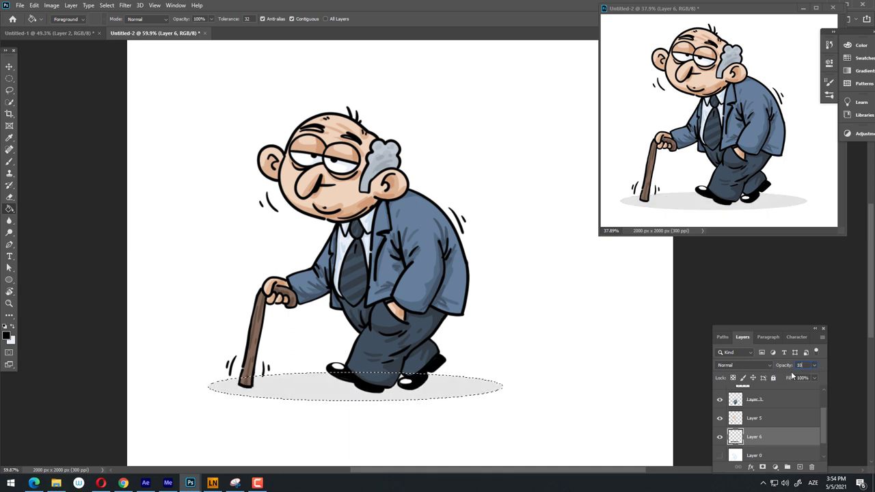
{"action": "mouse_move", "coordinate": [411, 246]}
{"action": "left_mouse_down"}
{"action": "mouse_move", "coordinate": [391, 277]}
{"action": "mouse_move", "coordinate": [439, 251]}
{"action": "left_mouse_up"}
{"action": "key", "text": "l"}
{"action": "right_click", "coordinate": [398, 276]}
{"action": "left_click", "coordinate": [418, 280]}
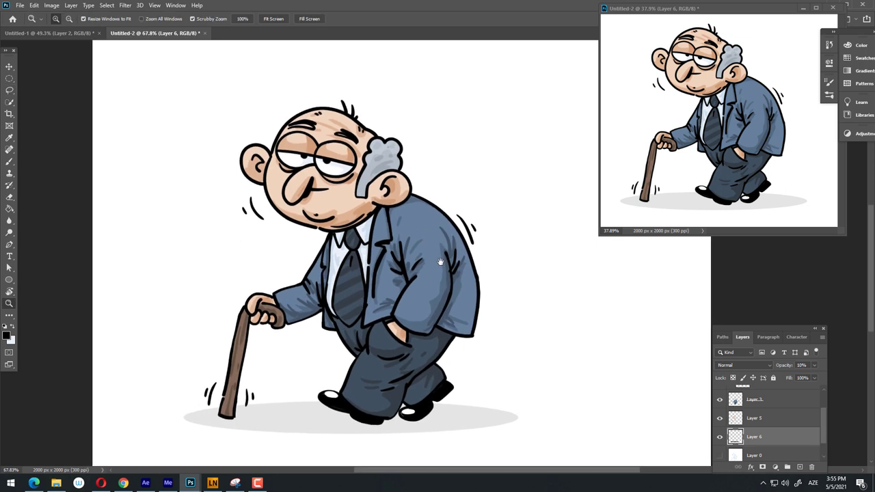